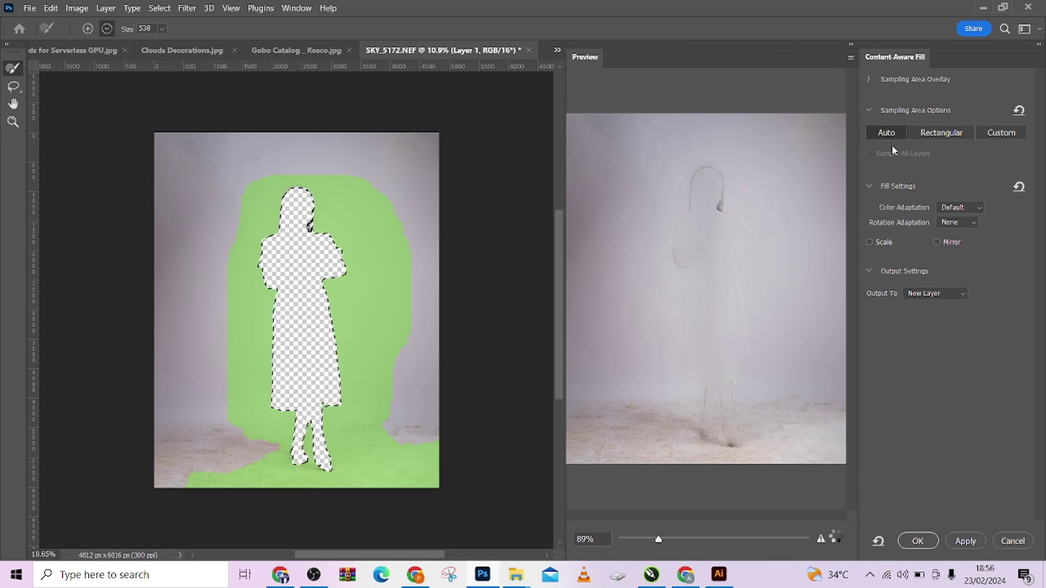
- Extend the Content-Aware Fill sampling area across the upper backdrop and output the fill to a new layer
left_click(1002, 132)
left_click(542, 234)
left_click_drag(248, 154, 441, 207)
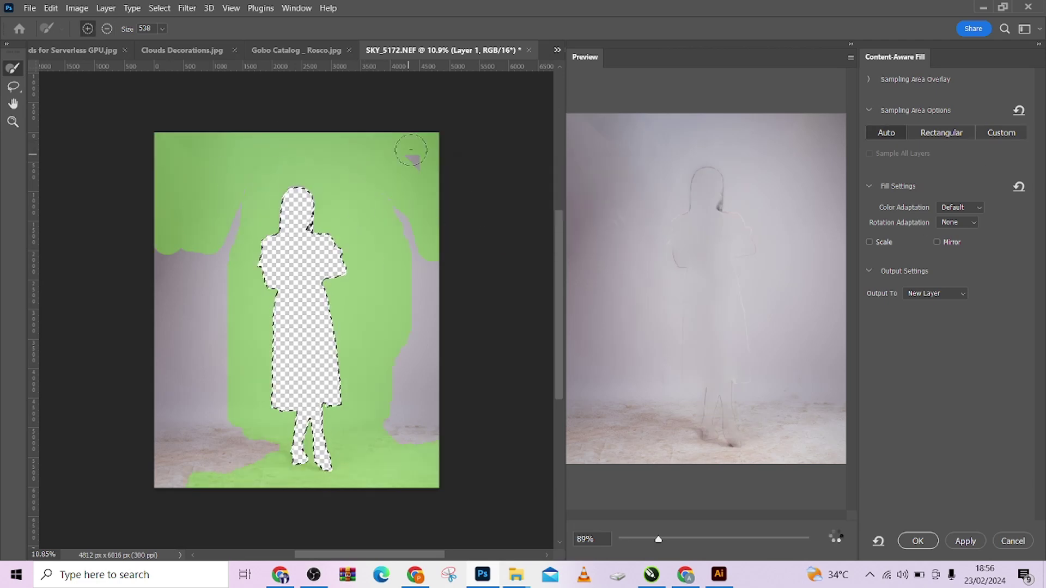
left_click(918, 541)
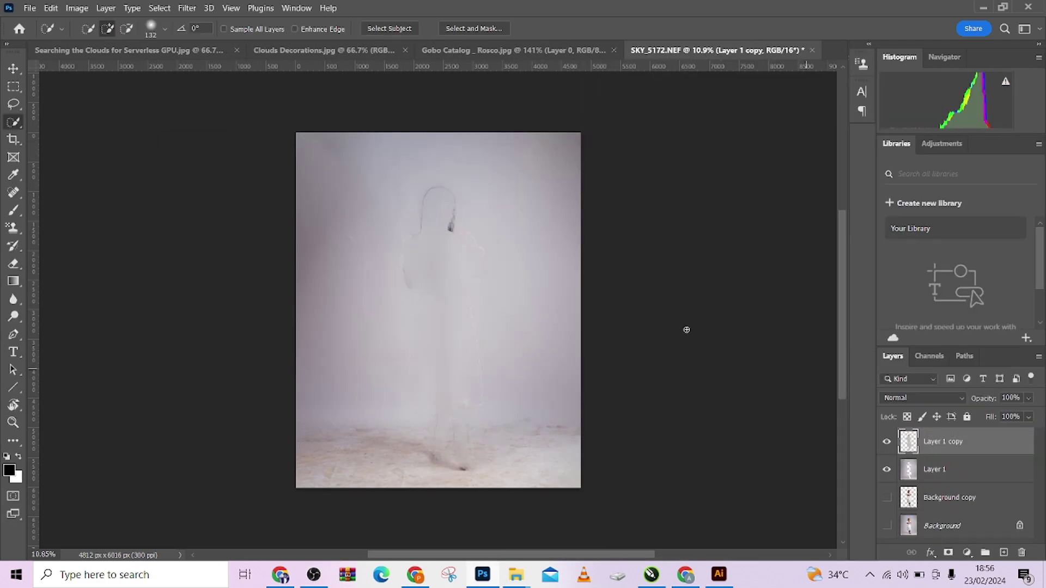
- Merge the filled Layer 1 copy with Layer 1 into one backdrop layer
key("s")
key("alt+bracketleft")
left_click(981, 445)
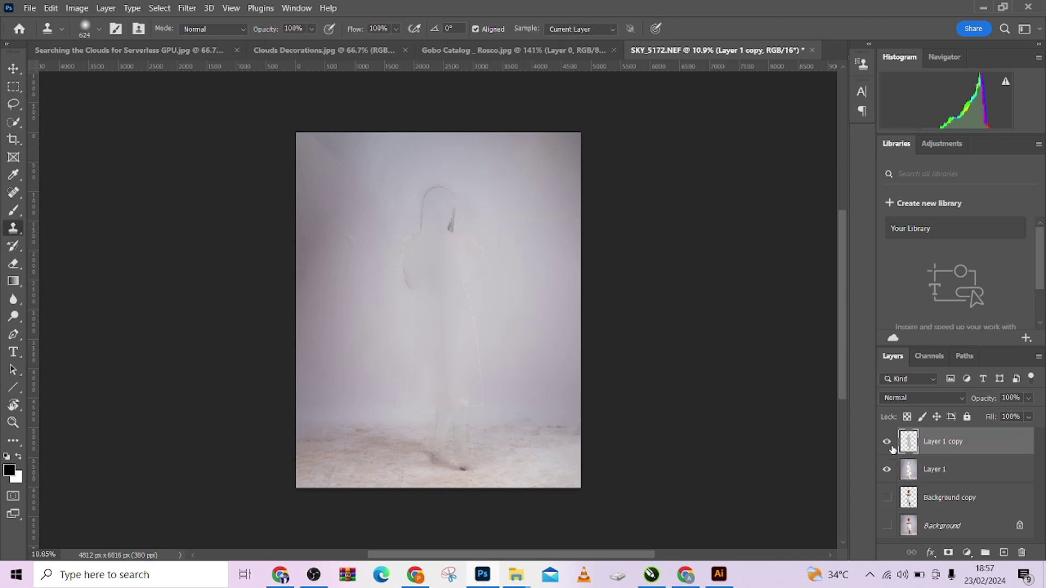
left_click(948, 469, "shift")
key("ctrl+e")
- Retouch the leftover outline of the removed figure on the backdrop with the Clone Stamp and Patch tools
mouse_move(451, 225)
left_mouse_down()
mouse_move(423, 220)
mouse_move(415, 192)
left_mouse_up()
scroll(463, 264, "up", 4)
key("j")
key("shift+j")
scroll(455, 240, "down", 4)
mouse_move(427, 398)
left_mouse_down()
mouse_move(410, 420)
mouse_move(382, 428)
left_mouse_up()
- Show the original photo layer and the woman's cutout, and move the Background copy cutout to the top of the layer stack
left_click(887, 469)
left_click(886, 498)
left_click_drag(959, 469, 979, 439)
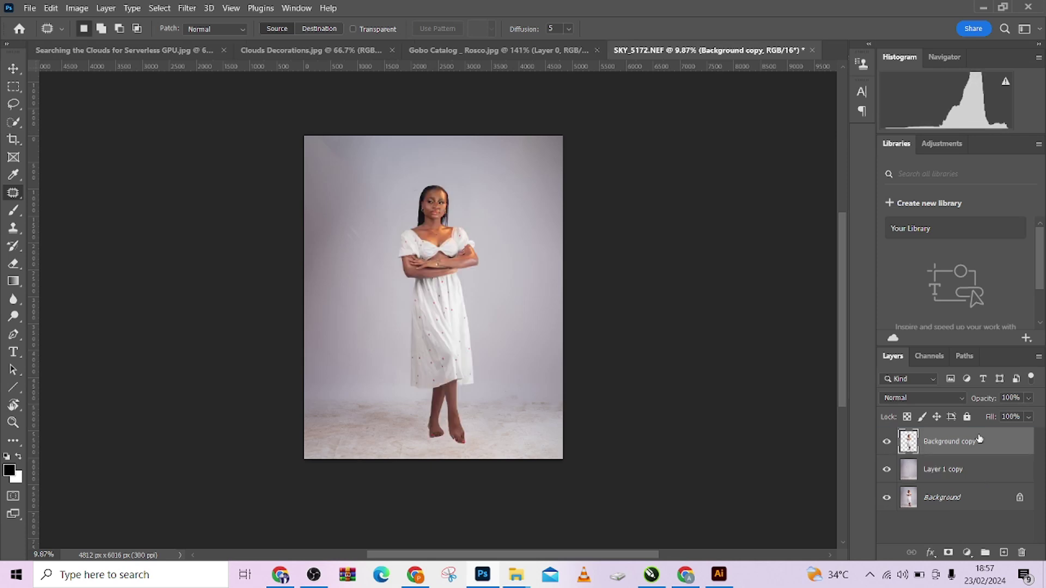
- Apply a Gaussian Blur to the cleaned backdrop layer, Layer 1 copy
left_click(948, 469)
left_click(187, 7)
mouse_move(194, 171)
left_click(387, 220)
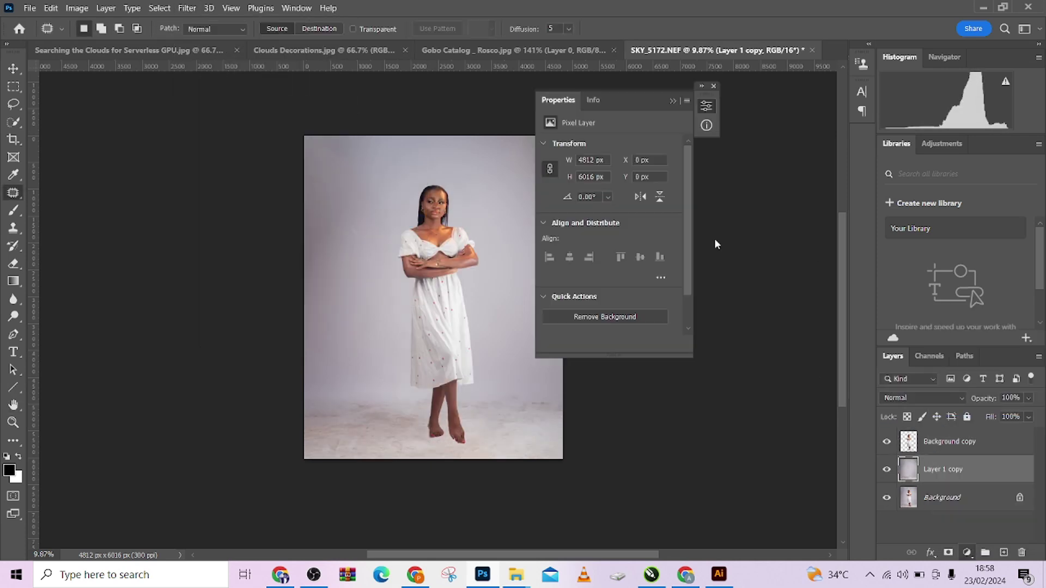
- Merge the Hue/Saturation adjustment layer with the backdrop layer, Layer 1 copy
left_click(673, 101)
left_click(979, 491, "ctrl")
right_click(979, 491)
left_click(859, 406)
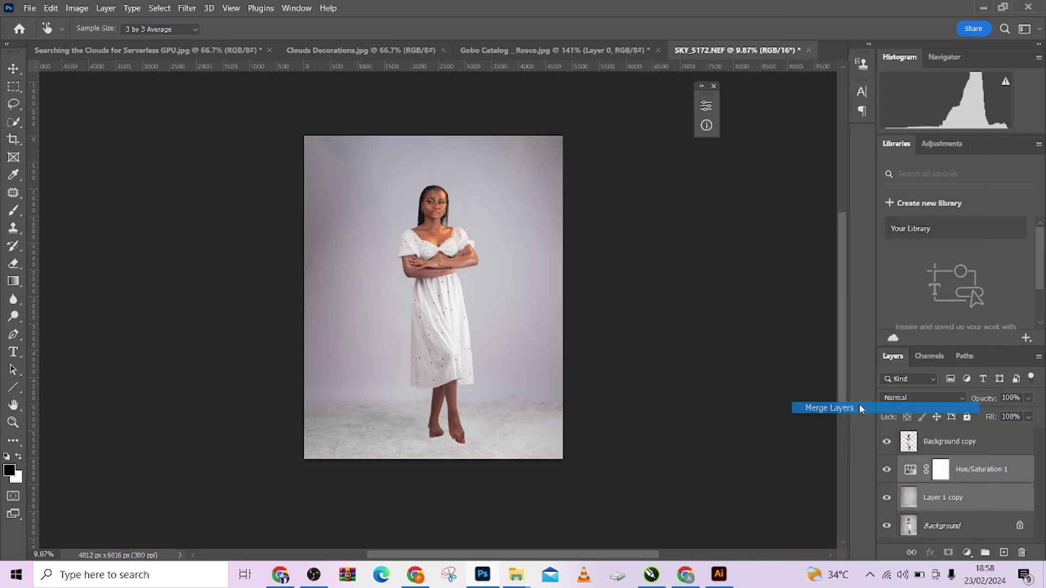
- Bring the Clouds Decorations image into the SKY_5172.NEF portrait as a new layer behind the woman
left_click(490, 50)
left_click(305, 50)
left_click(13, 68)
left_click_drag(464, 357, 438, 259)
- Scale the clouds layer to the full canvas width and position it to cover the backdrop down to the bottom edge
key("ctrl+t")
left_click_drag(458, 289, 564, 388)
left_click_drag(534, 259, 562, 260)
left_click_drag(340, 259, 303, 259)
scroll(483, 194, "down", 5)
left_click_drag(433, 113, 463, 206)
scroll(488, 163, "down", 4)
scroll(490, 148, "up", 5)
left_click_drag(464, 338, 464, 374)
left_click_drag(462, 241, 462, 231)
key("Return")
left_click_drag(503, 426, 509, 332)
- Set the clouds layer to Overlay blending and reduce its opacity to 55%
left_click(923, 398)
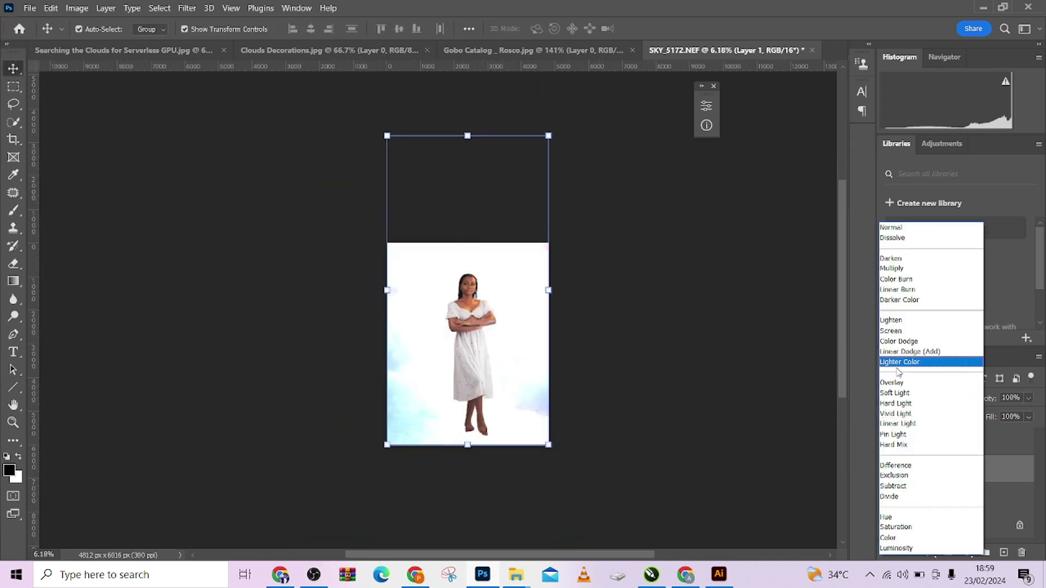
left_click(898, 383)
left_click(13, 87)
scroll(466, 343, "up", 3)
left_click_drag(1029, 398, 1007, 415)
- Apply a Gaussian Blur with a 52.4-pixel radius to the clouds layer
left_click(186, 8)
left_click(390, 222)
left_click_drag(651, 402, 663, 402)
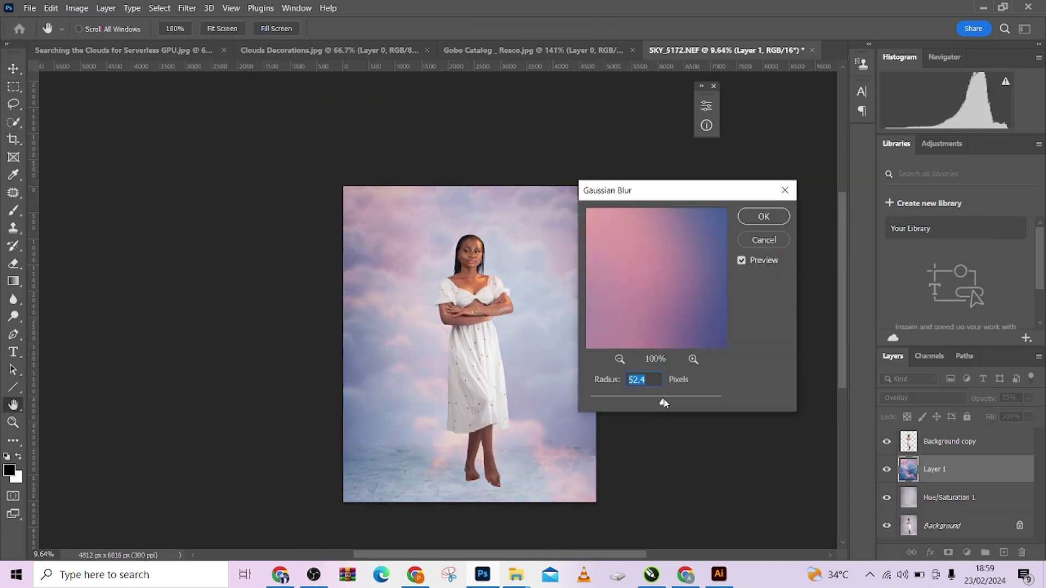
left_click(763, 217)
- Remove the clouds layer's colour with Hue/Saturation and raise its opacity to 100%
key("ctrl+u")
left_click_drag(782, 230, 715, 229)
left_click_drag(782, 264, 780, 264)
left_click(932, 132)
left_click_drag(1028, 398, 1037, 415)
- Move the woman slightly lower and enlarge the clouds layer just beyond the canvas edges
left_click(13, 68)
left_click(475, 354)
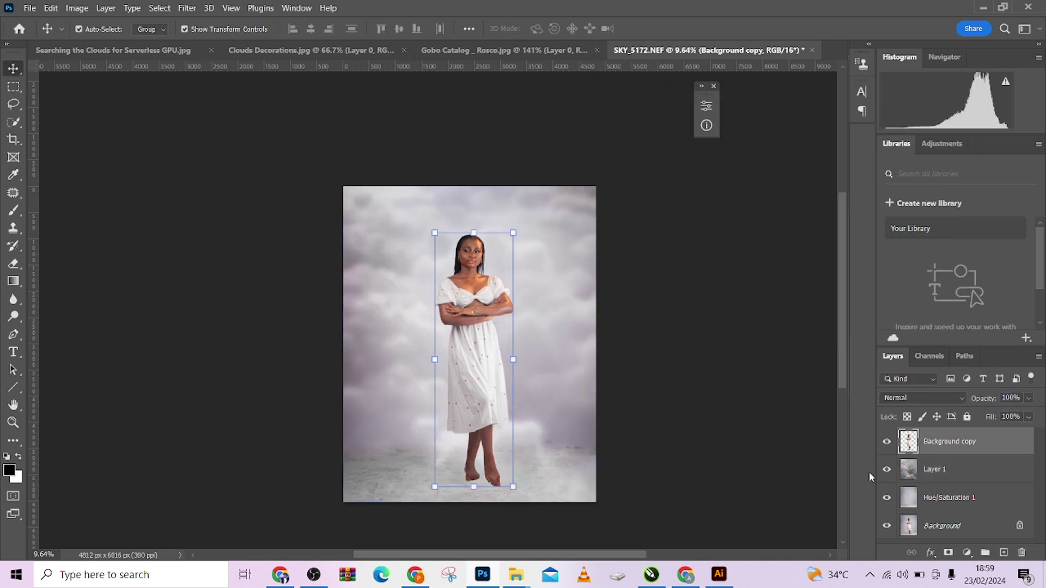
left_click(934, 470)
left_click_drag(596, 487, 611, 500)
key("Return")
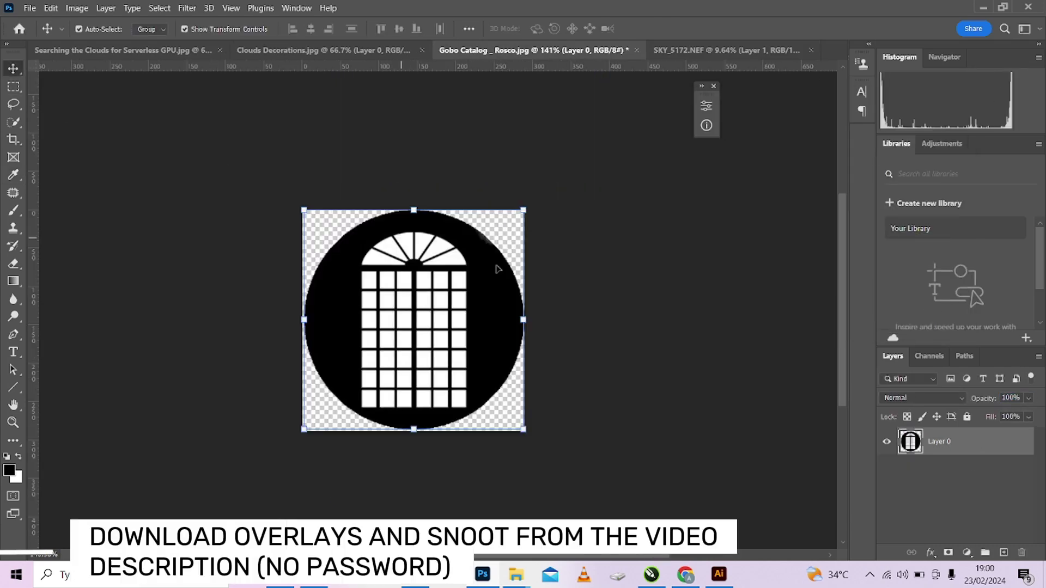
- Place the gobo window image behind the woman and scale it to about 1514%
left_click_drag(497, 263, 456, 338)
left_click_drag(550, 194, 561, 175)
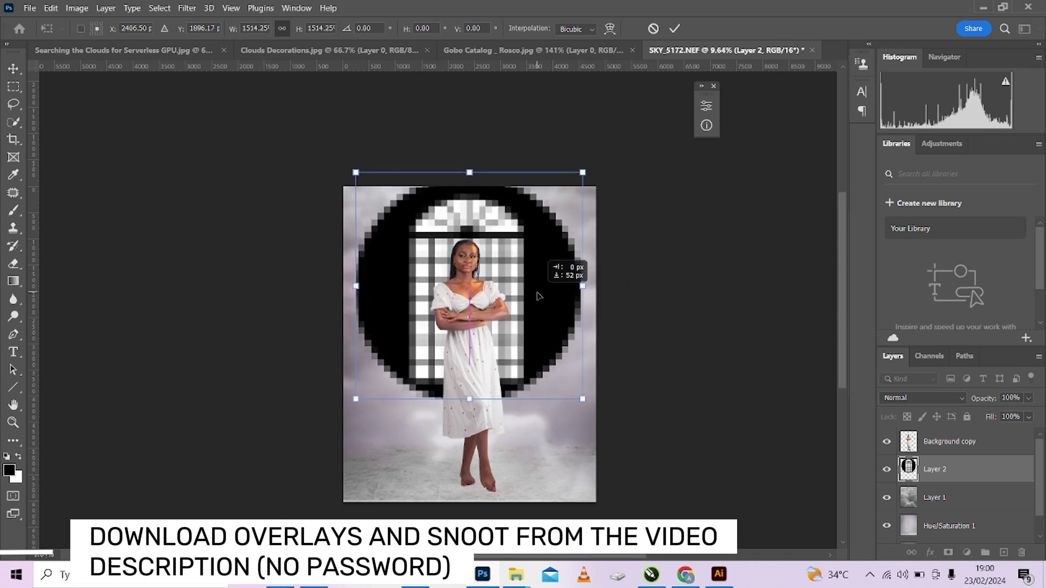
key("Return")
- Set the window layer to Screen blending and paint on a new layer mask around the gobo's outer edge
left_click(922, 398)
left_click(933, 334)
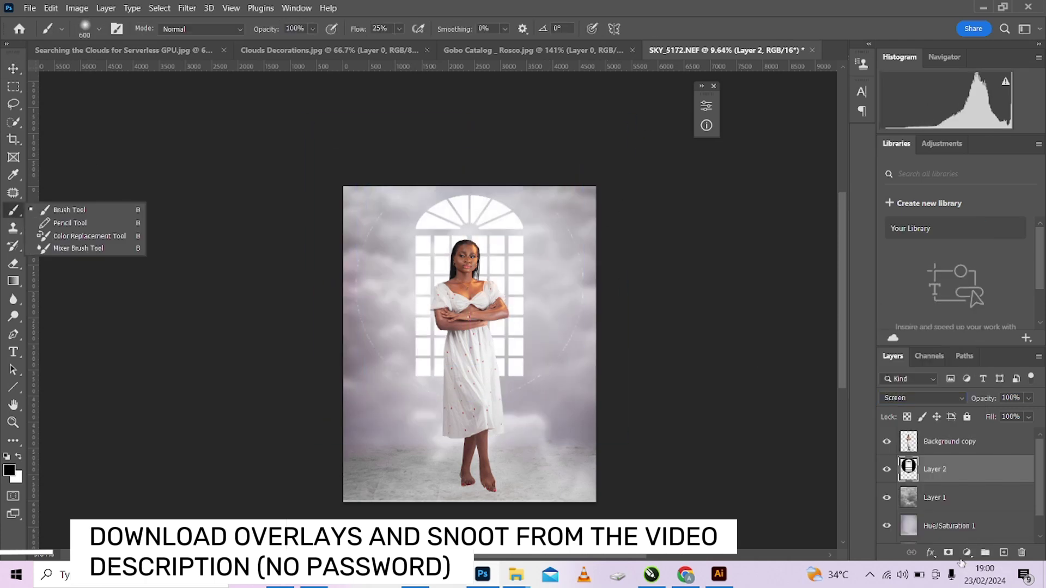
left_click(948, 552)
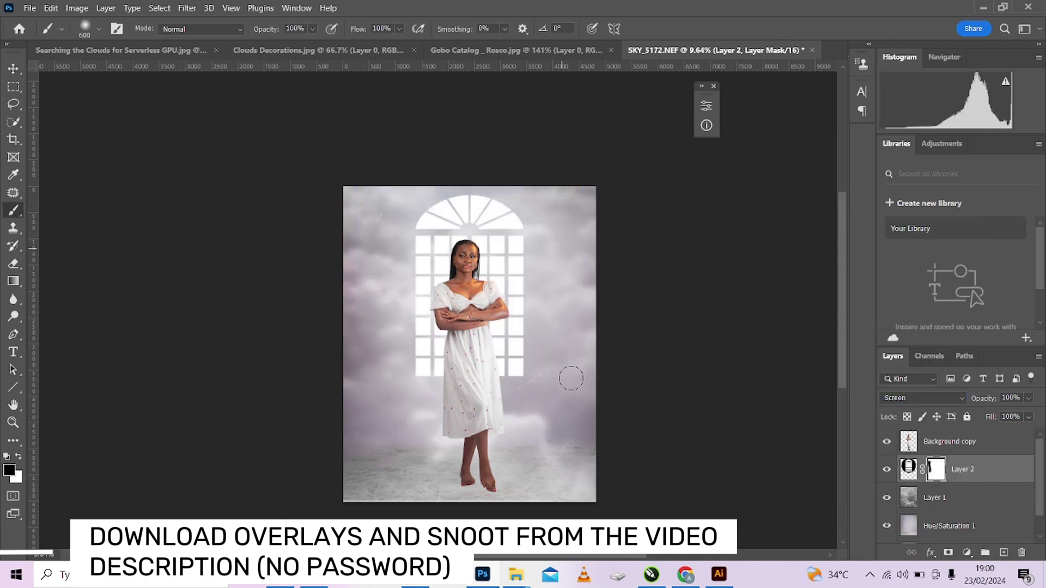
mouse_move(571, 378)
left_mouse_down()
mouse_move(390, 170)
mouse_move(550, 397)
mouse_move(594, 409)
left_mouse_up()
left_click(13, 68)
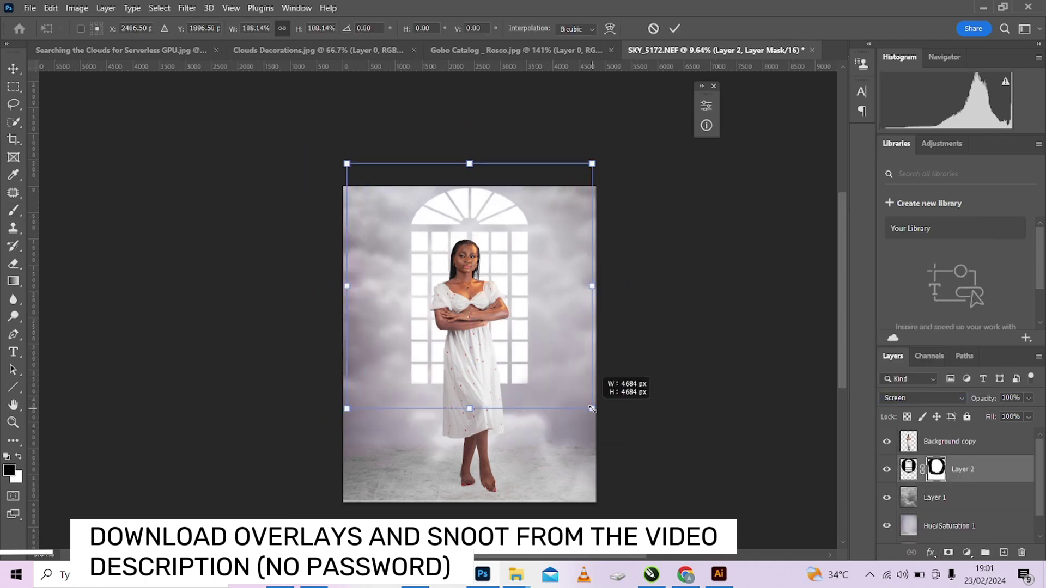
left_click_drag(544, 338, 544, 359)
left_click_drag(592, 183, 605, 171)
left_click_drag(592, 302, 590, 308)
key("Escape")
- Fine-tune the window layer's vertical position behind the woman with small nudges
left_click_drag(525, 253, 524, 254)
key("shift+Up")
key("shift+Up")
key("shift+Up")
key("shift+Up")
key("shift+Up")
key("shift+Up")
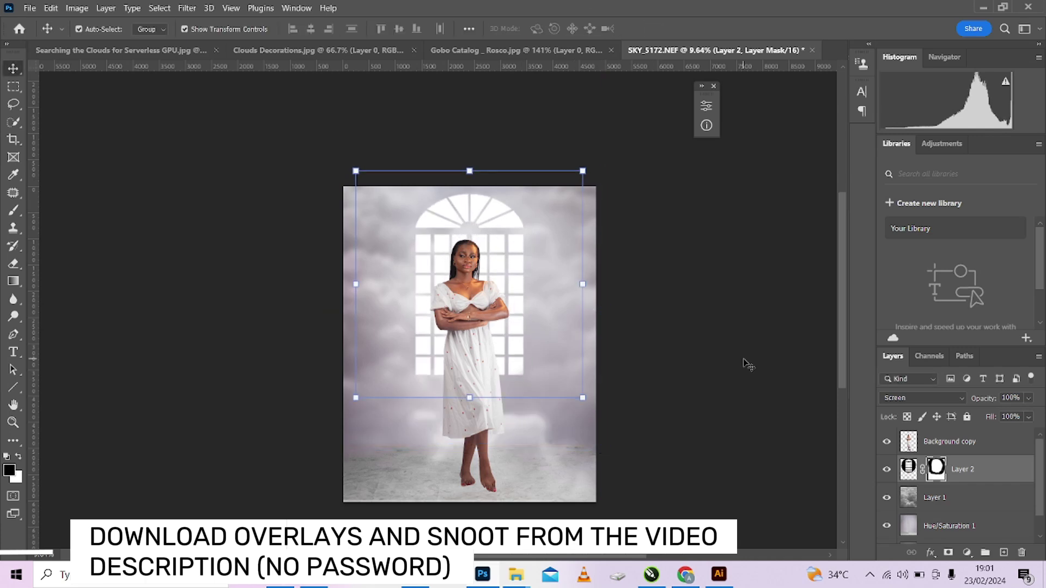
- Add a blue Solid Color fill clipped to the window layer and set its blend mode to Linear Burn
left_click(967, 552)
left_click(986, 315)
left_click(871, 252)
left_click(805, 212)
left_click(993, 179)
left_click(969, 482, "alt")
left_click(923, 398)
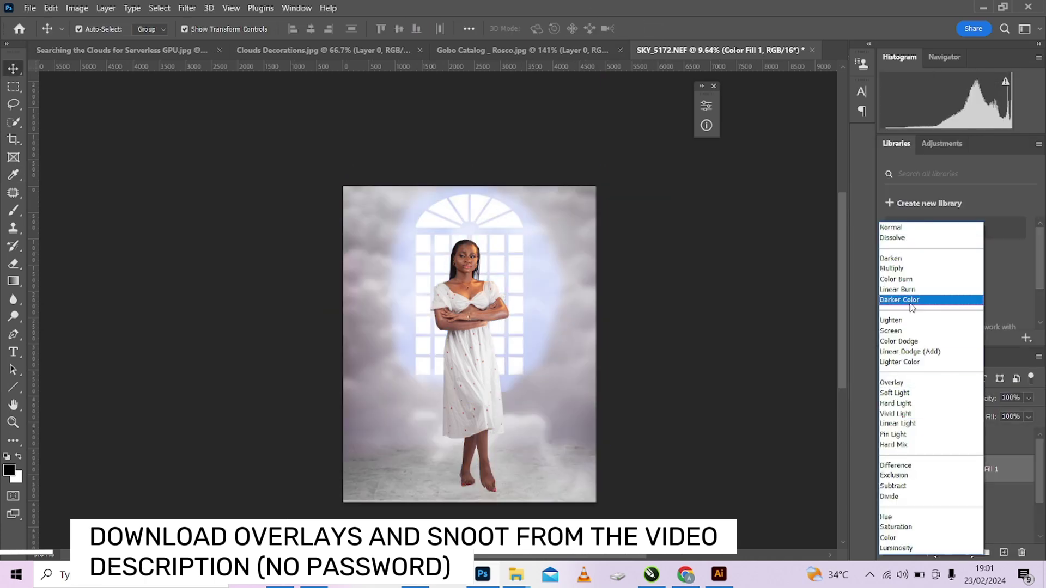
left_click(914, 292)
double_click(920, 469)
left_click(879, 335)
left_click_drag(880, 335, 880, 266)
key("Escape")
- Try to darken the clouds layer with a Curves adjustment, and undo it
left_click(982, 526)
key("ctrl+m")
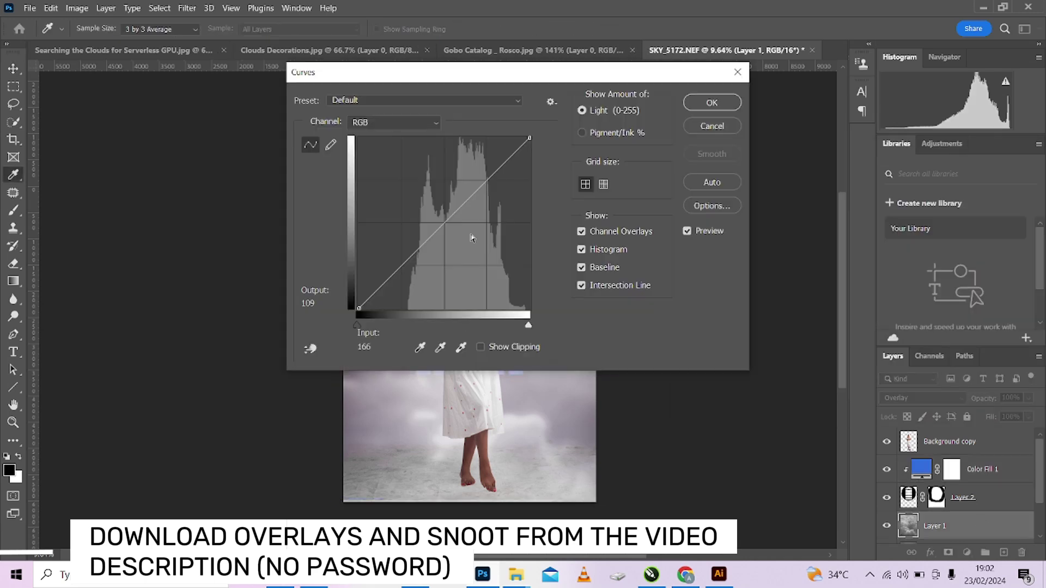
left_click_drag(451, 214, 472, 236)
left_click(711, 102)
key("ctrl+z")
- Apply a light Gaussian Blur to the window layer, Layer 2
left_click(187, 8)
left_click(1019, 506)
left_click(187, 8)
left_click(389, 221)
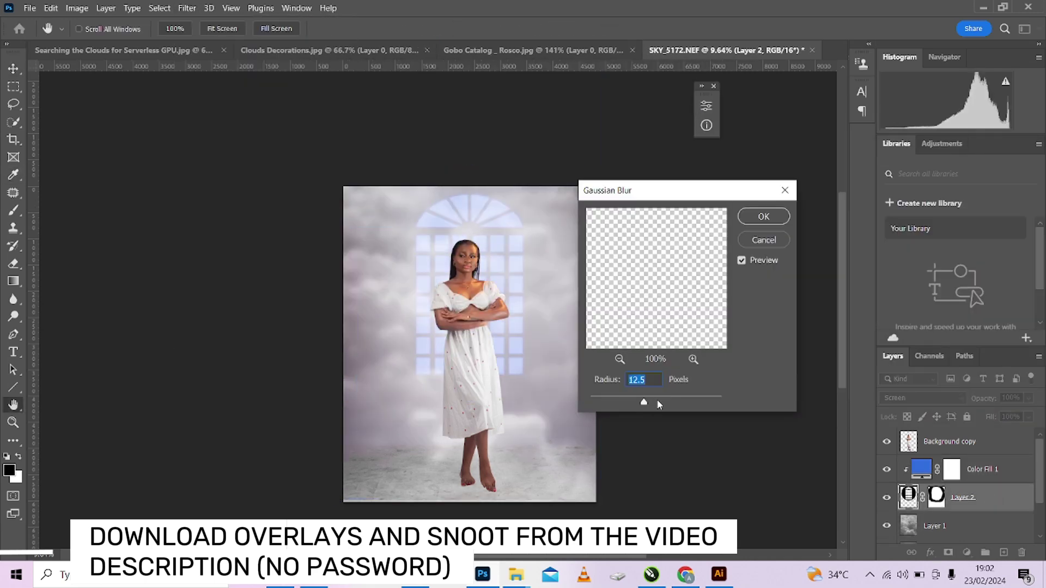
left_click_drag(658, 404, 646, 403)
left_click(763, 217)
- Hide the clouds layer, Layer 1
left_click(887, 526)
scroll(890, 522, "down", 2)
scroll(882, 488, "up", 1)
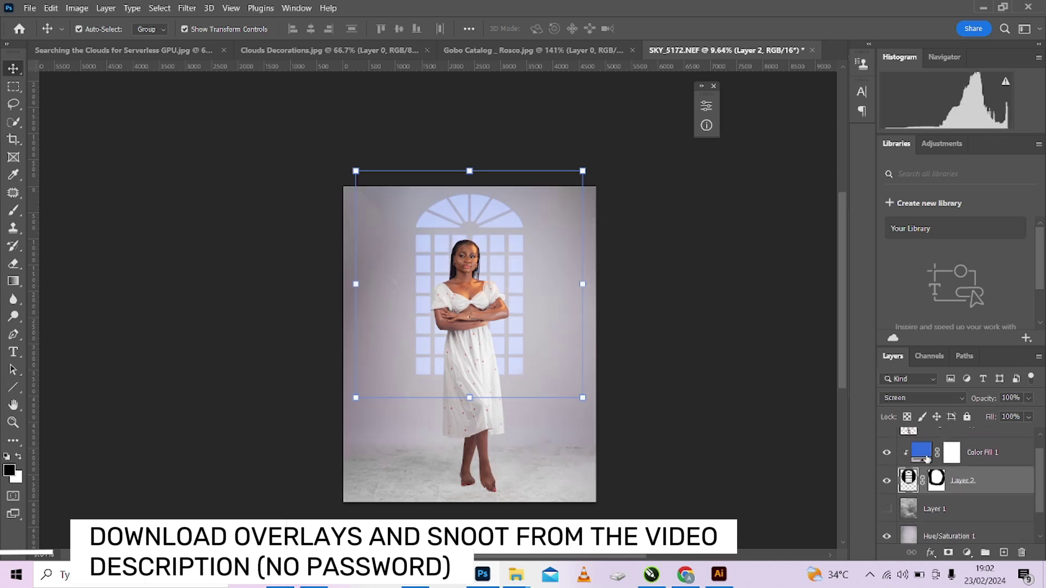
- Try enlarging the window layer to about 221.65% across the backdrop, and undo the transform
left_click_drag(583, 285, 613, 284)
mouse_move(557, 240)
left_mouse_down()
mouse_move(550, 263)
mouse_move(556, 247)
left_mouse_up()
left_click_drag(612, 291, 656, 291)
left_click_drag(577, 305, 578, 252)
left_click_drag(656, 238, 719, 238)
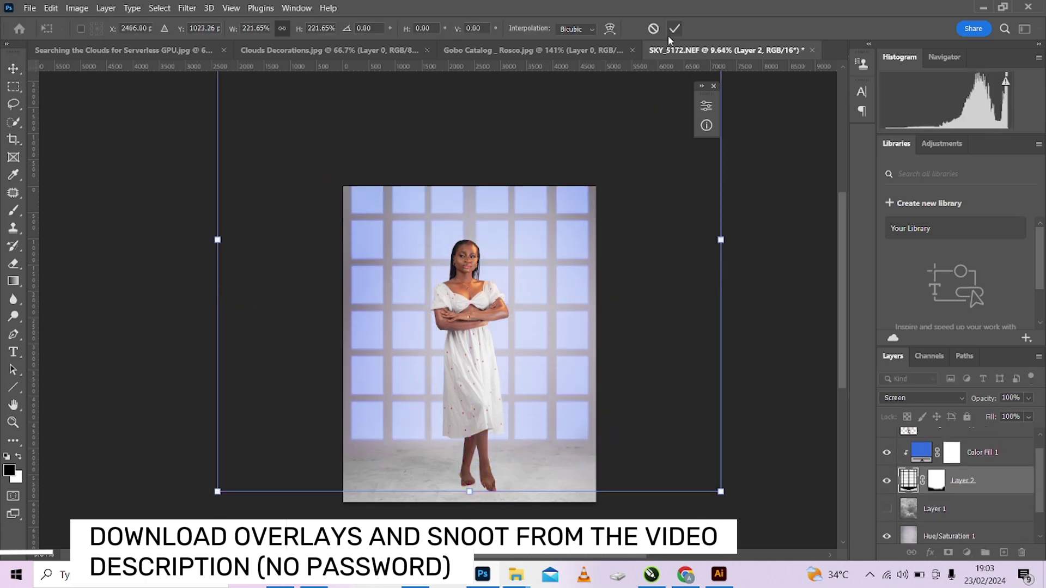
left_click(674, 29)
key("ctrl+z")
- Enlarge the window layer slightly and shift it a little down behind the woman
left_click_drag(583, 397, 600, 415)
left_click_drag(553, 358, 553, 368)
key("Return")
- Try tinting the backdrop with a Solid Color fill layer above Hue/Saturation 1 and adjust its colour
left_click(963, 537)
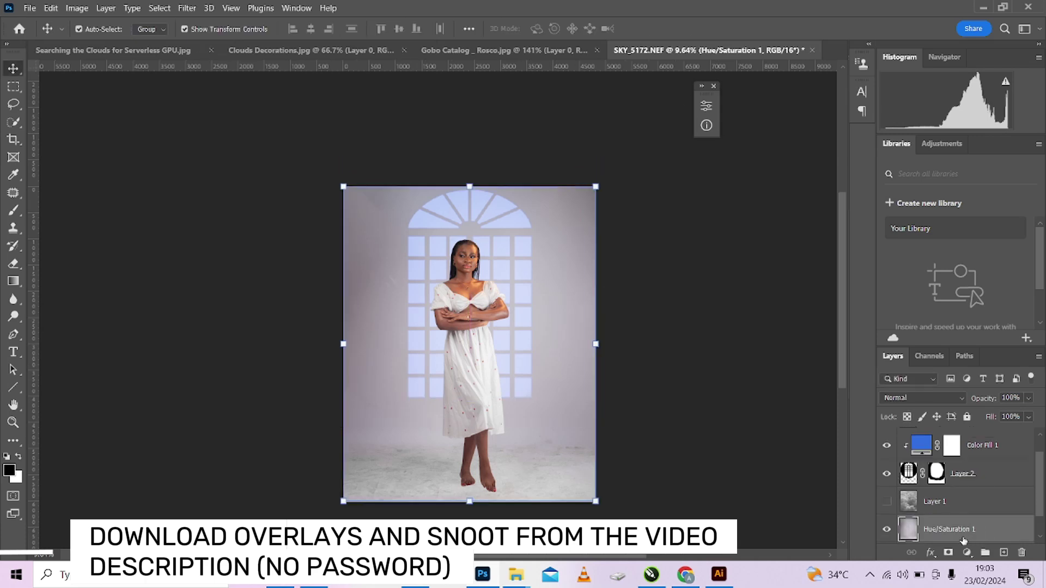
left_click(967, 552)
left_click(980, 273)
left_click(993, 179)
left_click(964, 516, "alt")
double_click(921, 500)
left_click_drag(722, 341, 750, 246)
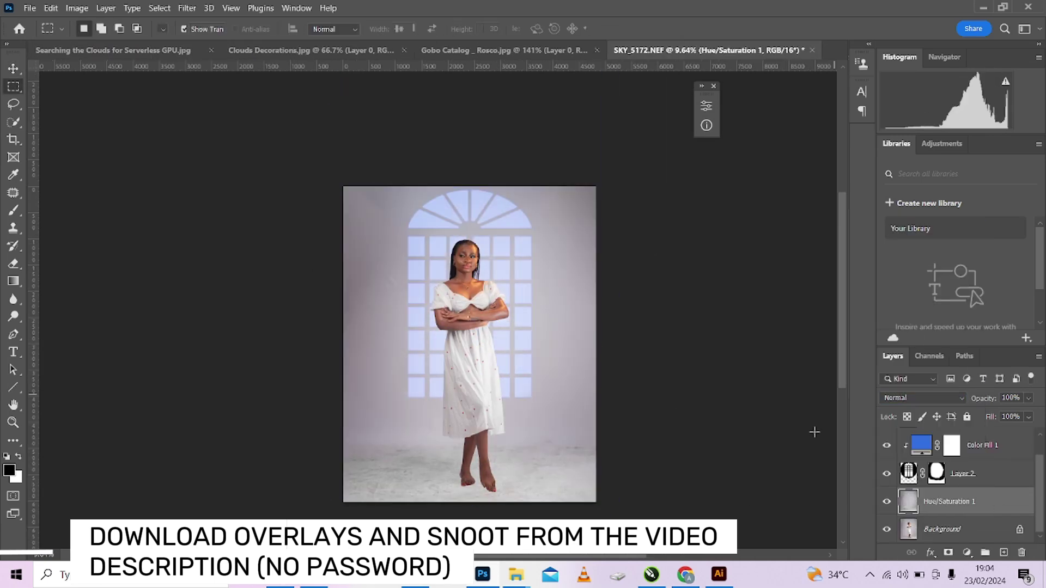
- Toggle the blue Color Fill 1 layer off and on to compare the window's tint
left_click(887, 471)
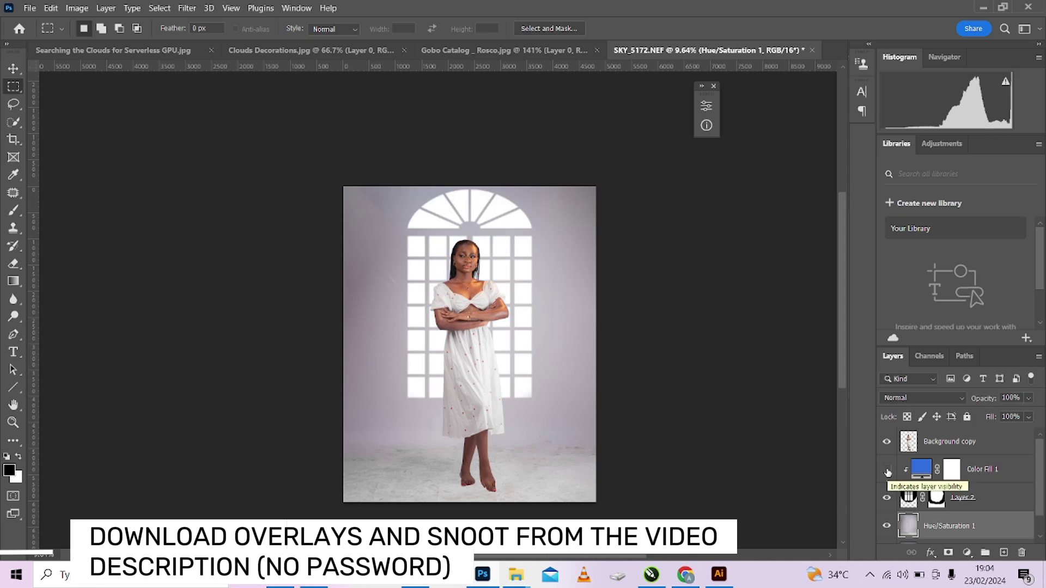
left_click(887, 470)
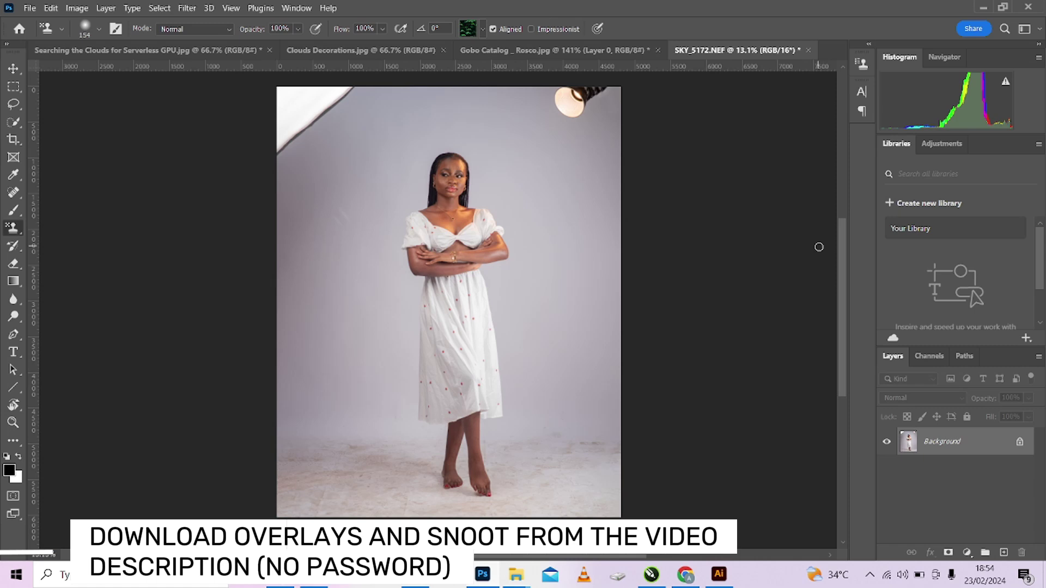
- Select the softbox in the photo's upper-left corner with a rectangular marquee, fill it with Content-Aware, and deselect
left_click(13, 86)
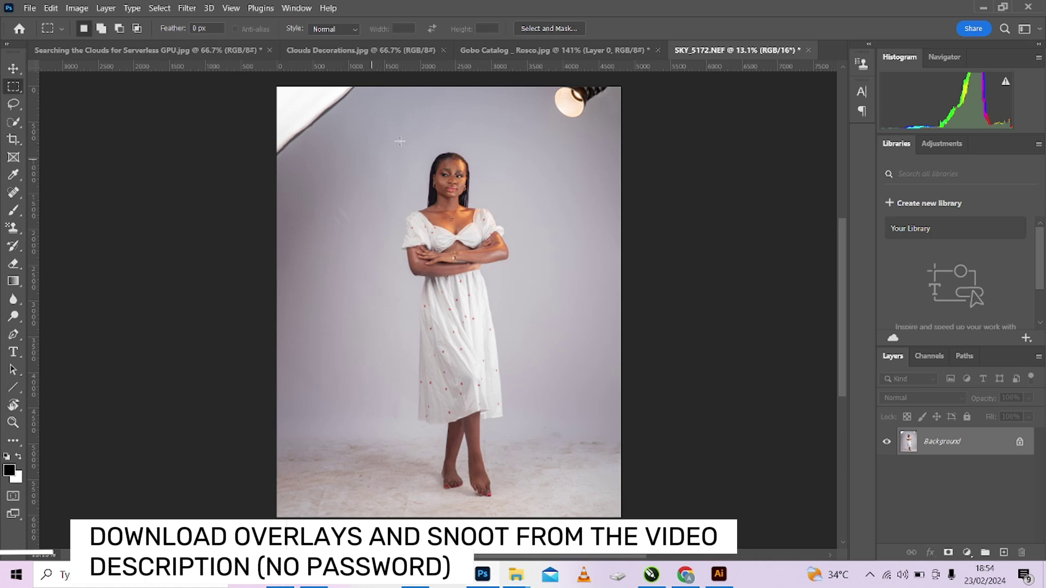
scroll(413, 149, "down", 2)
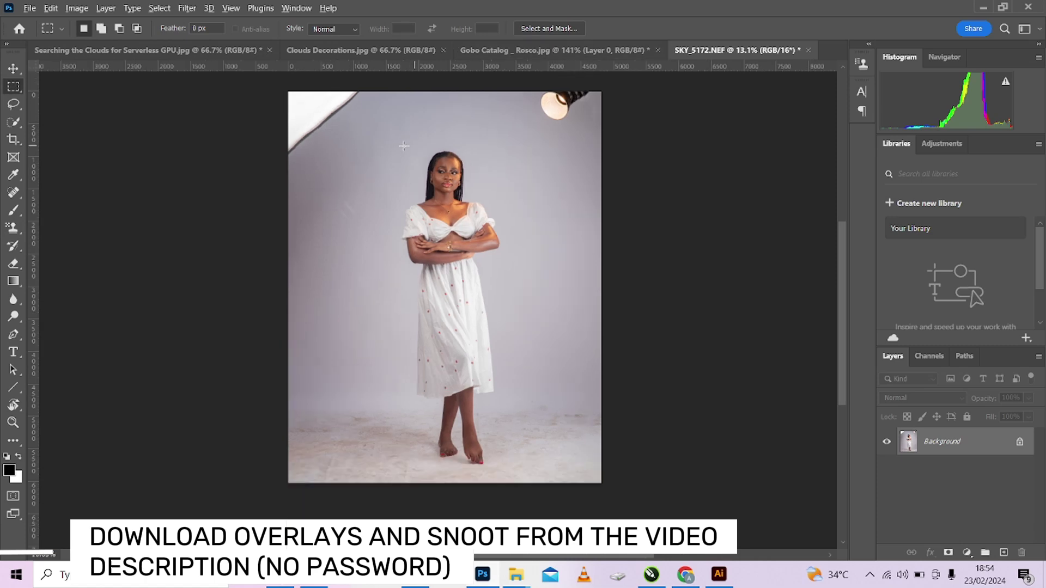
left_click_drag(299, 96, 387, 169)
right_click(323, 134)
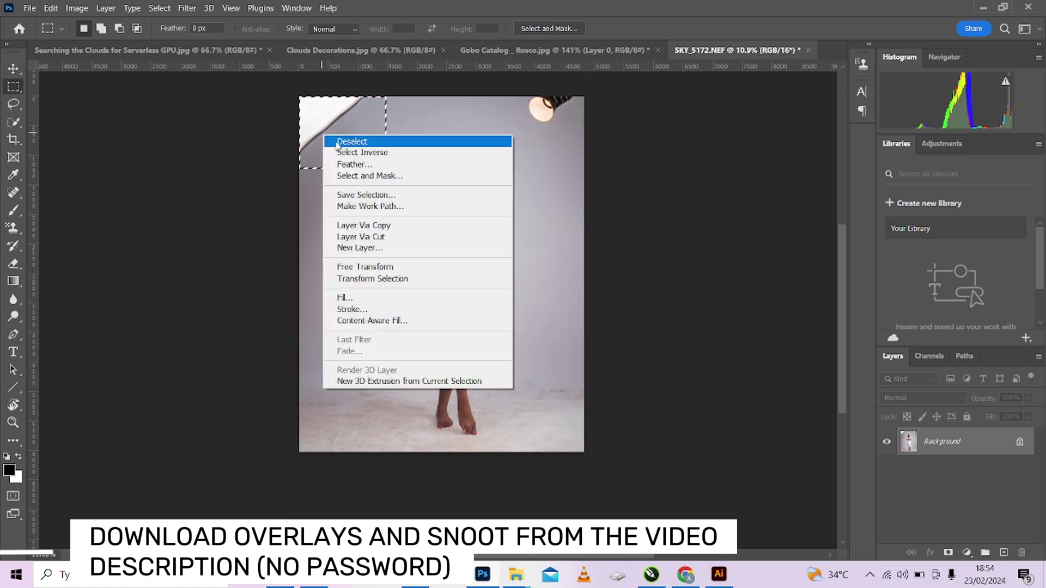
left_click(354, 297)
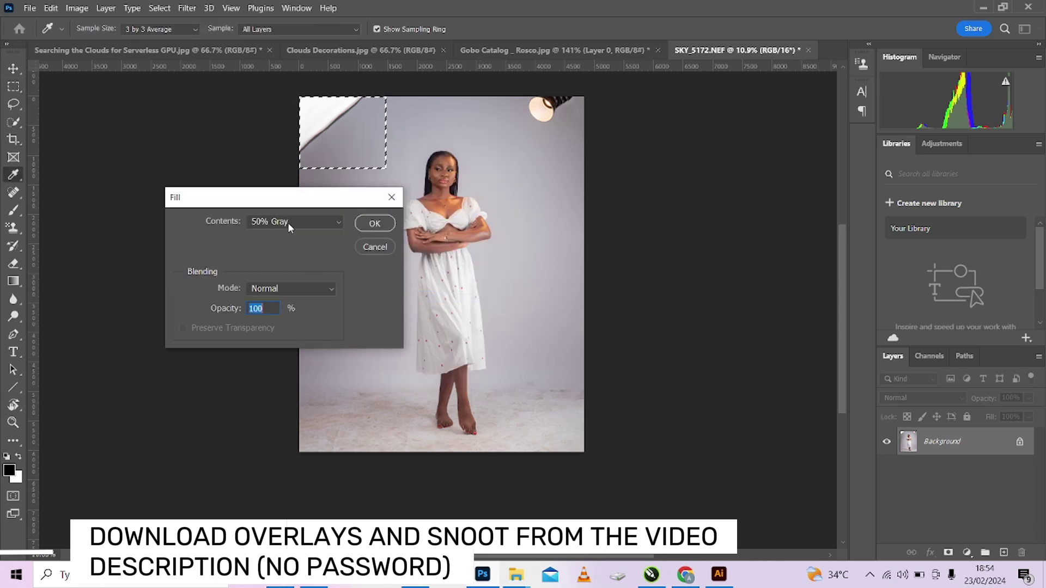
left_click(288, 221)
left_click(299, 283)
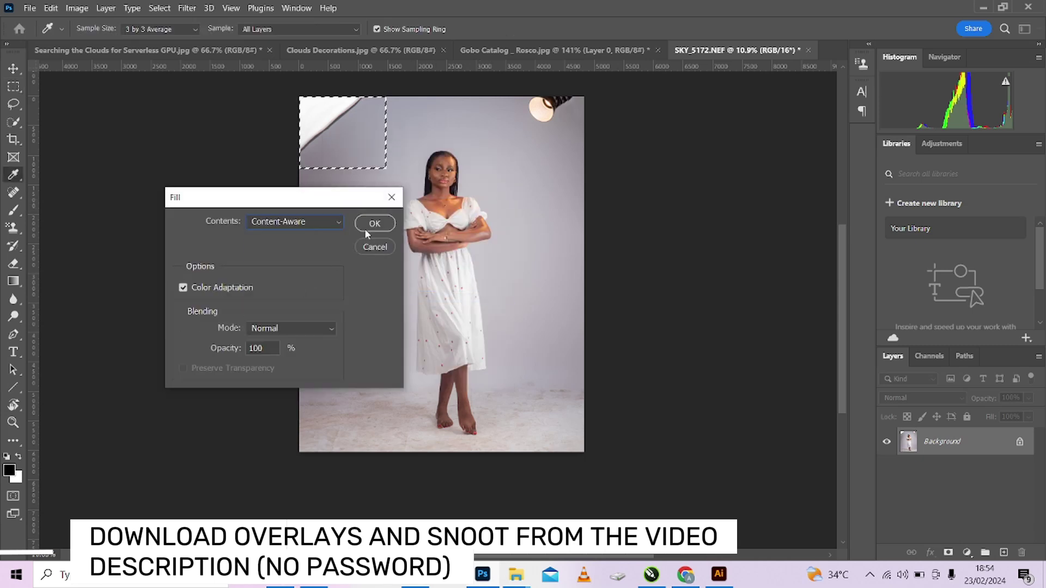
left_click(366, 226)
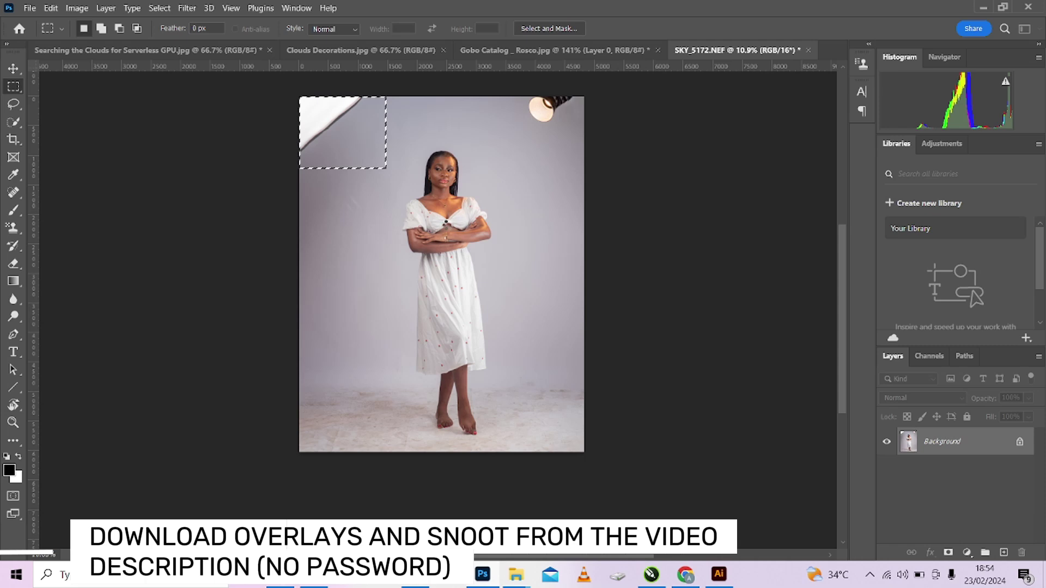
key("ctrl+d")
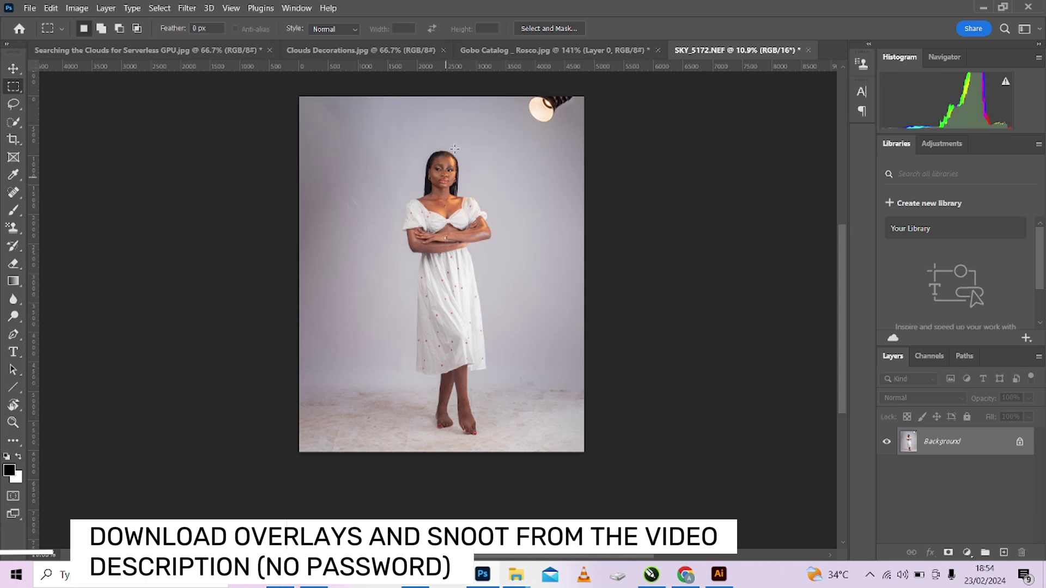
- Marquee an area of about 1220 × 567 px around the lamp in the photo's upper-right corner, fill it with Content-Aware, and deselect
left_click_drag(512, 96, 595, 131)
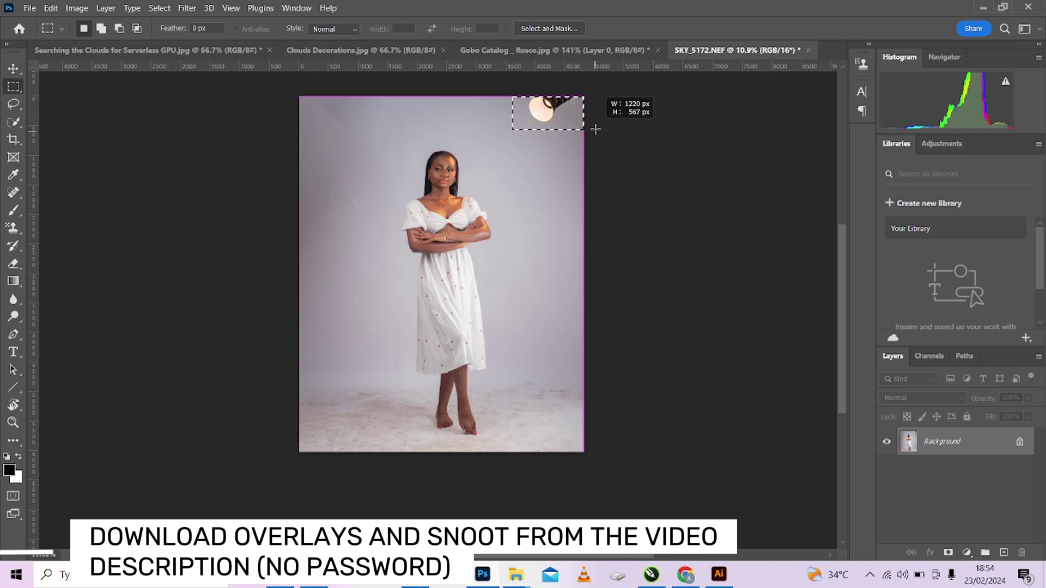
right_click(561, 113)
left_click(581, 275)
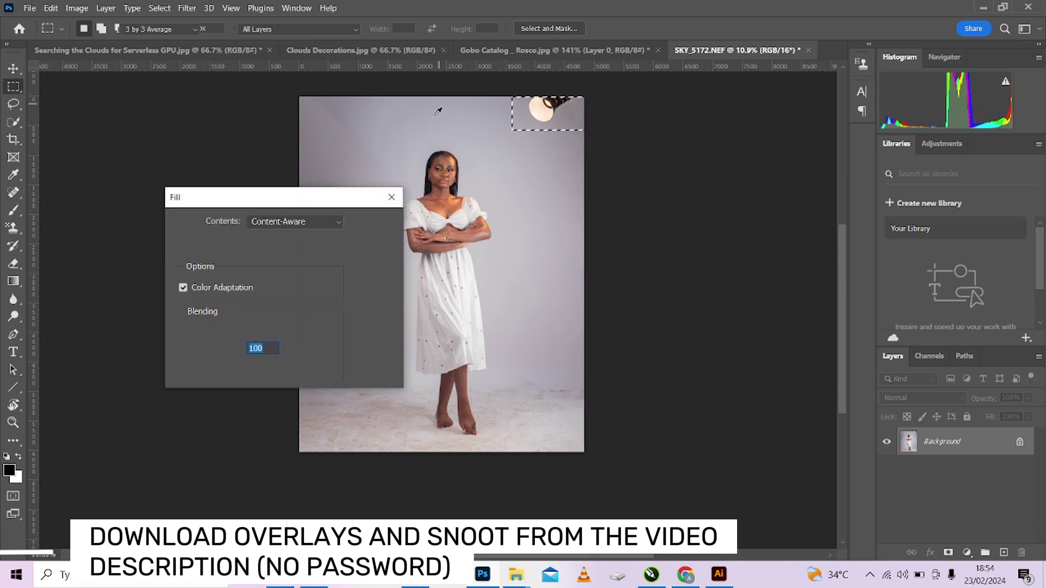
left_click(376, 223)
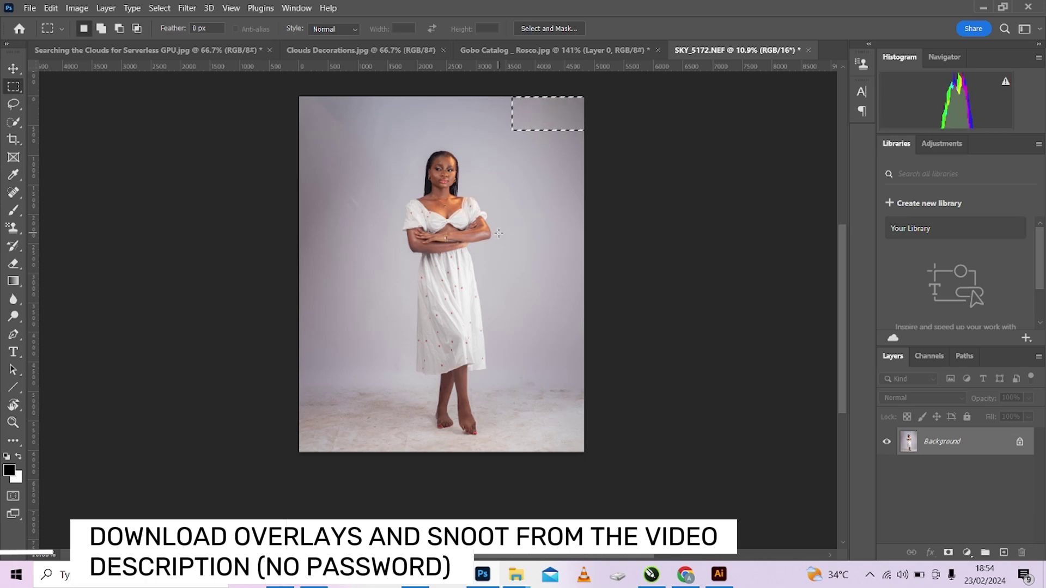
key("ctrl+d")
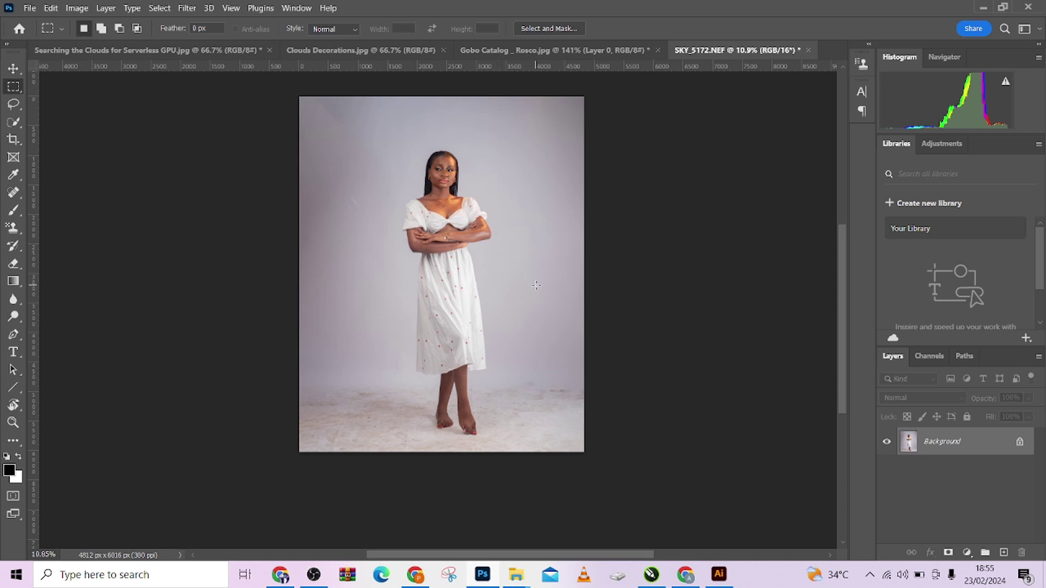
- Select the woman automatically with the Quick Selection tool's Select Subject command
left_click(13, 122)
left_click(396, 31)
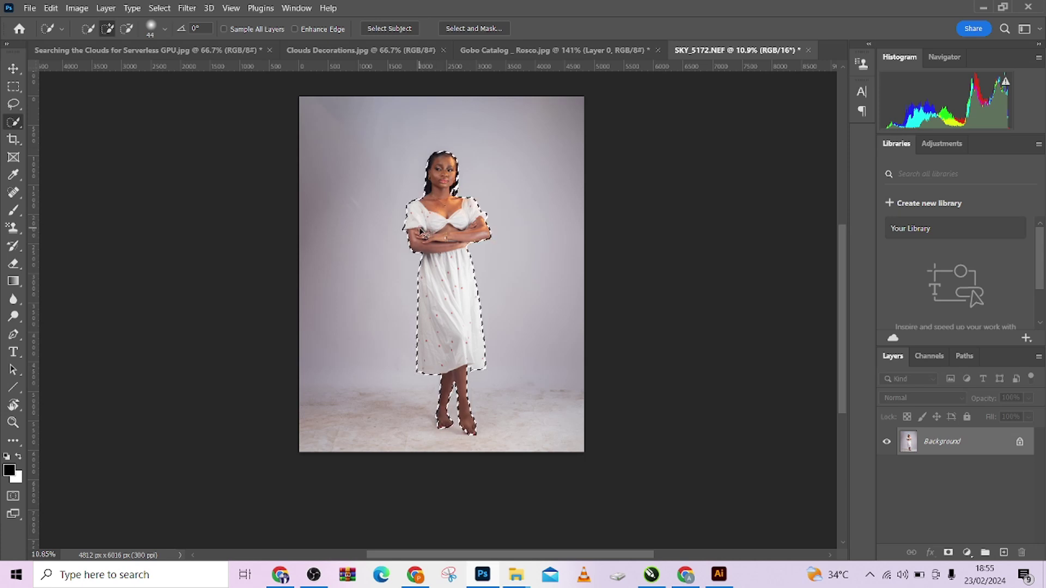
- Invert the selection, duplicate the Background layer, and cut the selected backdrop from the duplicate onto its own layer
key("ctrl+shift+i")
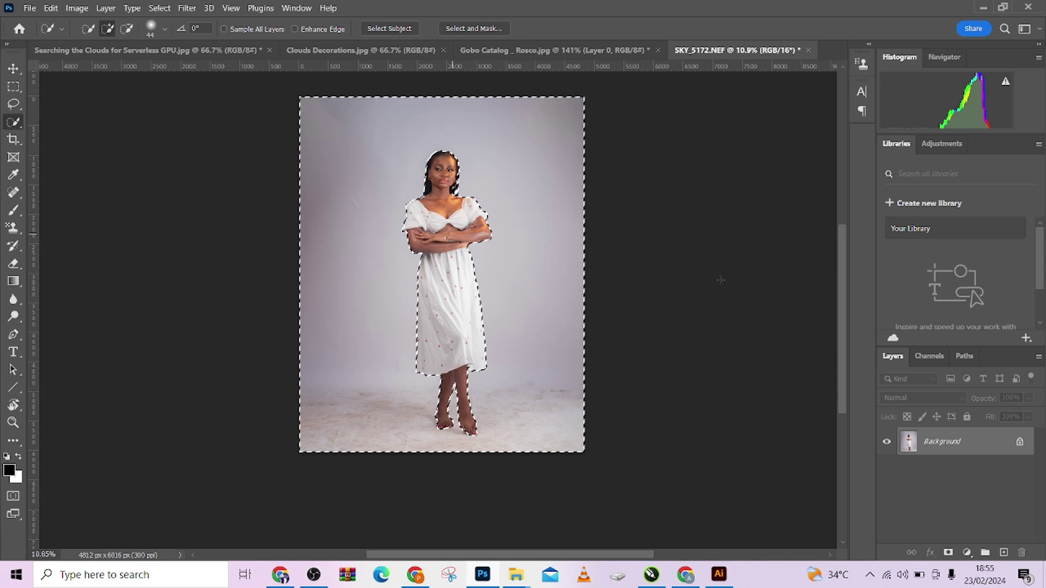
left_click_drag(970, 441, 1003, 553)
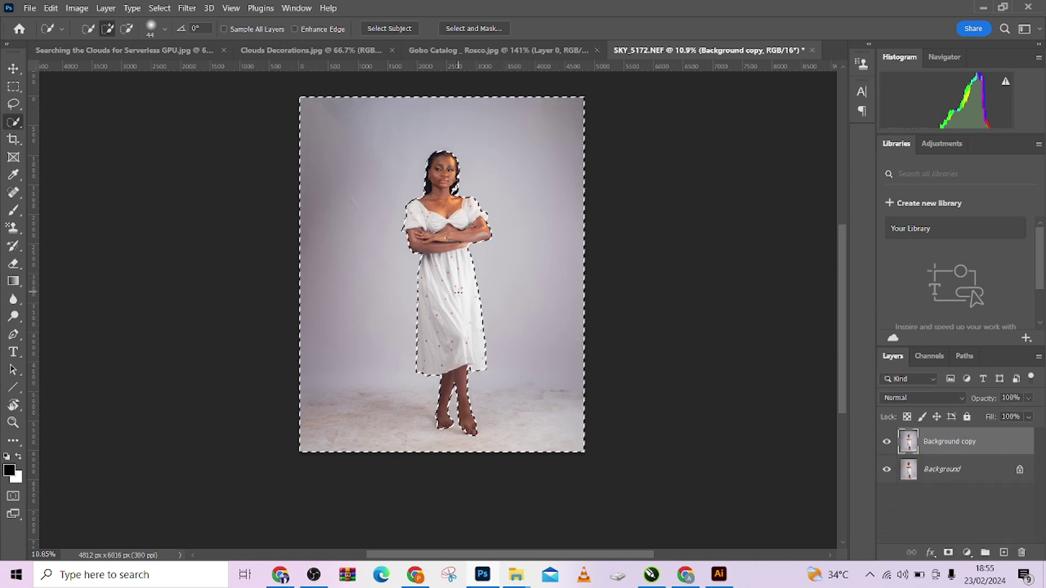
right_click(457, 293)
left_click(530, 398)
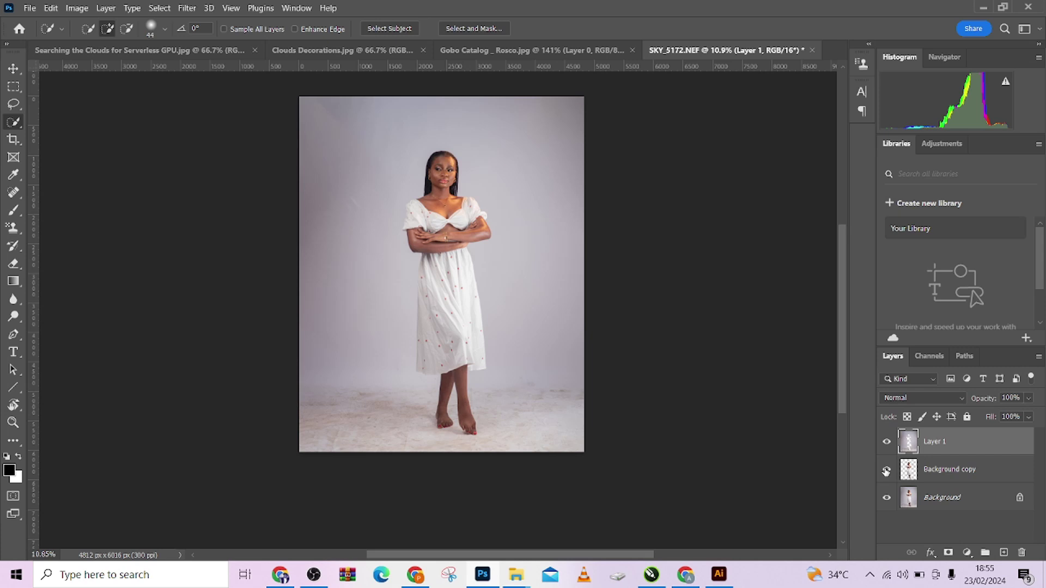
- Hide the Background copy and Background layers, load Layer 1's outline as a selection, and deselect it
left_click(888, 498)
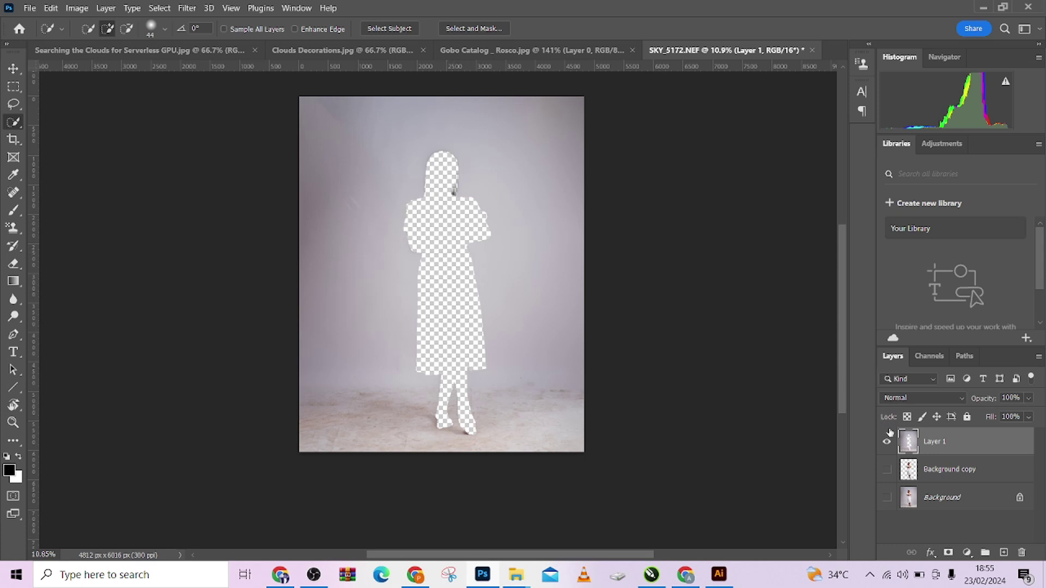
left_click(907, 443, "ctrl")
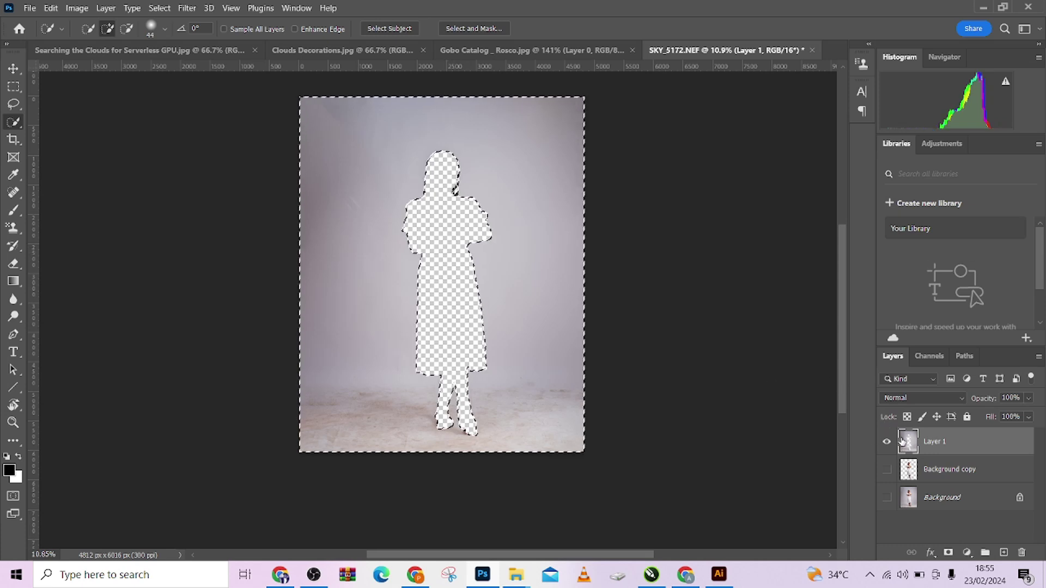
key("ctrl+d")
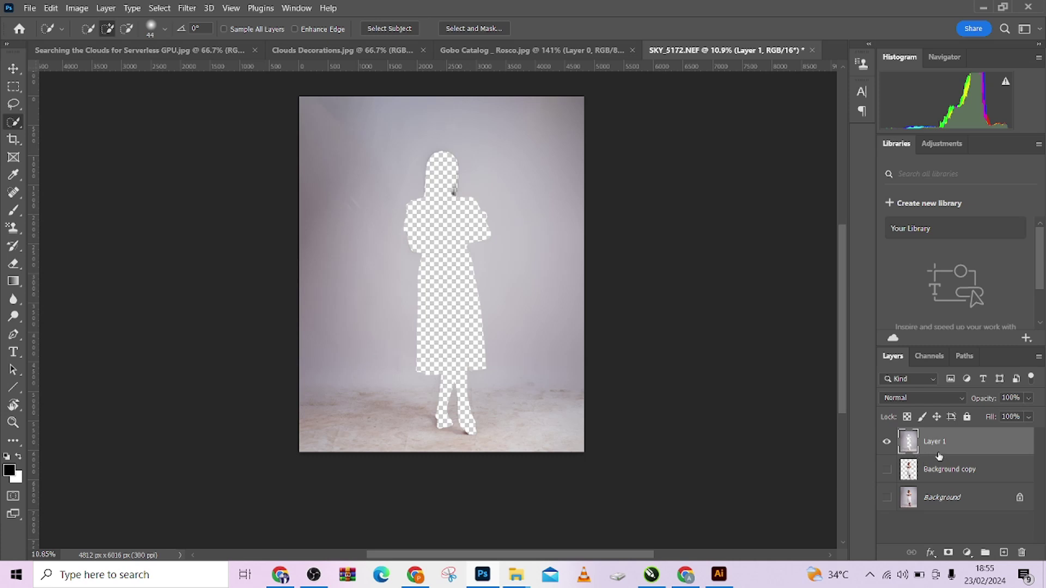
left_click(51, 8)
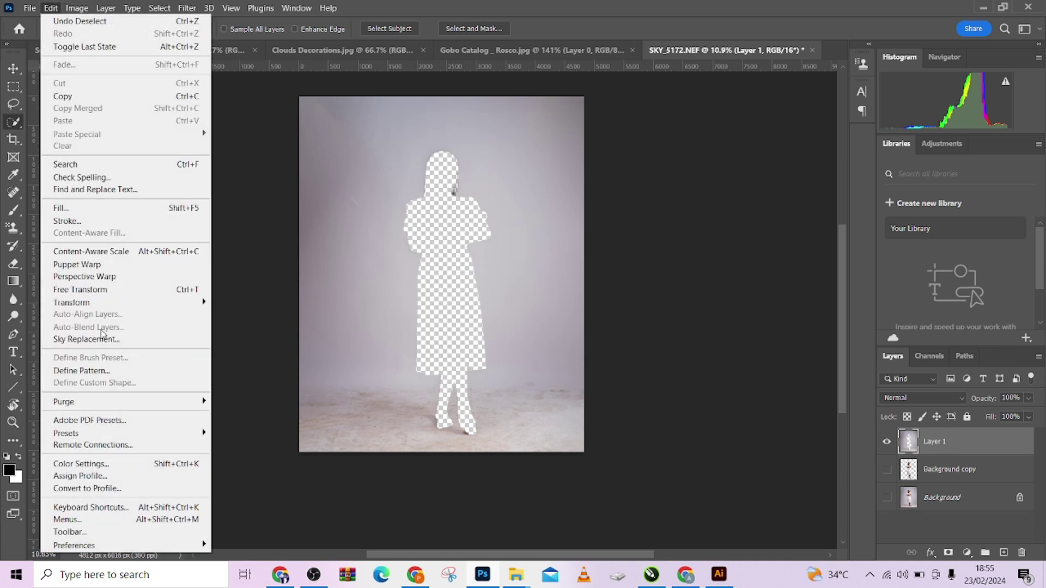
left_click(657, 386)
left_click_drag(888, 470, 888, 497)
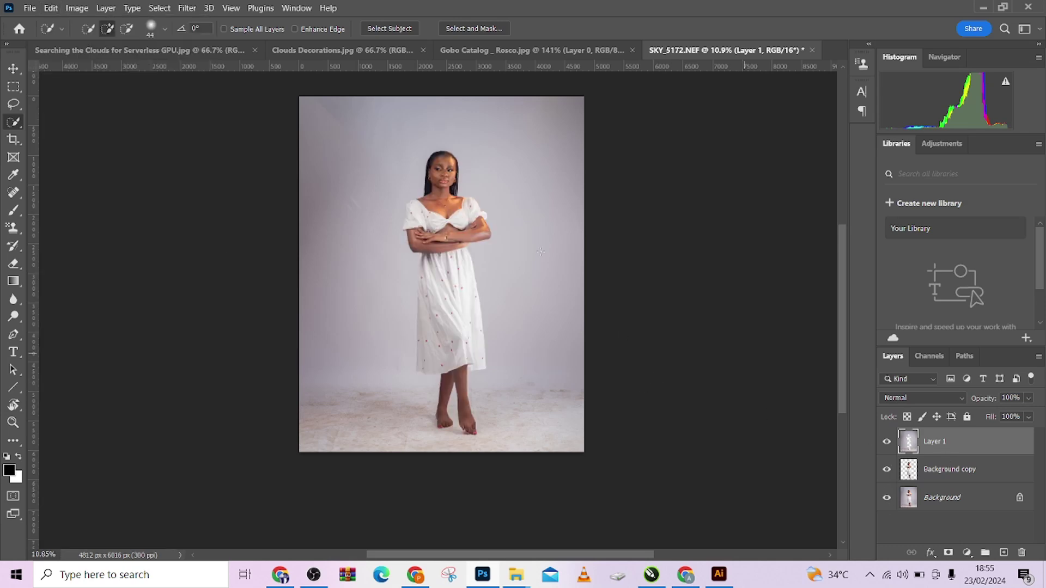
left_click(51, 8)
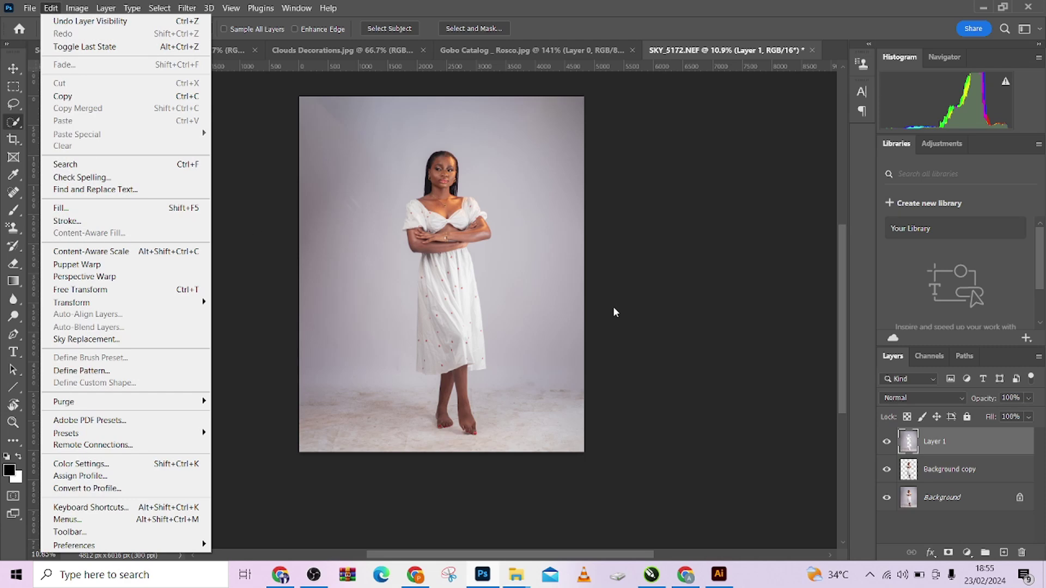
left_click(687, 324)
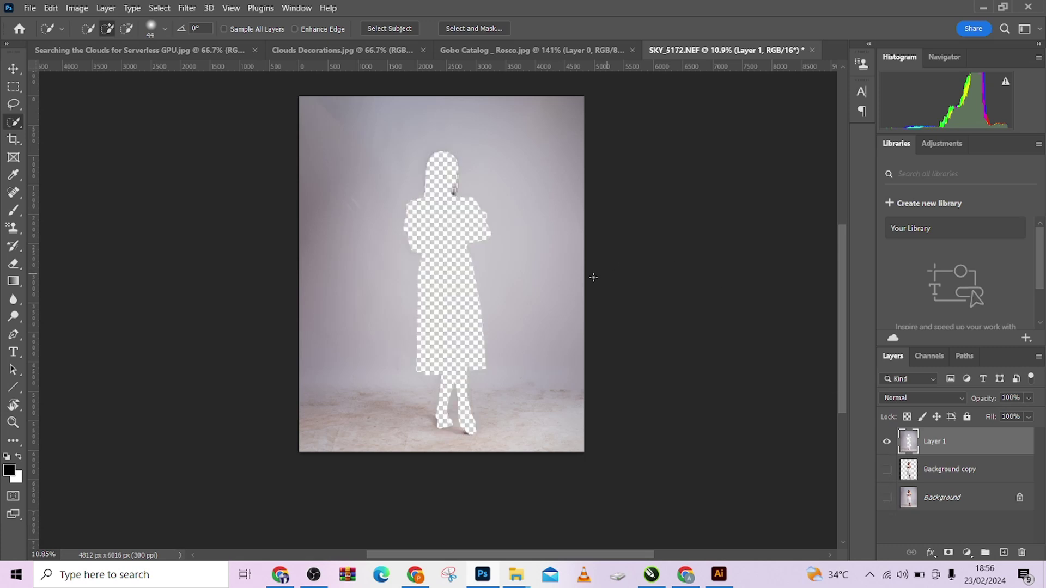
- Load the woman's outline from Background copy as a selection and open Content-Aware Fill for Layer 1
right_click(433, 277, "alt")
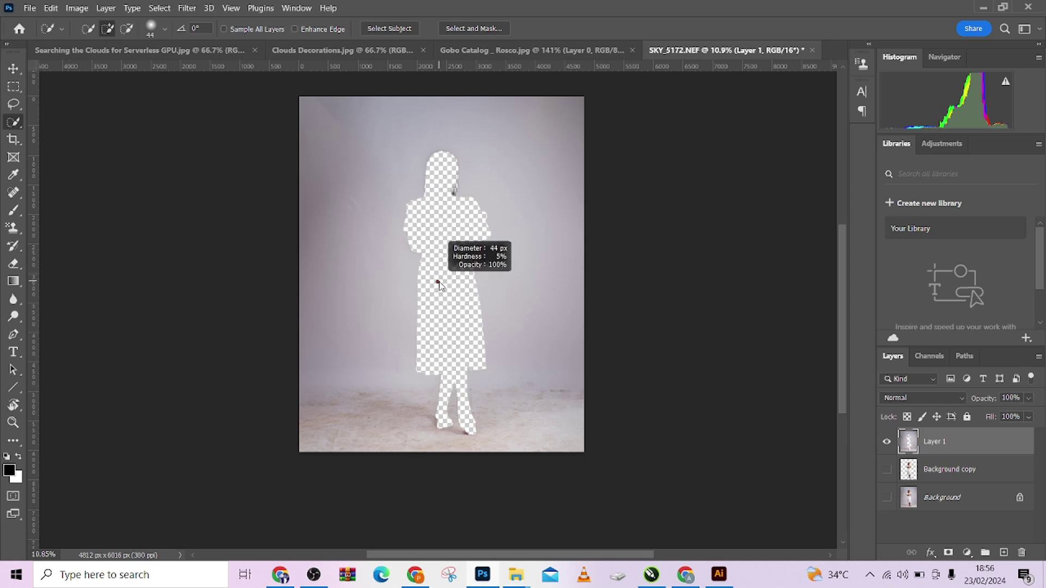
left_click(909, 472, "ctrl")
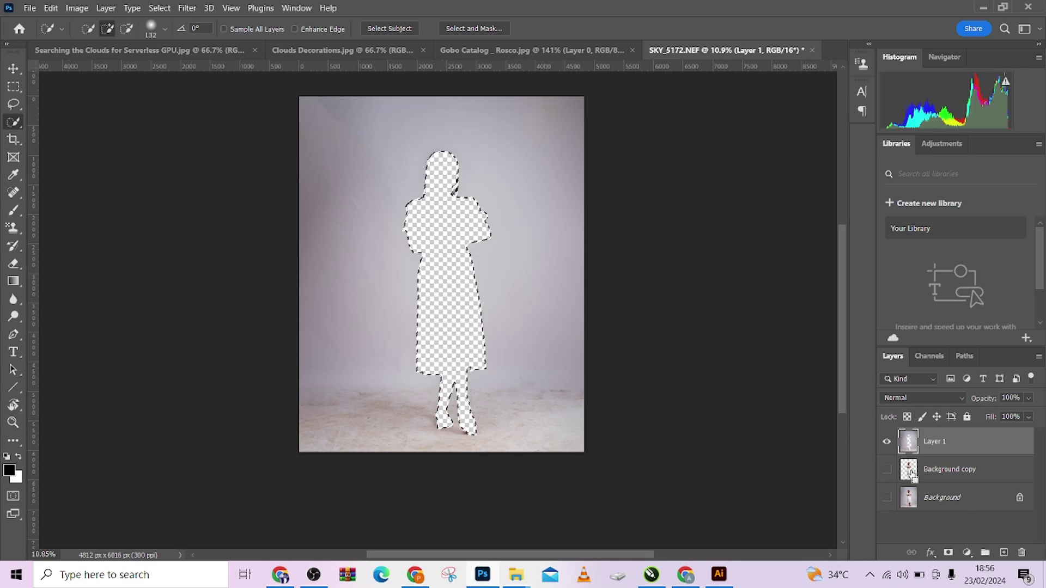
left_click(51, 8)
left_click(129, 233)
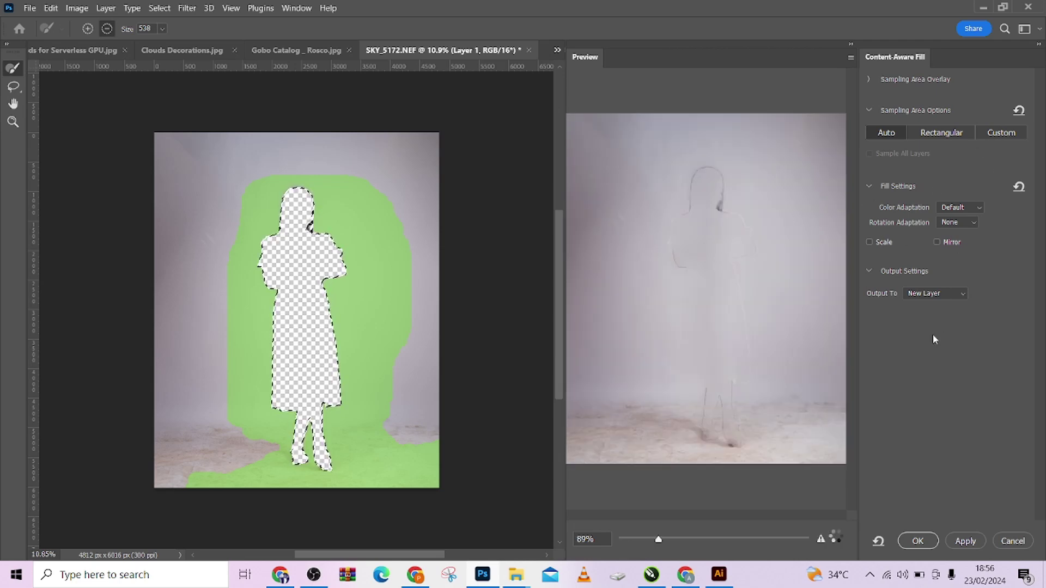
- Extend the Auto sampling area over the upper backdrop, output the content-aware fill to a new layer, and deselect
left_click(995, 136)
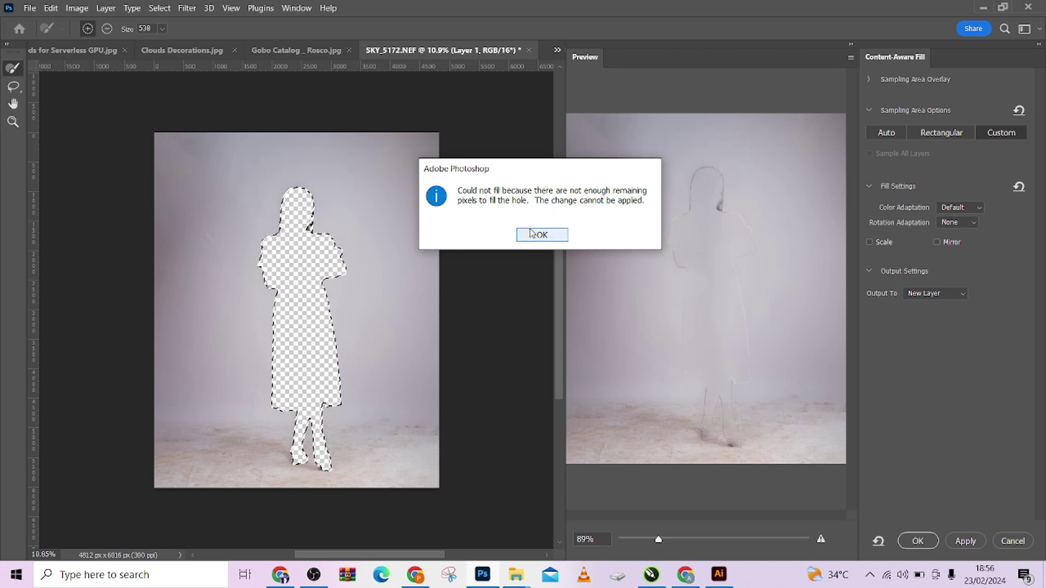
left_click(540, 234)
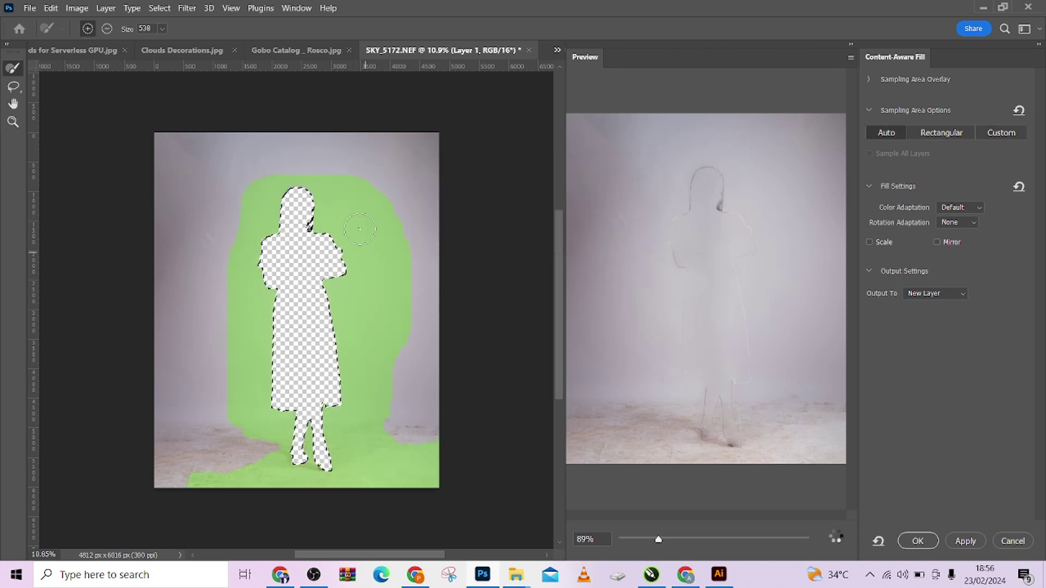
mouse_move(223, 162)
left_mouse_down()
mouse_move(204, 210)
mouse_move(168, 139)
mouse_move(226, 148)
mouse_move(162, 140)
mouse_move(433, 142)
left_mouse_up()
mouse_move(414, 189)
left_mouse_down()
mouse_move(363, 154)
mouse_move(274, 153)
left_mouse_up()
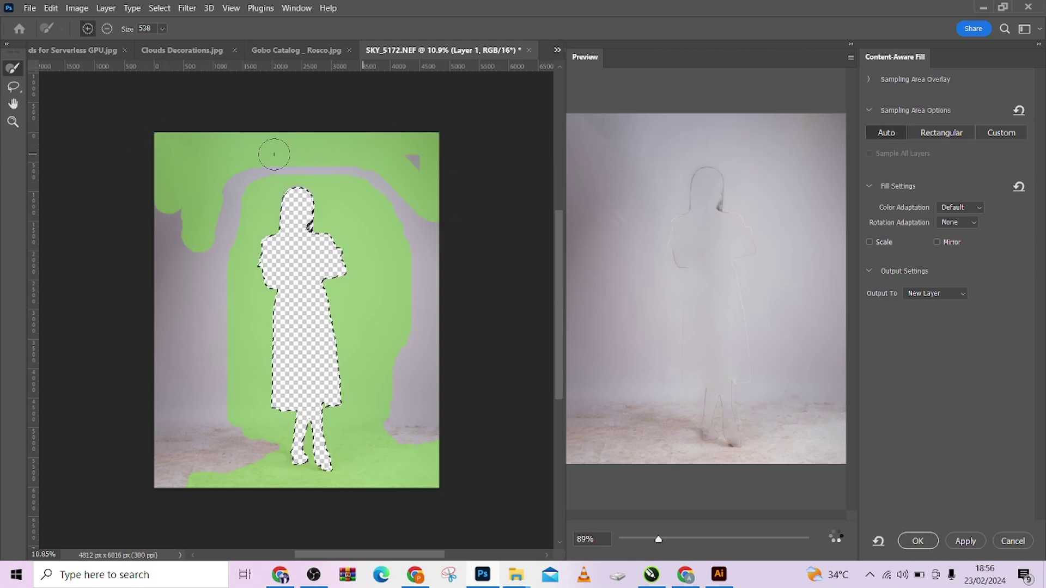
left_click_drag(215, 223, 180, 216)
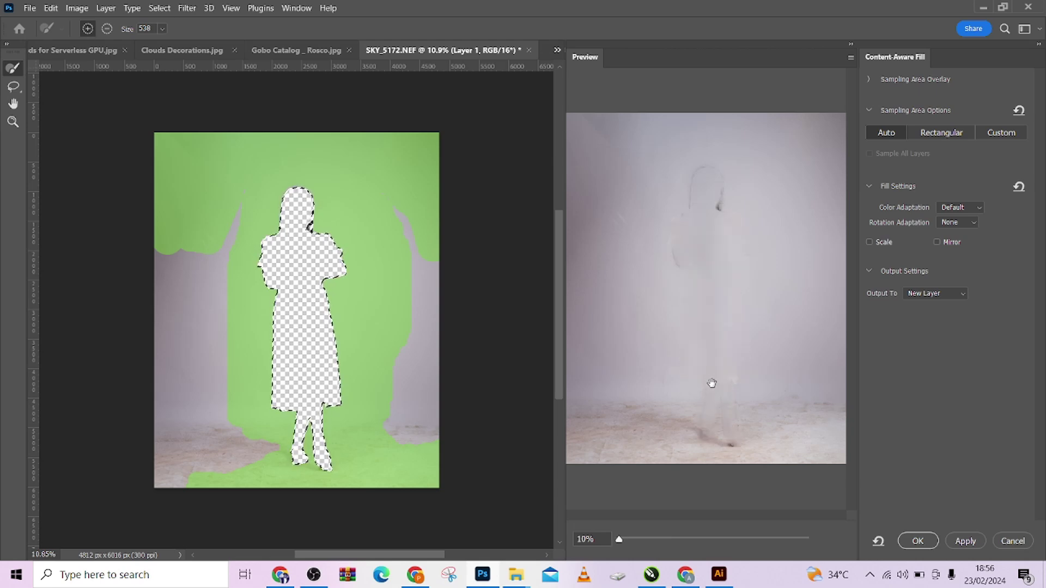
left_click(926, 540)
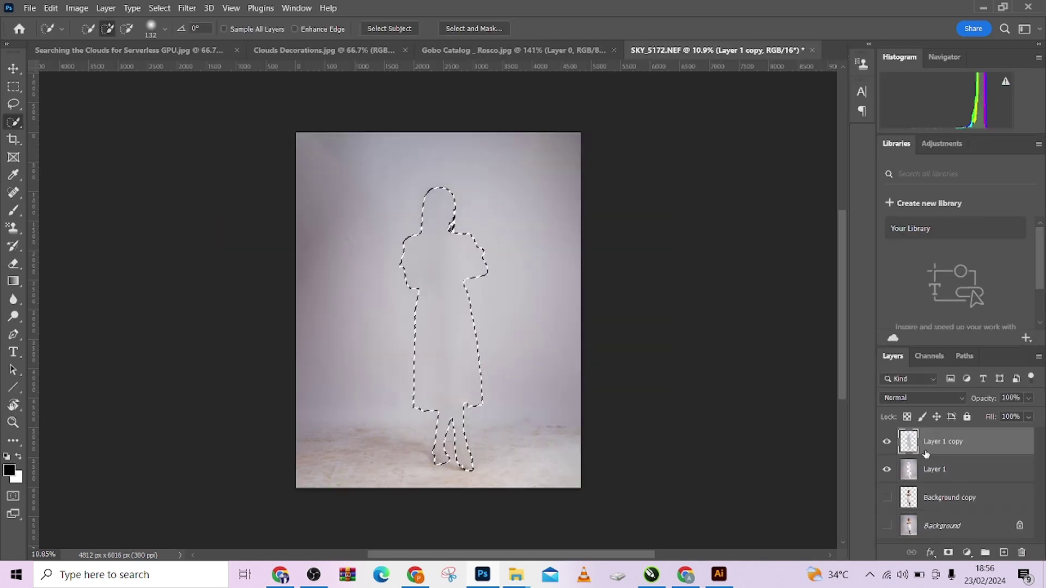
key("ctrl+d")
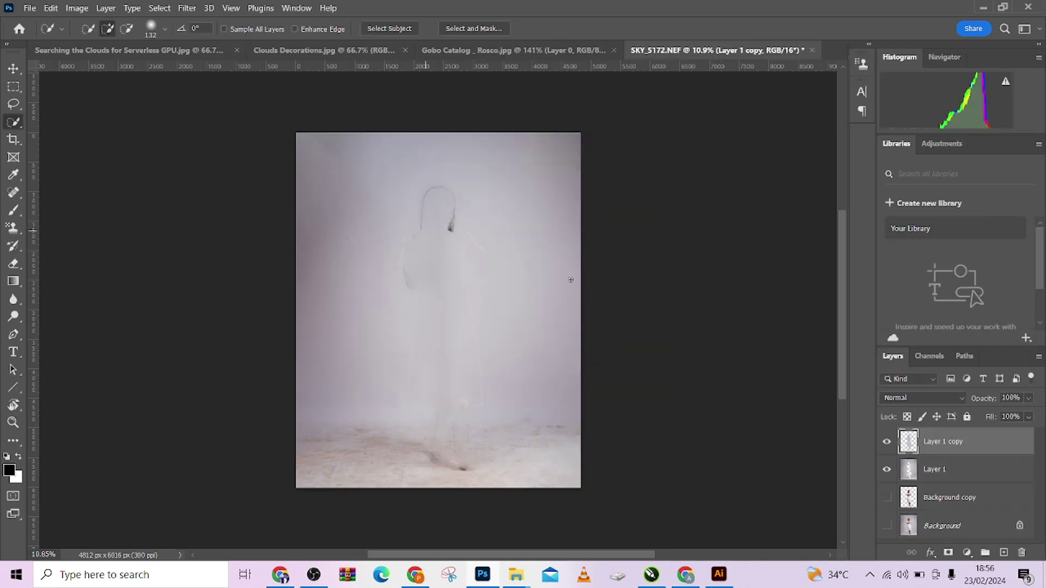
key("s")
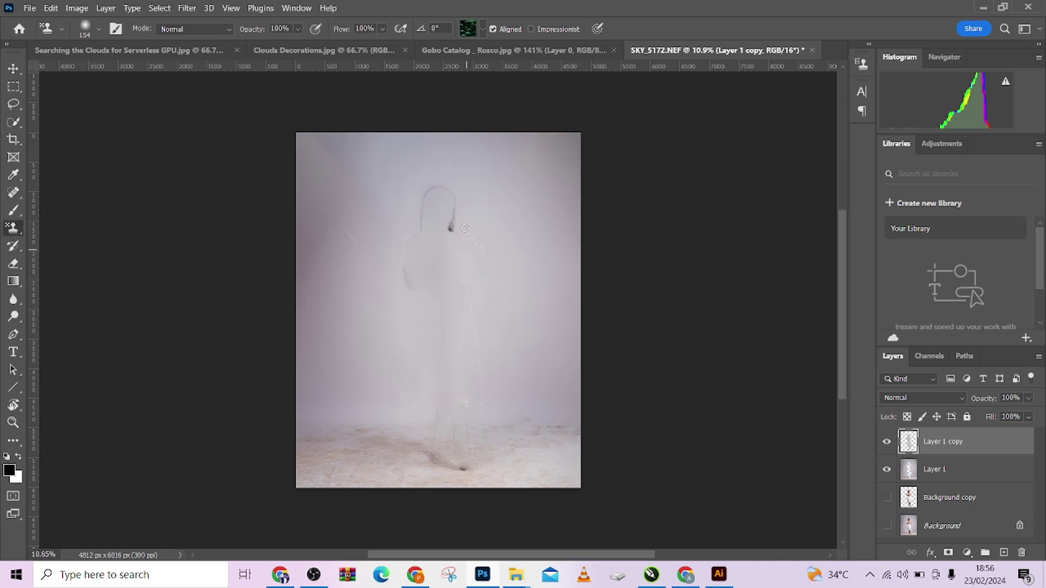
left_click(977, 472)
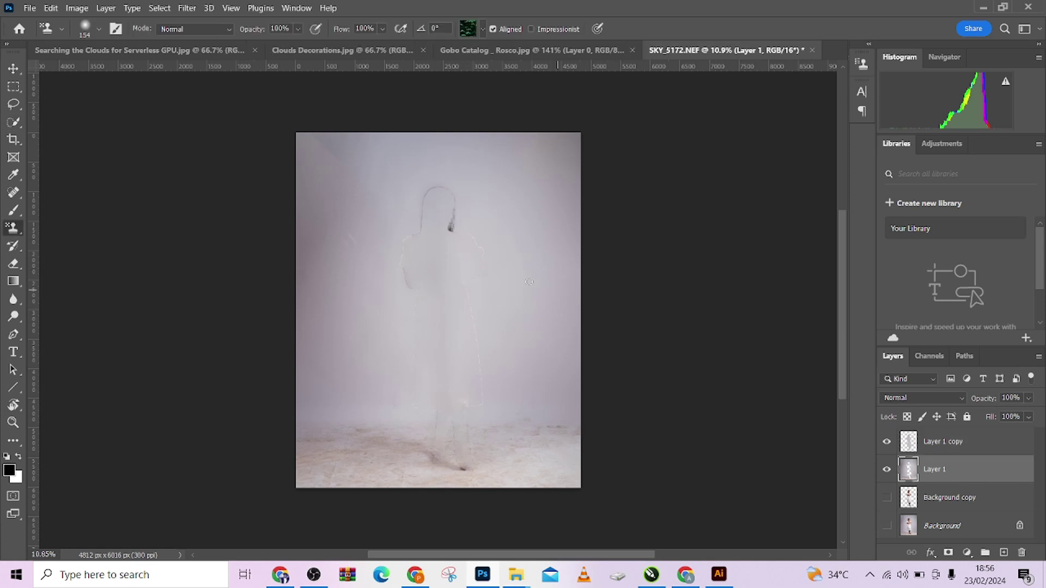
left_click(498, 201)
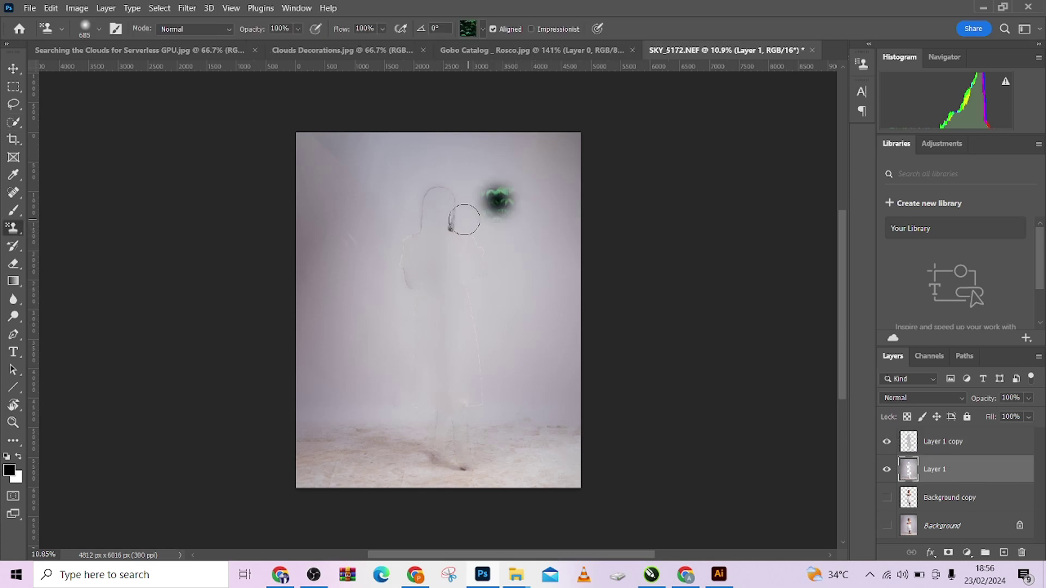
key("ctrl+z")
- Clone clean backdrop over the dark hair remnant on Layer 1 with the Clone Stamp tool
right_click(14, 229)
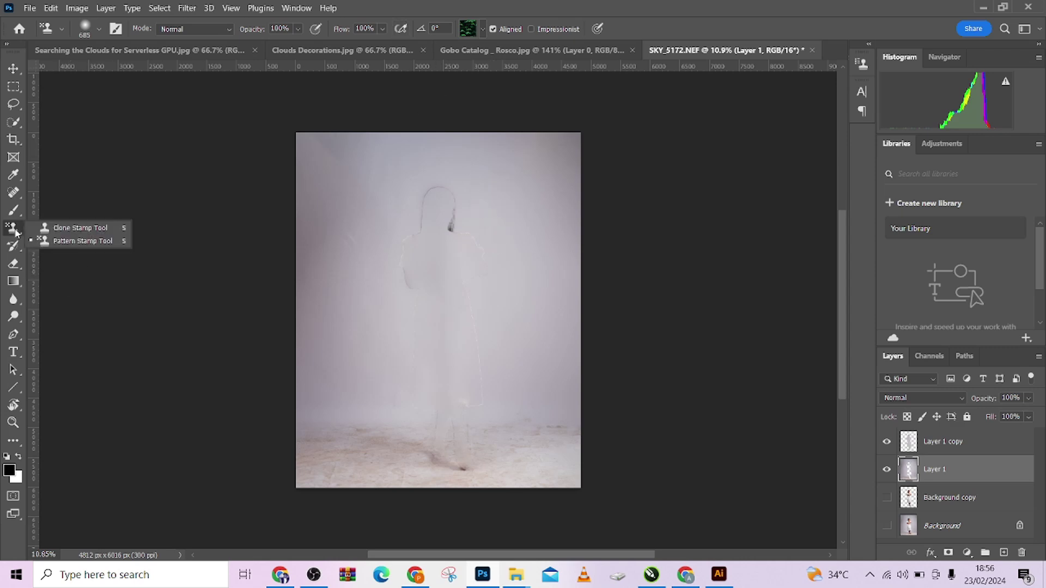
left_click(59, 231)
key("shift+s")
mouse_move(485, 237)
left_mouse_down()
mouse_move(505, 238)
mouse_move(456, 220)
left_mouse_up()
left_click(477, 213, "alt")
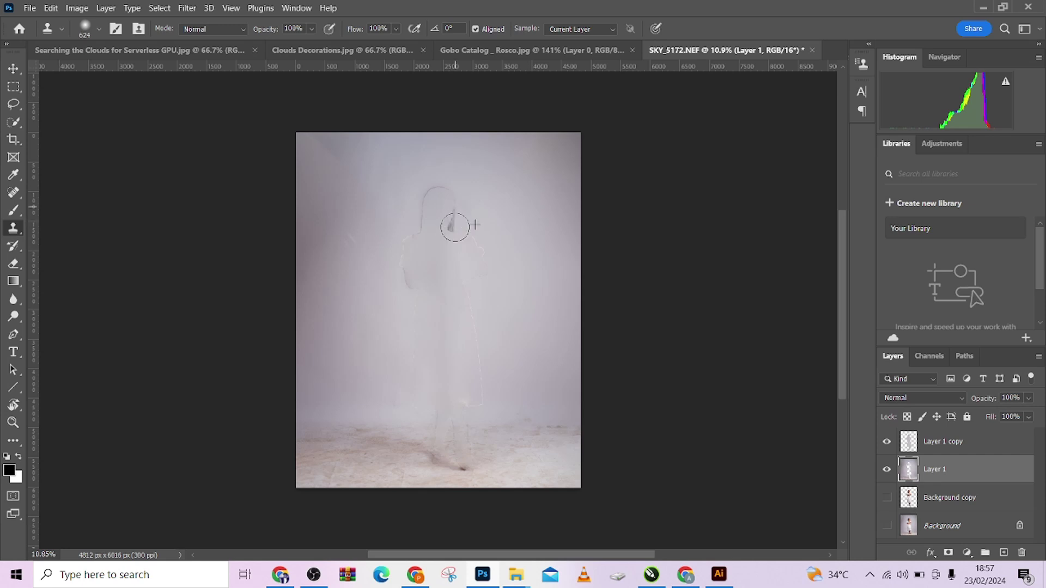
- Clone over the hair remnant on Layer 1 copy, and merge that layer with Layer 1
left_click(980, 443)
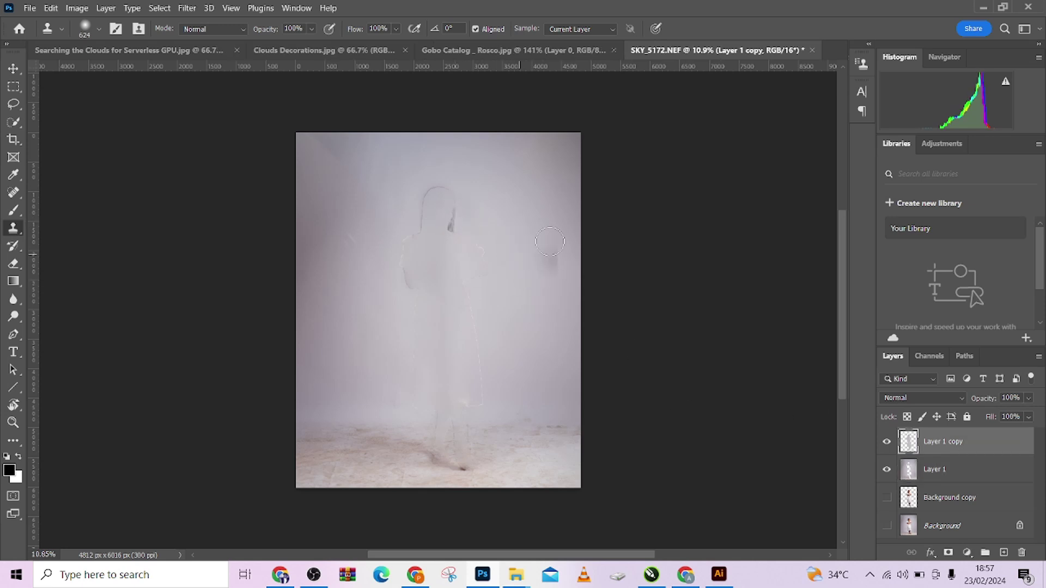
left_click(474, 224, "alt")
left_click_drag(453, 226, 455, 252)
left_click(991, 467, "shift")
right_click(990, 463)
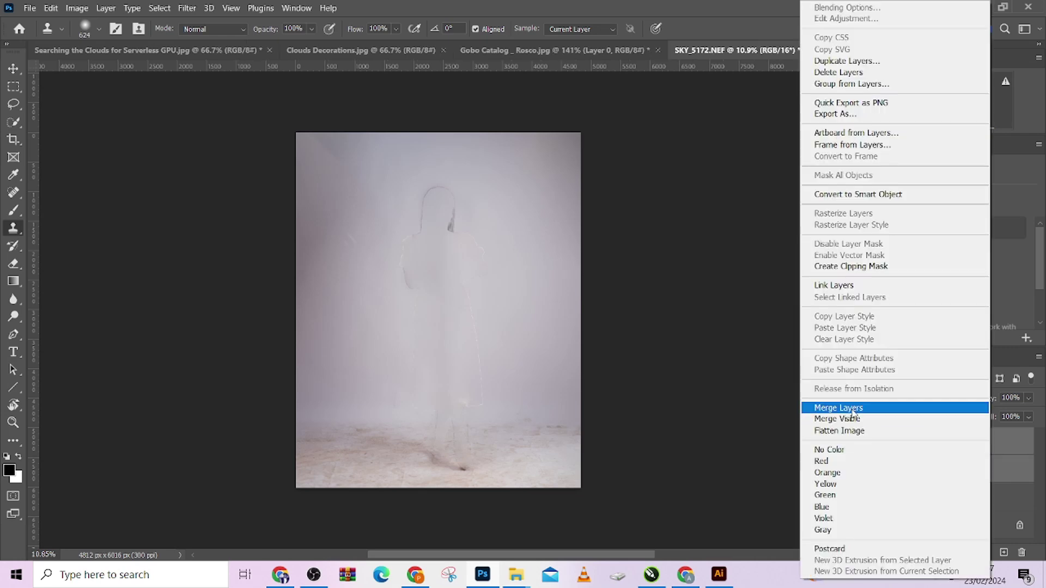
left_click(847, 406)
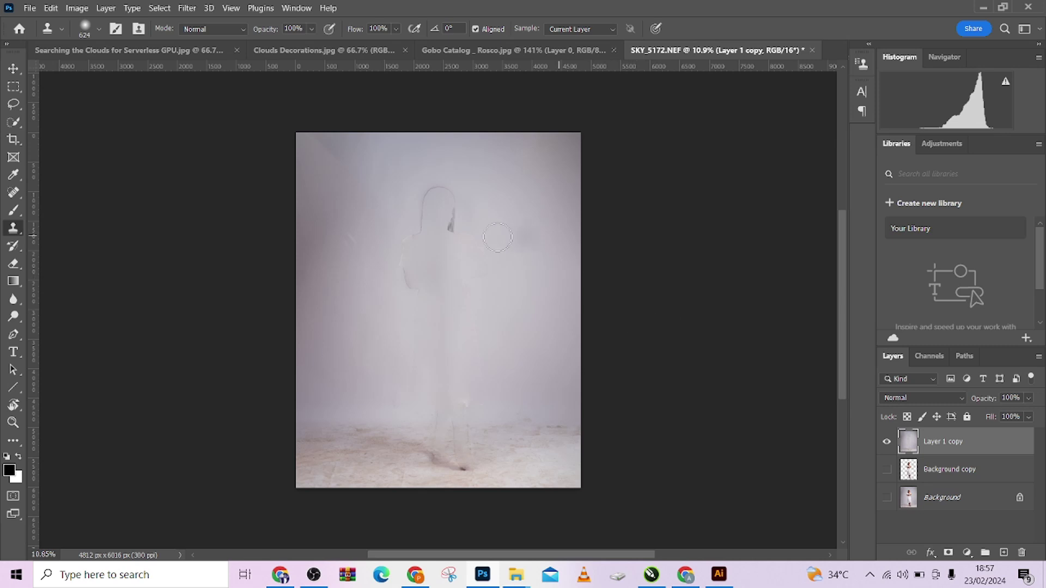
- Clone clean backdrop over the dark remnant and the ghost outline around the head on the merged layer
mouse_move(469, 223)
left_mouse_down()
mouse_move(449, 183)
mouse_move(429, 198)
mouse_move(422, 228)
mouse_move(431, 196)
left_mouse_up()
left_click(405, 194, "alt")
scroll(463, 266, "up", 2)
- Patch the leftover head and shoulder outline with clean backdrop using the Patch tool, and deselect
key("j")
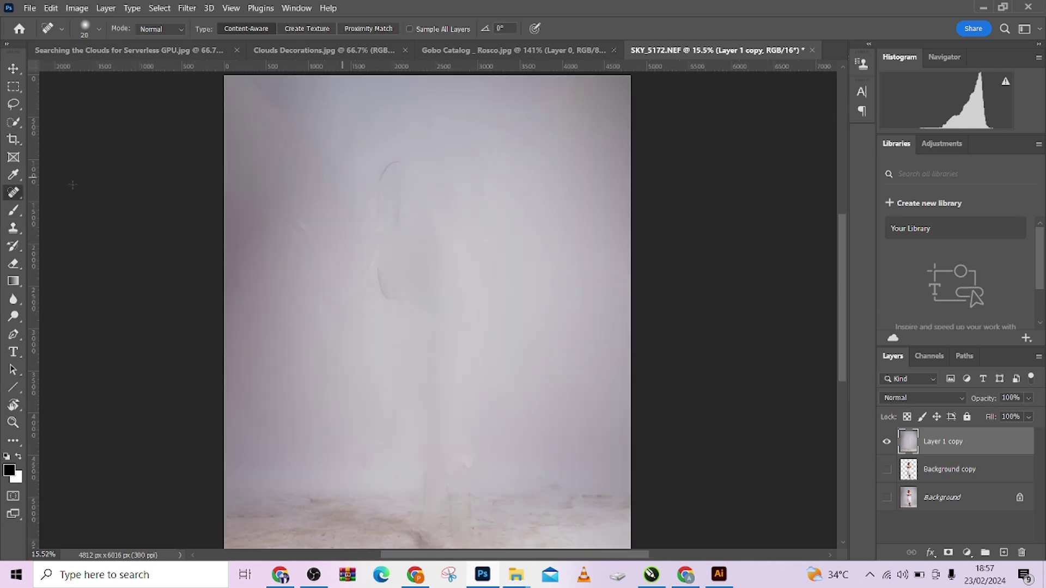
right_click(13, 192)
left_click(80, 212)
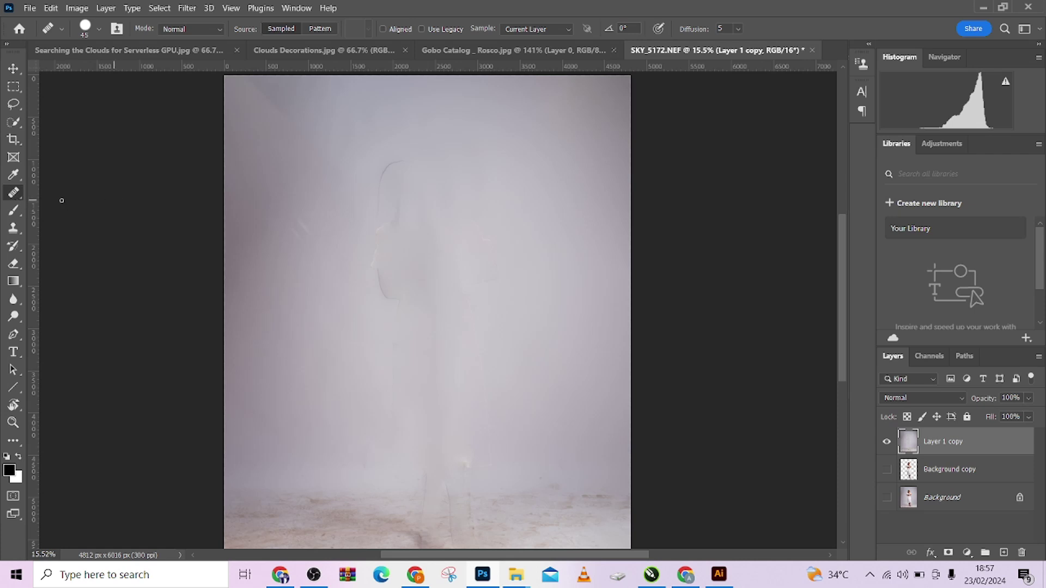
right_click(16, 195)
left_click(57, 218)
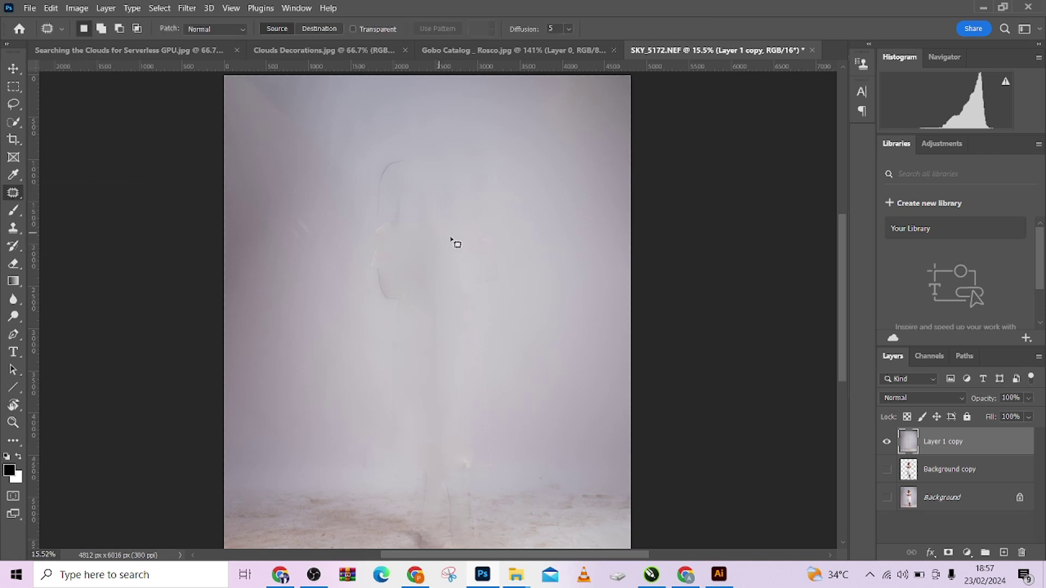
scroll(453, 241, "down", 2)
mouse_move(407, 273)
left_mouse_down()
mouse_move(416, 268)
mouse_move(395, 287)
left_mouse_up()
mouse_move(397, 218)
left_mouse_down()
mouse_move(414, 238)
mouse_move(425, 199)
mouse_move(413, 189)
mouse_move(399, 219)
left_mouse_up()
left_click_drag(403, 215, 476, 182)
key("ctrl+d")
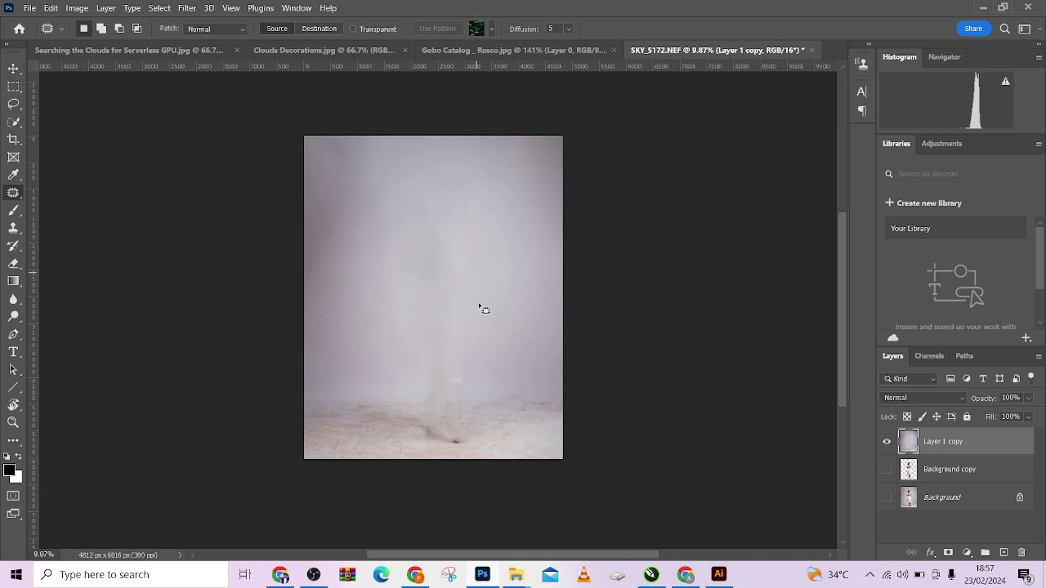
- Patch the leftover foot shadow on the floor with clean floor texture beside it, and deselect
mouse_move(483, 414)
left_mouse_down()
mouse_move(466, 447)
mouse_move(426, 440)
mouse_move(424, 399)
left_mouse_up()
mouse_move(443, 422)
left_mouse_down()
mouse_move(512, 426)
mouse_move(505, 422)
left_mouse_up()
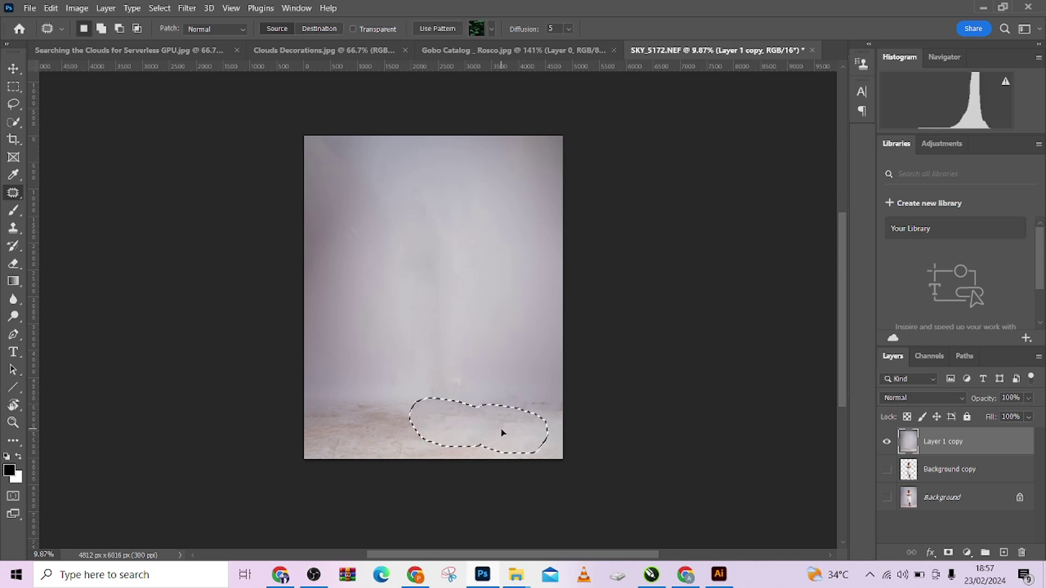
key("ctrl+d")
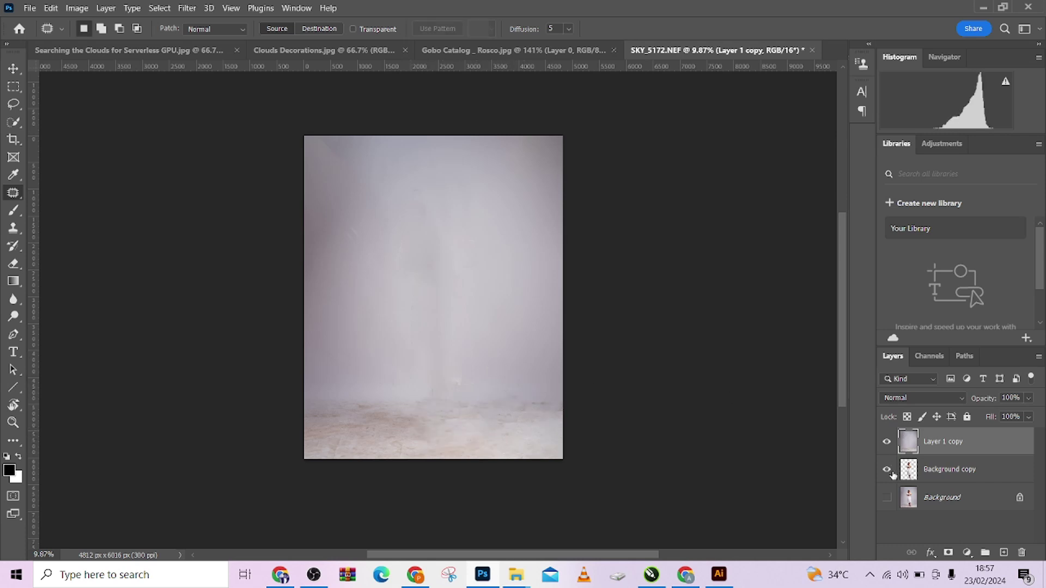
- Toggle the cleaned backdrop layer to compare, and move the Background copy layer above Layer 1 copy
left_click(888, 444)
left_click(888, 445)
left_click_drag(983, 480, 979, 444)
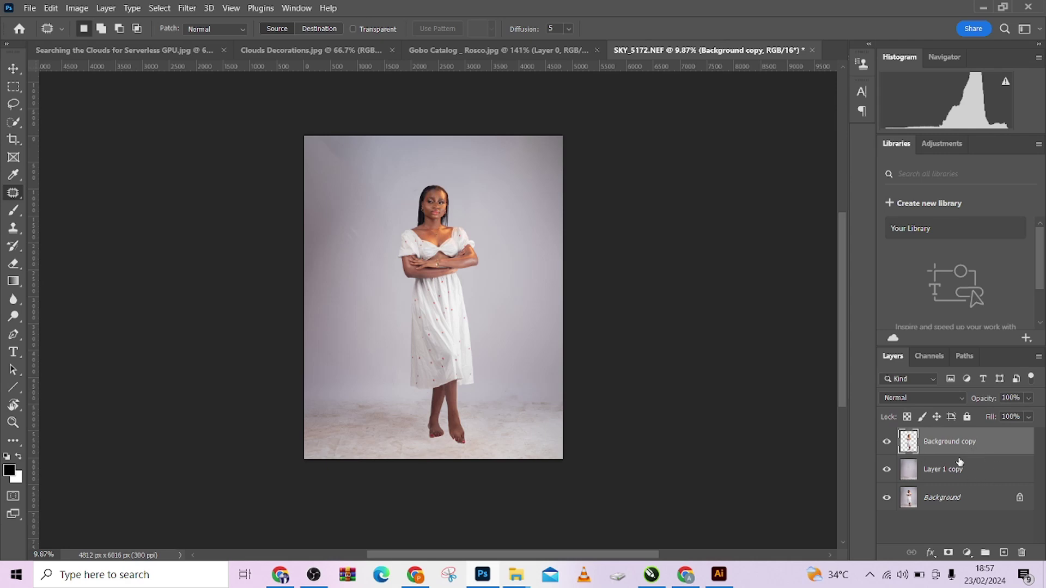
- Toggle the visibility of Background copy and Layer 1 copy to compare the rebuilt backdrop with the original
left_click(893, 442)
left_click(892, 441)
left_click(888, 471)
left_click(888, 471)
left_click(888, 471)
left_click(887, 471)
left_click(888, 470)
left_click(888, 471)
left_click(890, 471)
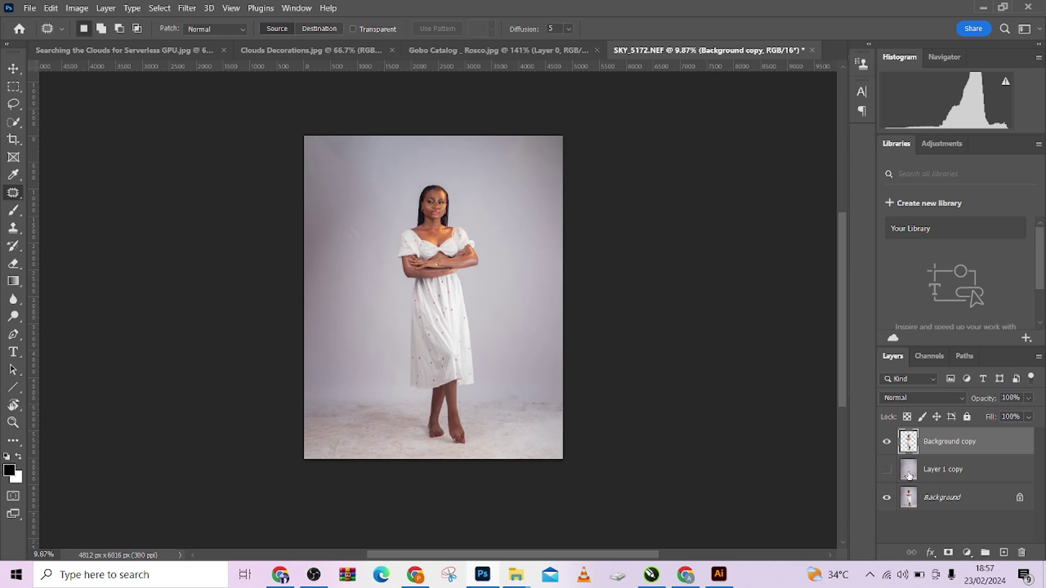
left_click(886, 470)
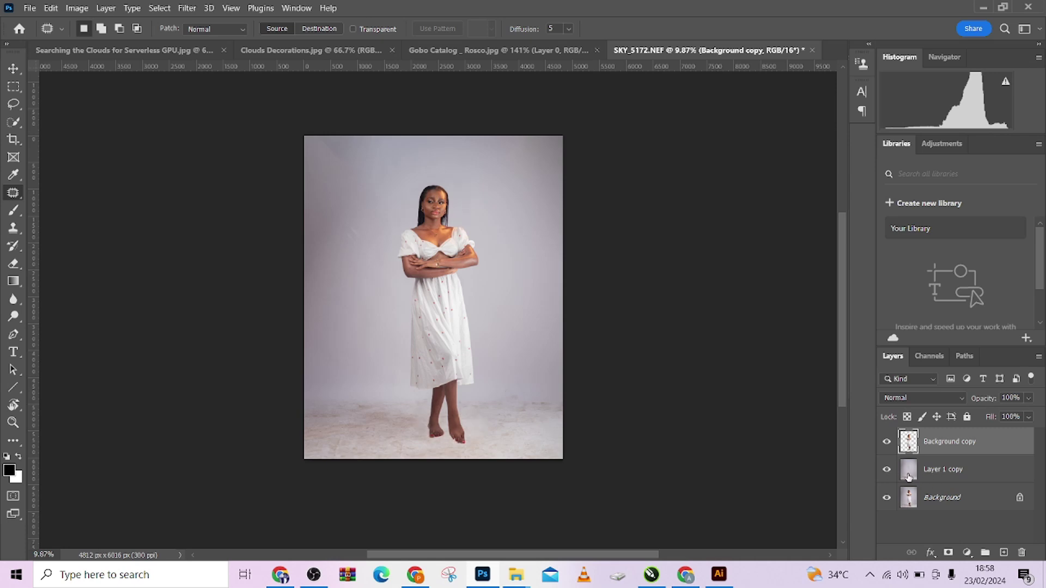
left_click(954, 470)
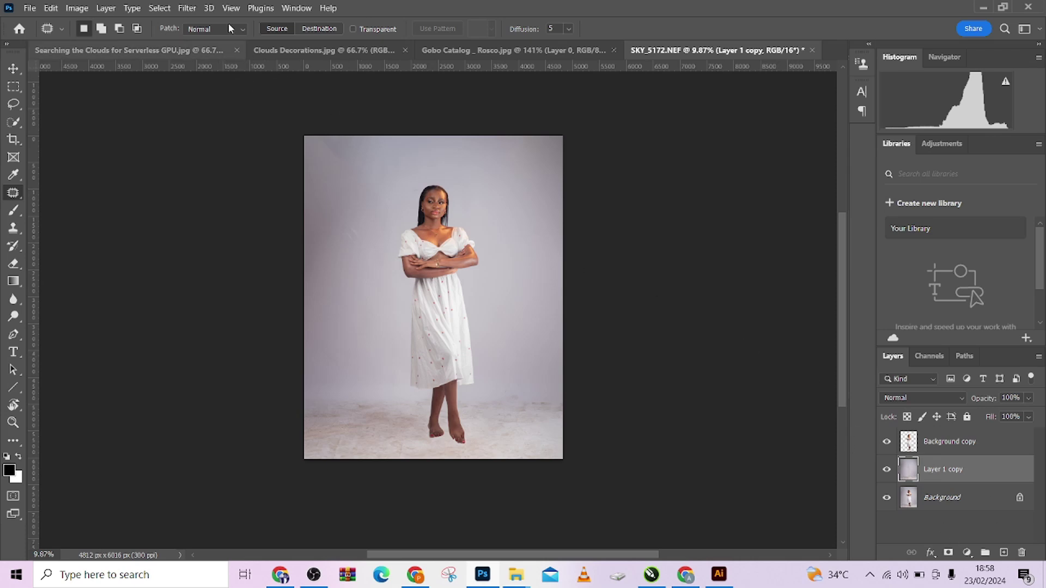
left_click(181, 10)
mouse_move(230, 172)
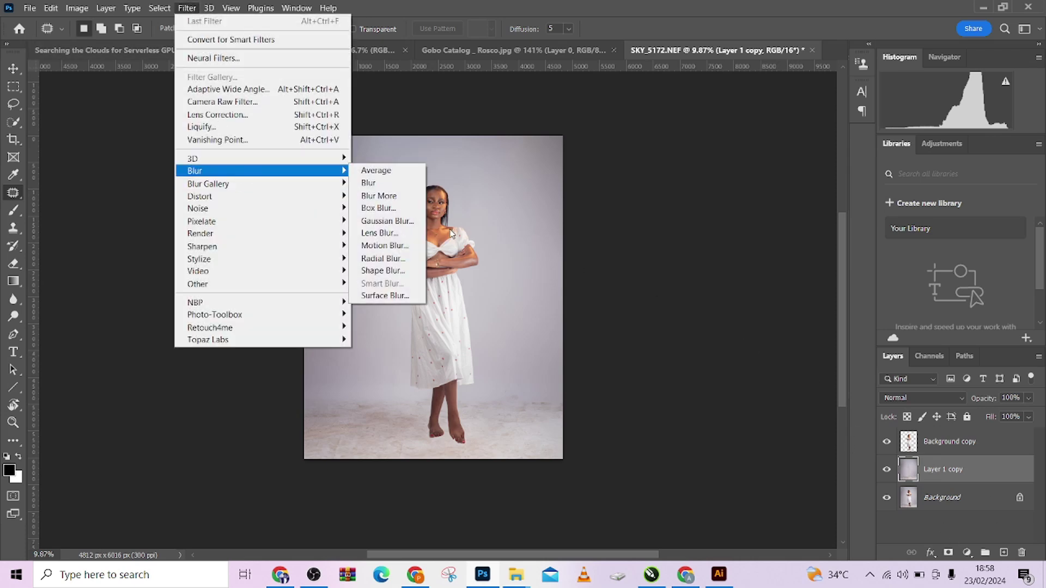
left_click(381, 220)
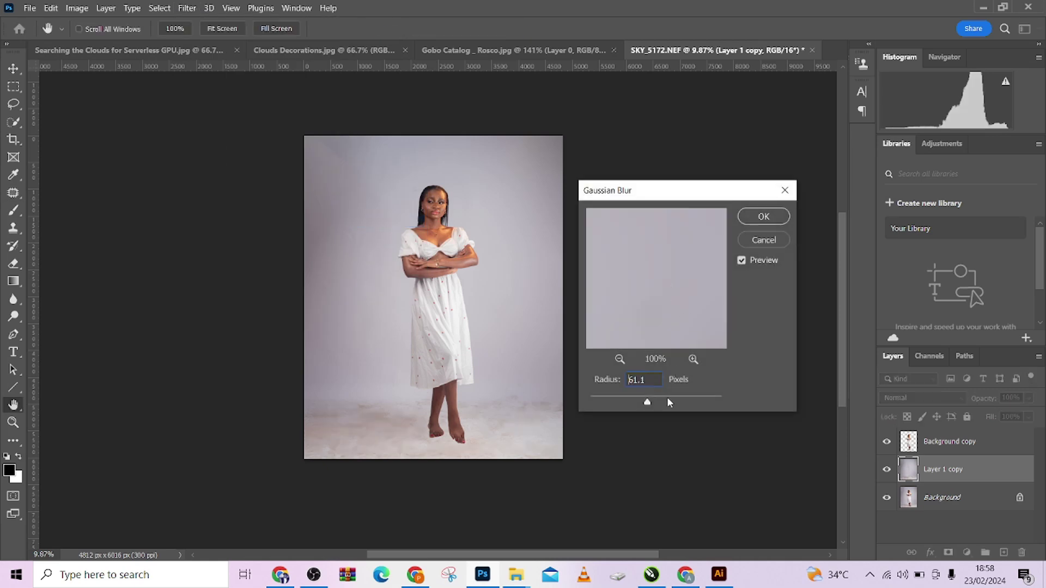
left_click_drag(670, 400, 691, 402)
left_click(773, 243)
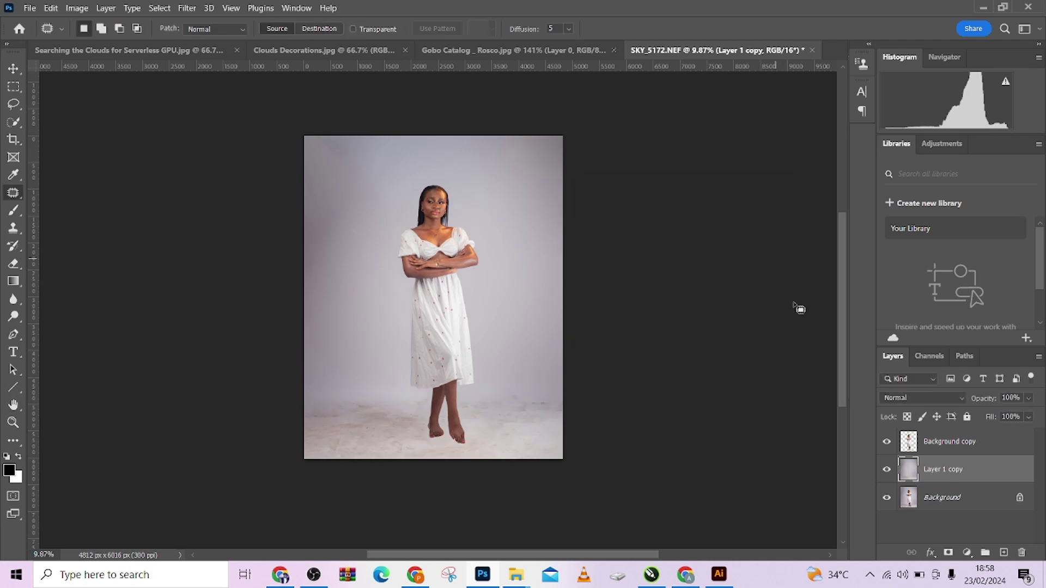
- Add a Hue/Saturation adjustment above Layer 1 copy and set its Reds to saturation -100 and lightness +22
left_click(966, 552)
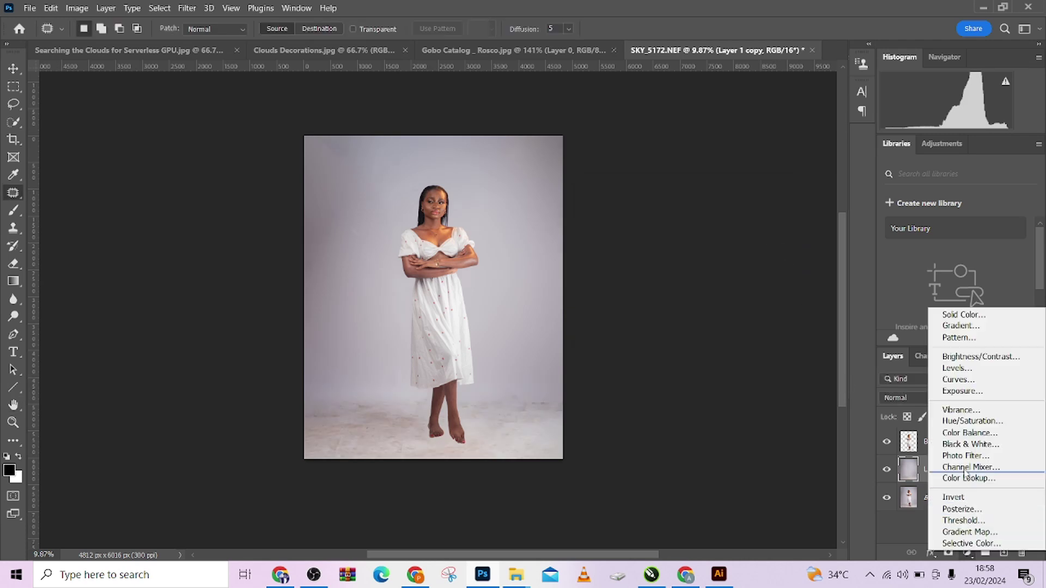
left_click(953, 420)
left_click(550, 162)
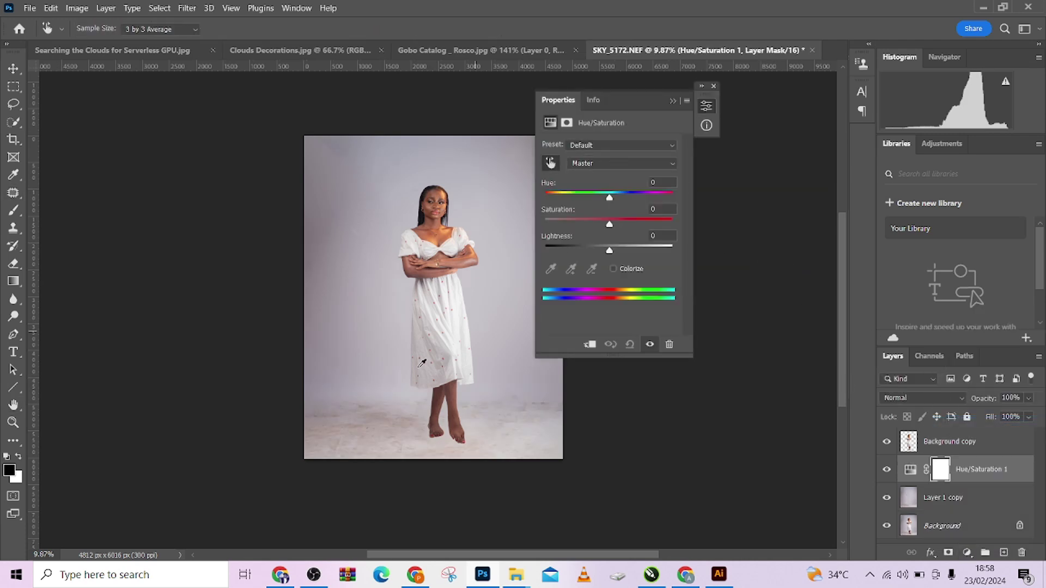
left_click(378, 417)
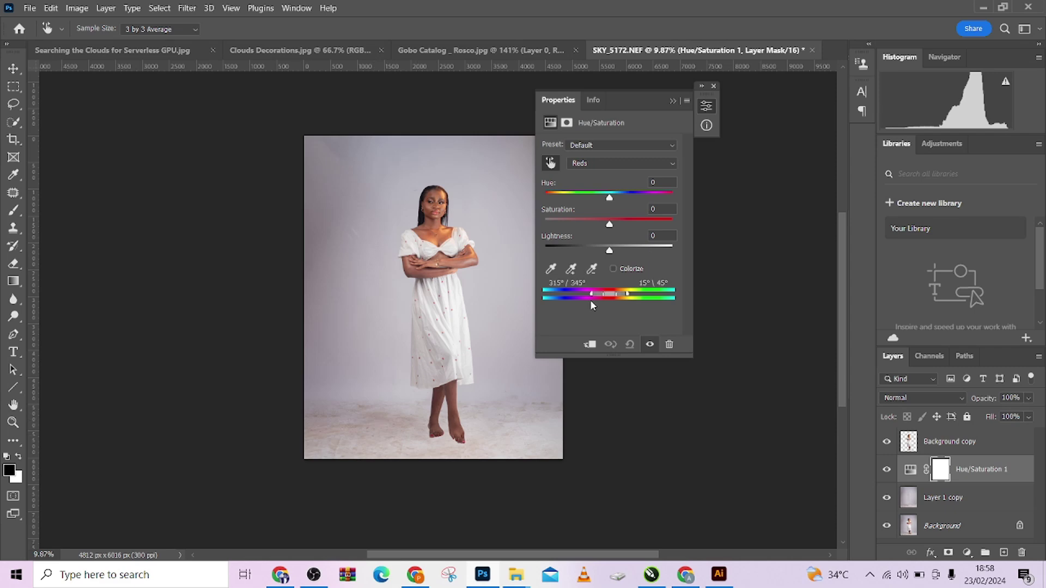
left_click_drag(567, 221, 542, 221)
mouse_move(610, 251)
left_mouse_down()
mouse_move(650, 251)
mouse_move(625, 266)
left_mouse_up()
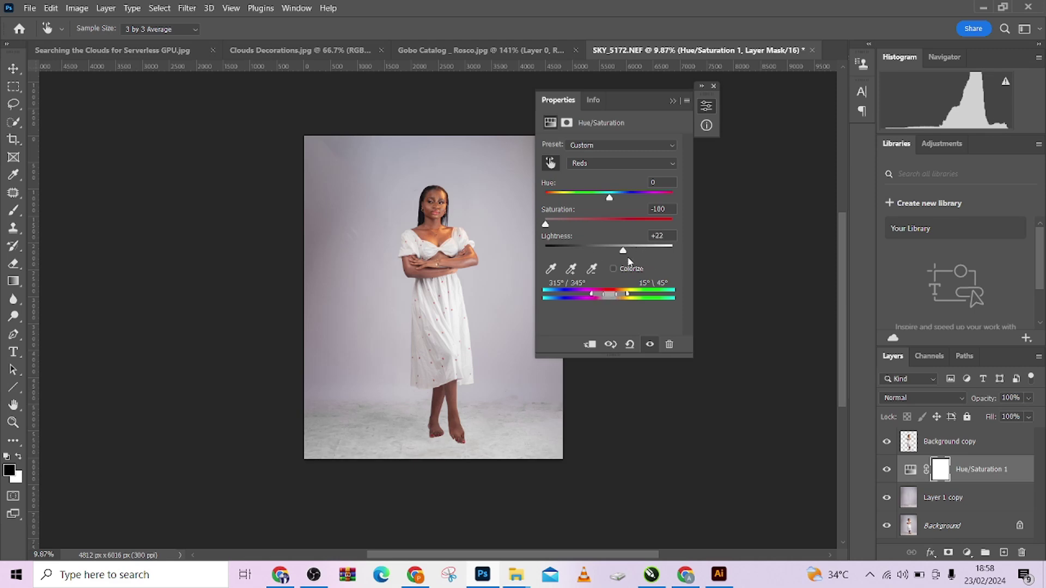
left_click(672, 102)
- Toggle the Hue/Saturation adjustment to compare its effect, and merge it with Layer 1 copy
left_click(885, 471)
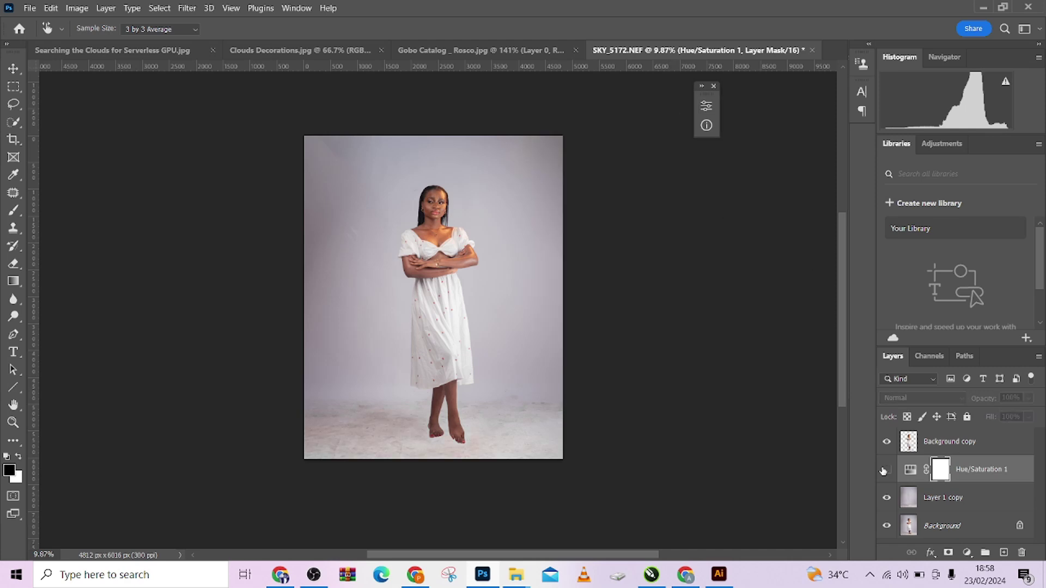
left_click(885, 471)
left_click(982, 493, "shift")
right_click(982, 488)
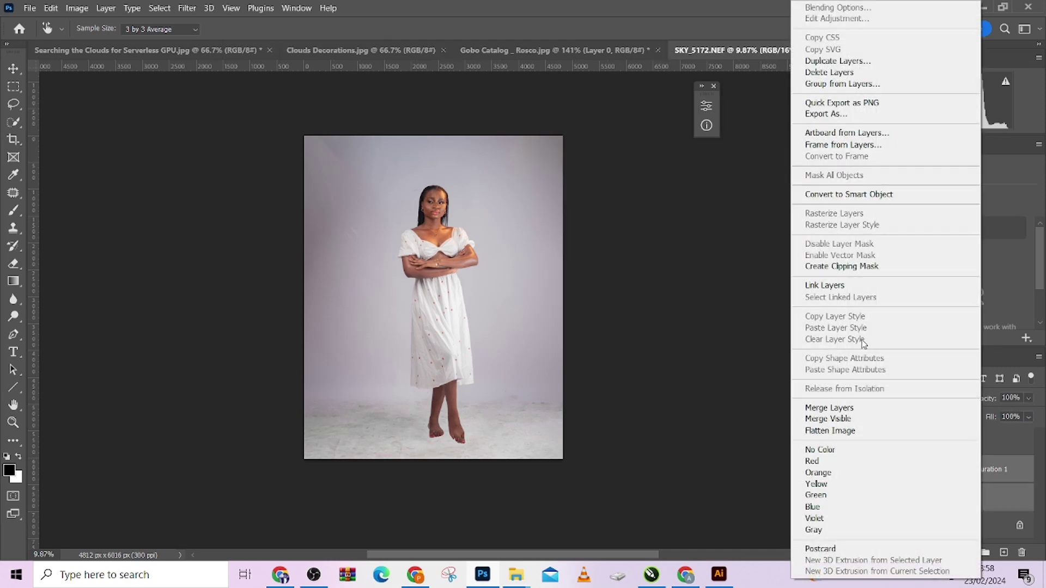
left_click(861, 408)
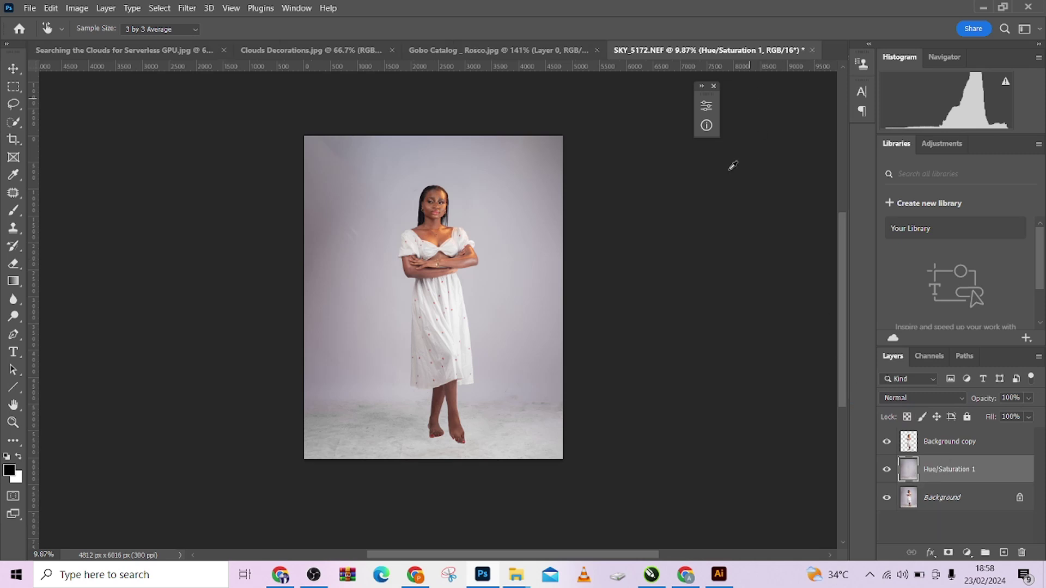
- Unlock the background layer of Clouds Decorations.jpg and bring it into SKY_5172.NEF, accepting the different bit depth
left_click(444, 51)
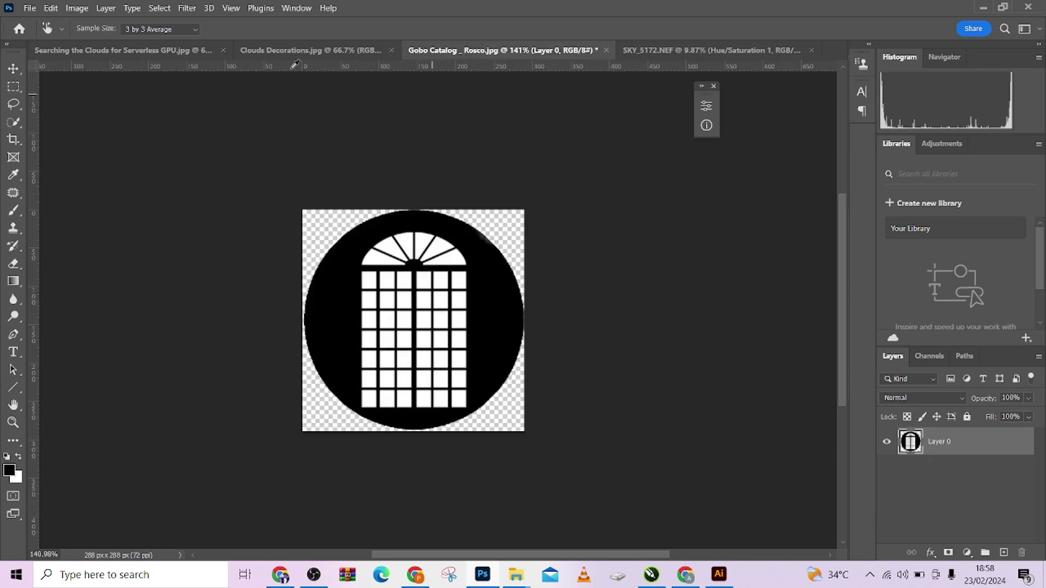
left_click(283, 50)
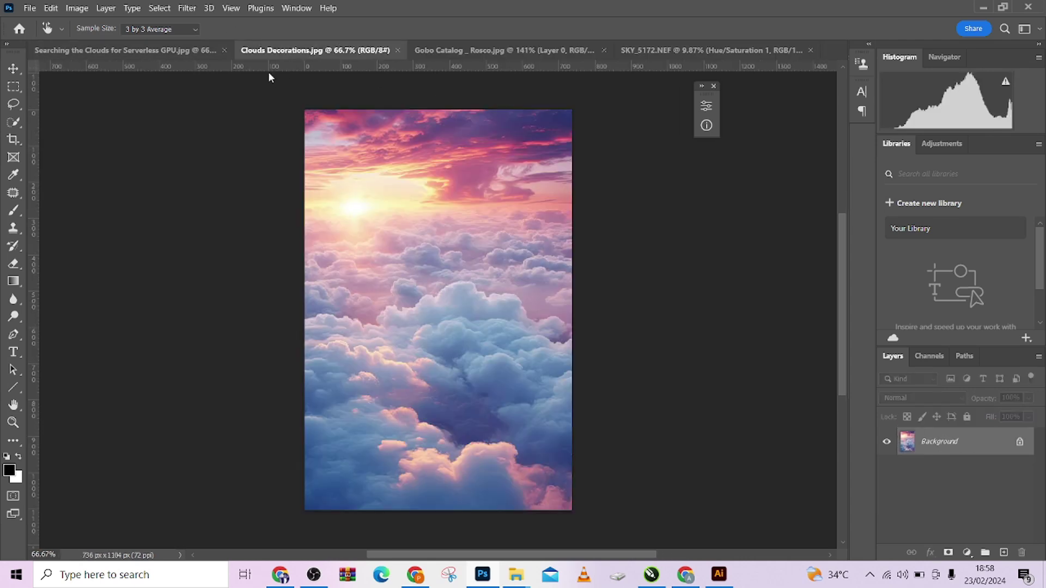
left_click(14, 68)
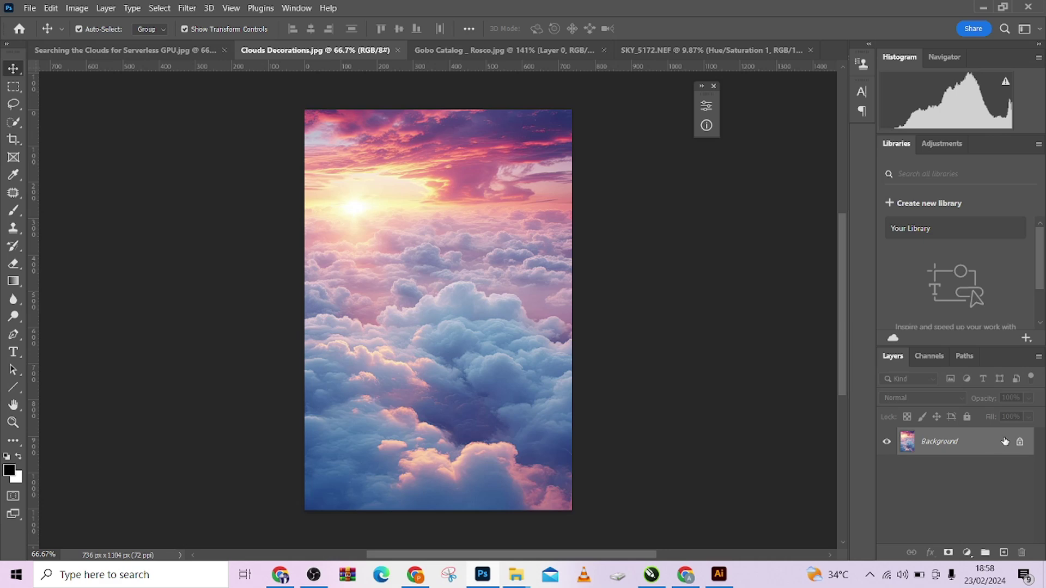
left_click(1021, 443)
mouse_move(454, 364)
left_mouse_down()
mouse_move(727, 36)
mouse_move(447, 368)
left_mouse_up()
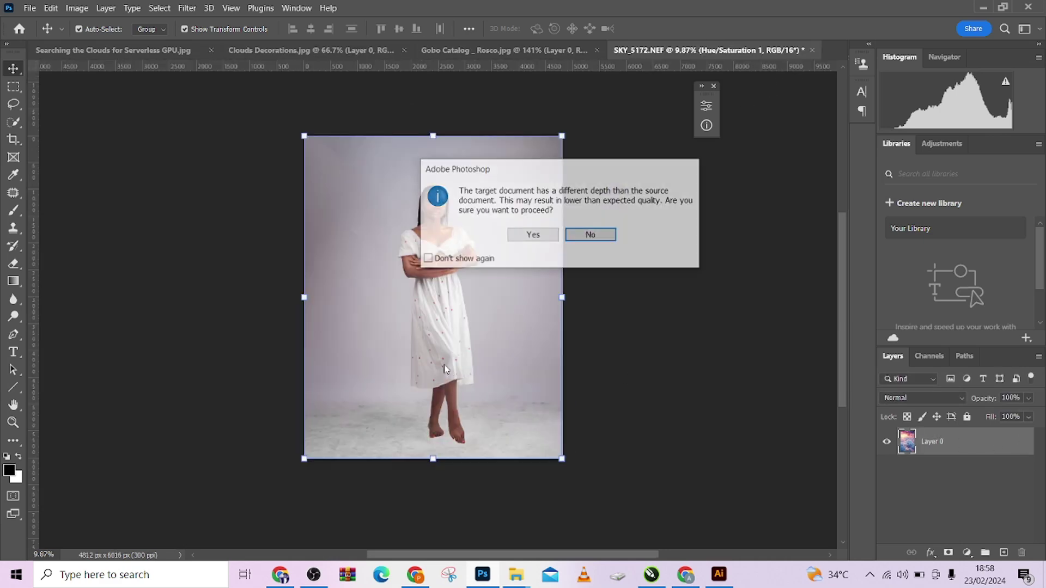
left_click(479, 260)
left_click(542, 235)
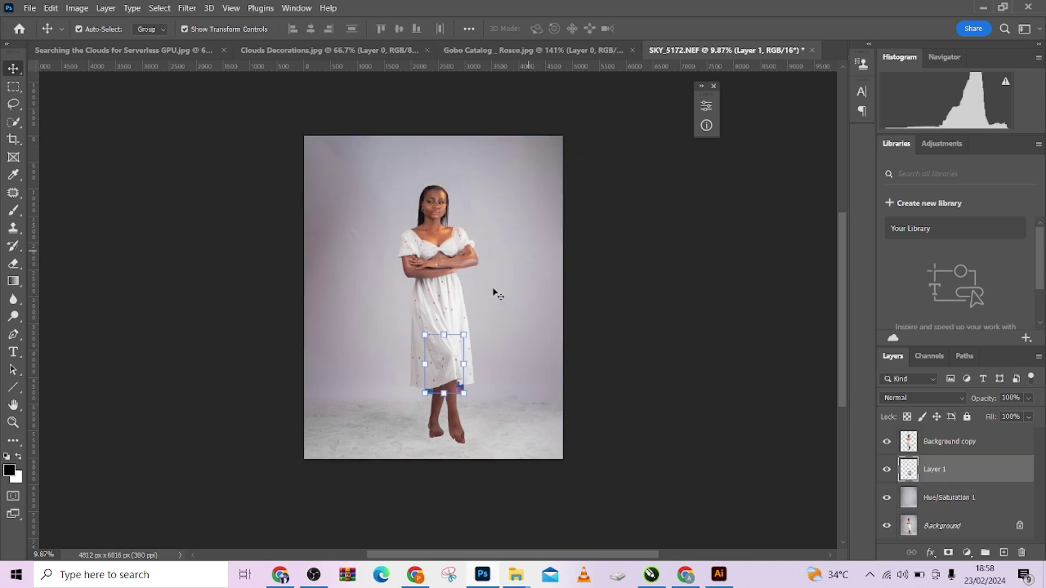
- Enlarge the clouds image, move it up behind the woman and stretch it to the full canvas width, 653.80%
left_click_drag(488, 304, 551, 251)
left_click_drag(474, 335, 463, 227)
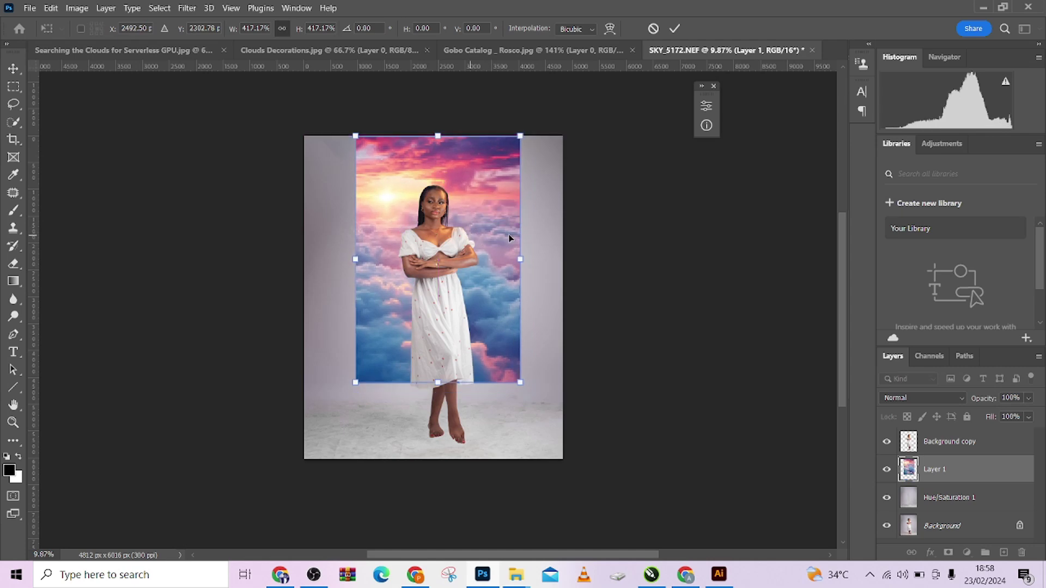
left_click_drag(522, 383, 547, 337)
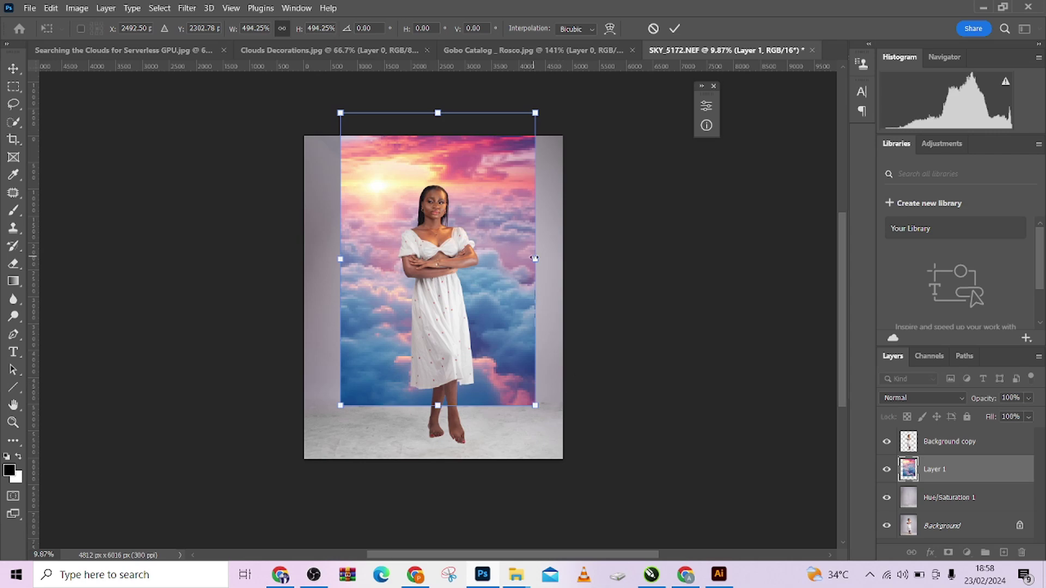
left_click_drag(535, 259, 562, 259)
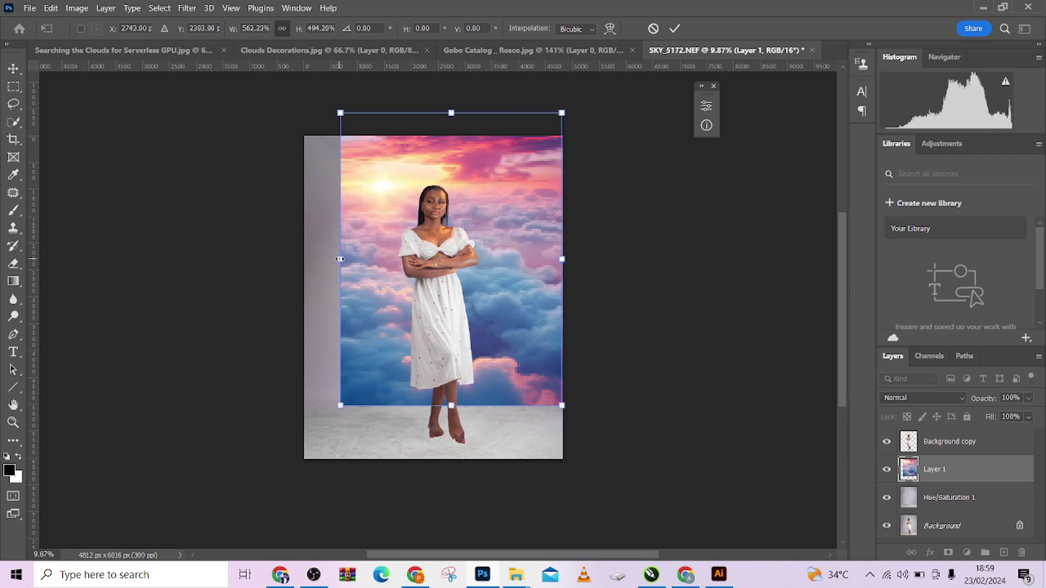
left_click_drag(340, 259, 304, 259)
- Stretch the clouds image vertically to 834.06% so it reaches the photo's lower edge and covers the whole canvas, and apply the transform
mouse_move(432, 112)
left_mouse_down()
mouse_move(435, 51)
mouse_move(431, 102)
left_mouse_up()
left_click_drag(462, 348, 484, 192)
scroll(545, 228, "down", 2)
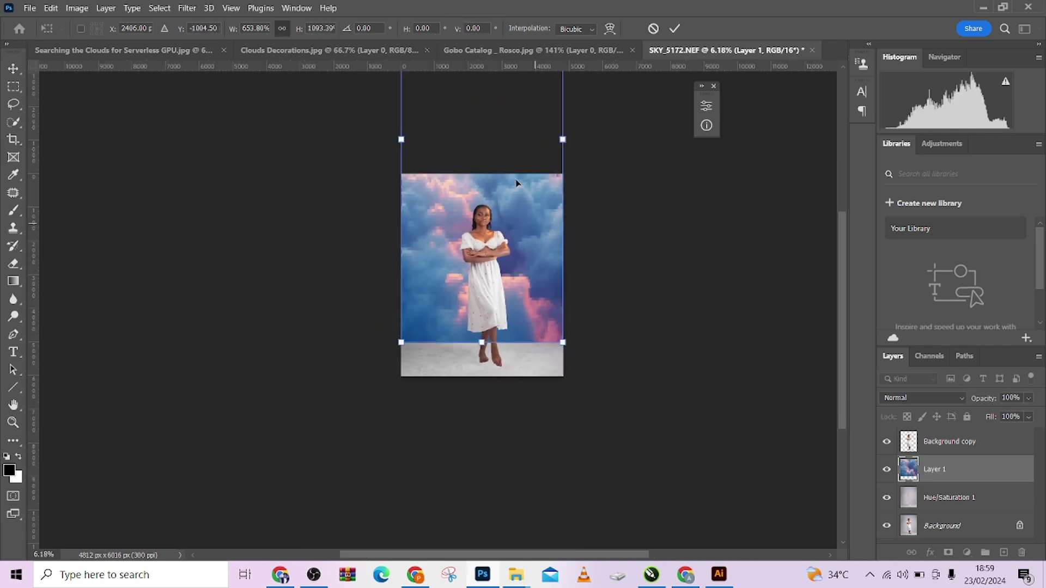
key("alt+space")
left_click(508, 261)
left_click_drag(517, 164, 497, 326)
left_click_drag(466, 97, 466, 208)
left_click_drag(453, 391, 461, 424)
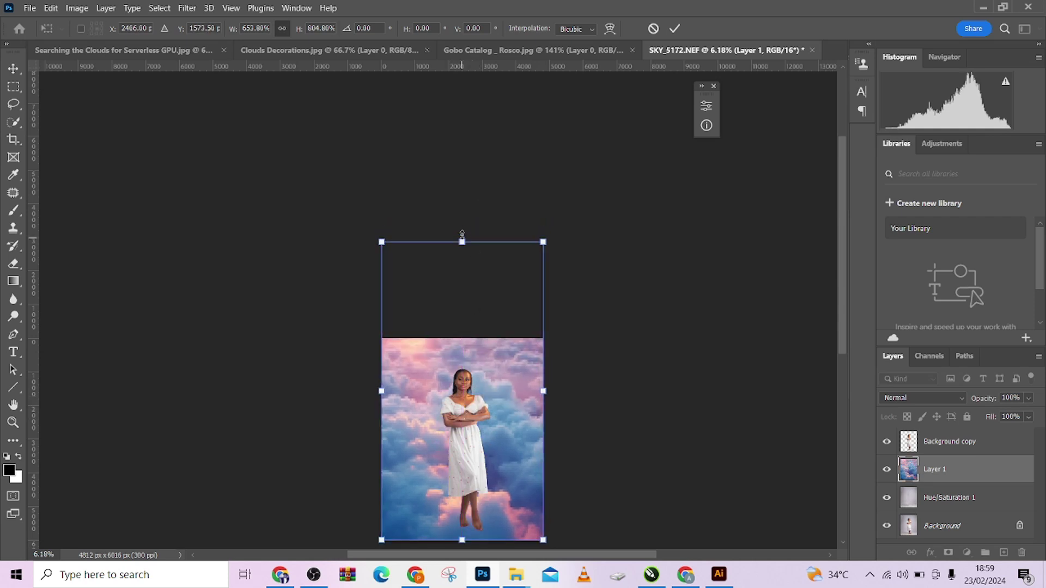
left_click_drag(462, 234, 462, 231)
left_click(674, 28)
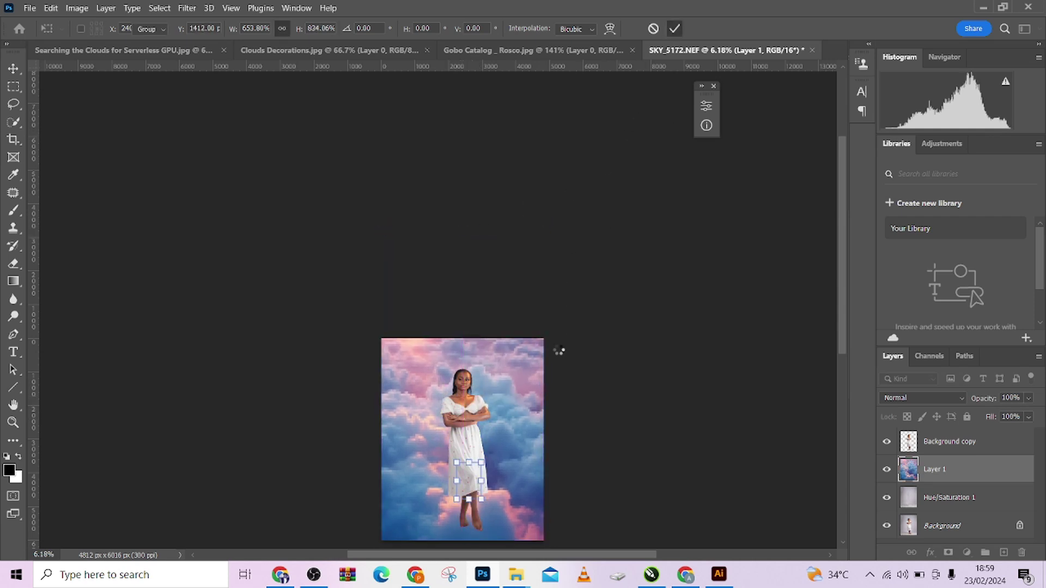
- Set the clouds layer's blend mode to Overlay and its opacity to 55%
left_click_drag(505, 437, 510, 336)
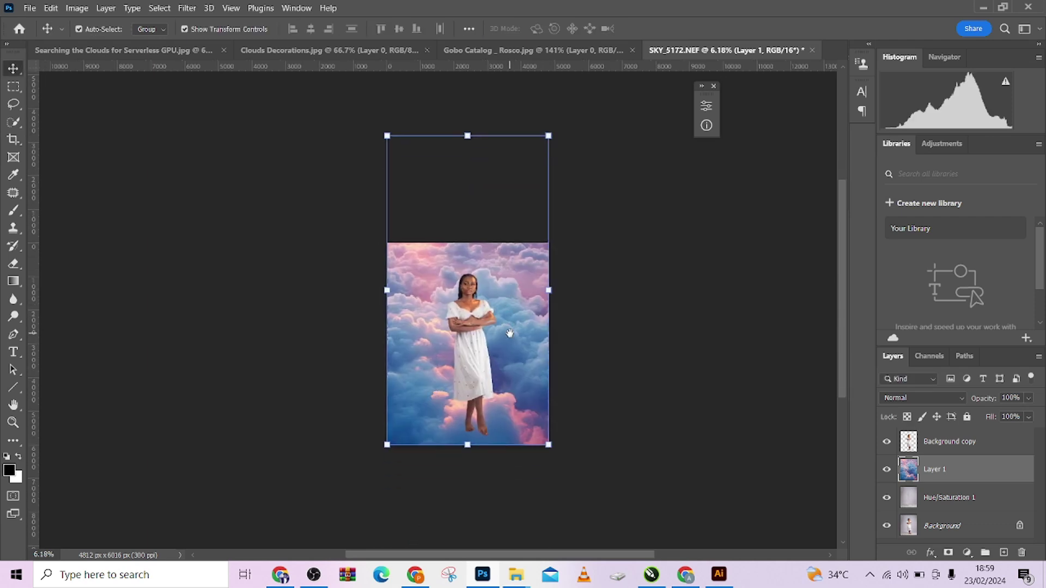
left_click(912, 400)
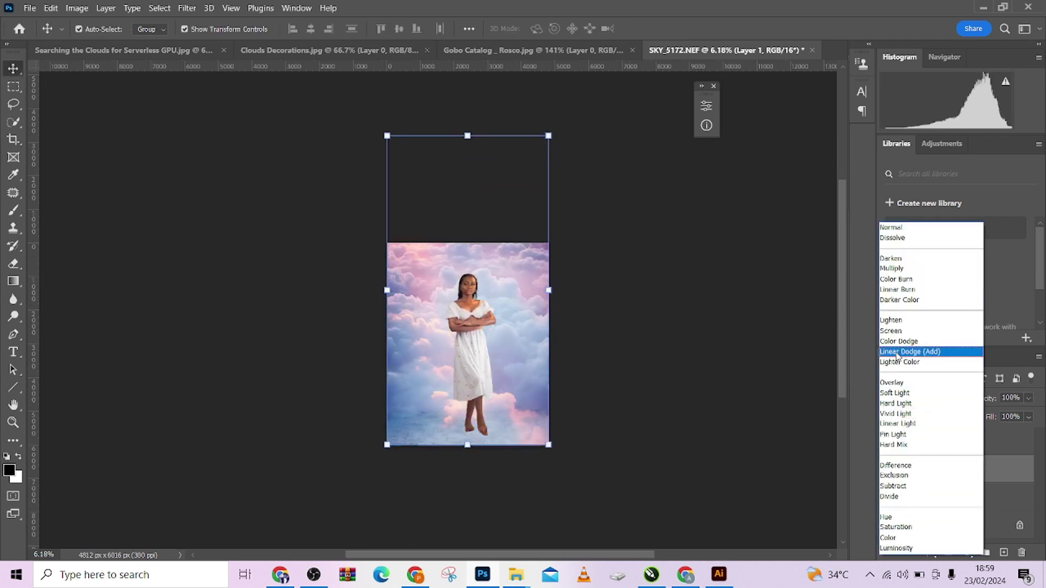
left_click(900, 384)
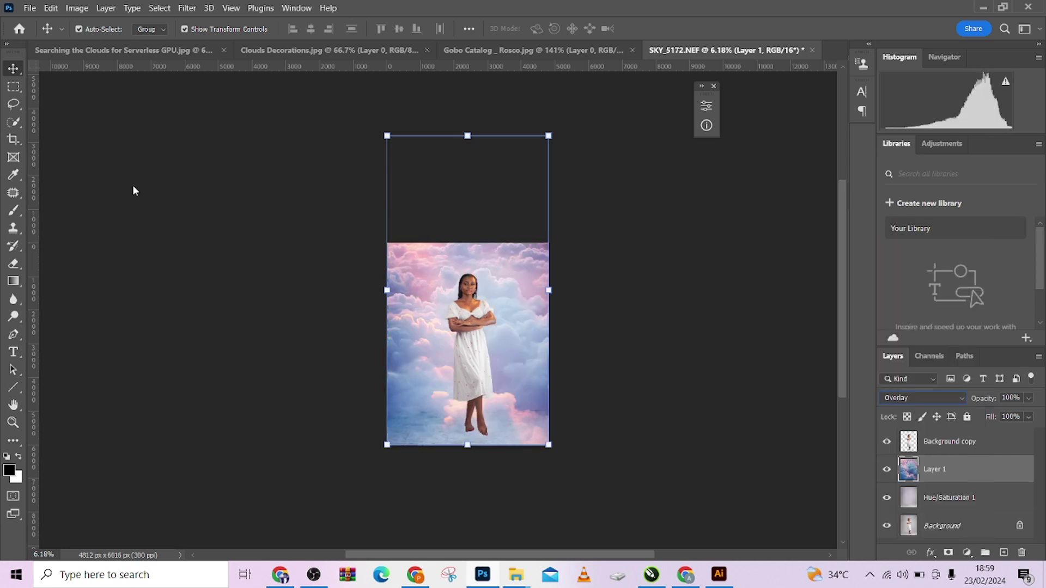
left_click(14, 87)
left_click(11, 90)
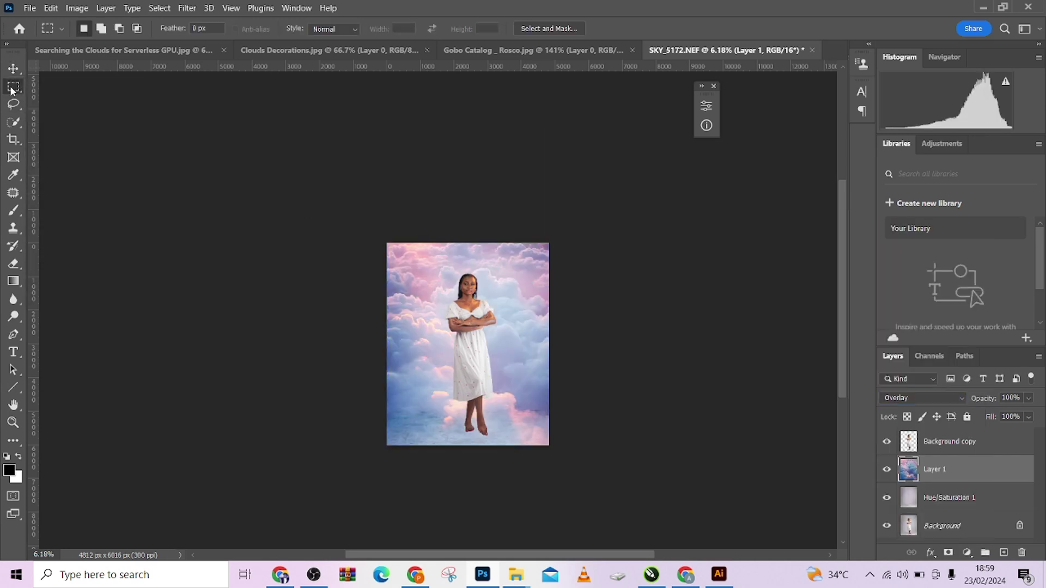
scroll(464, 345, "up", 3)
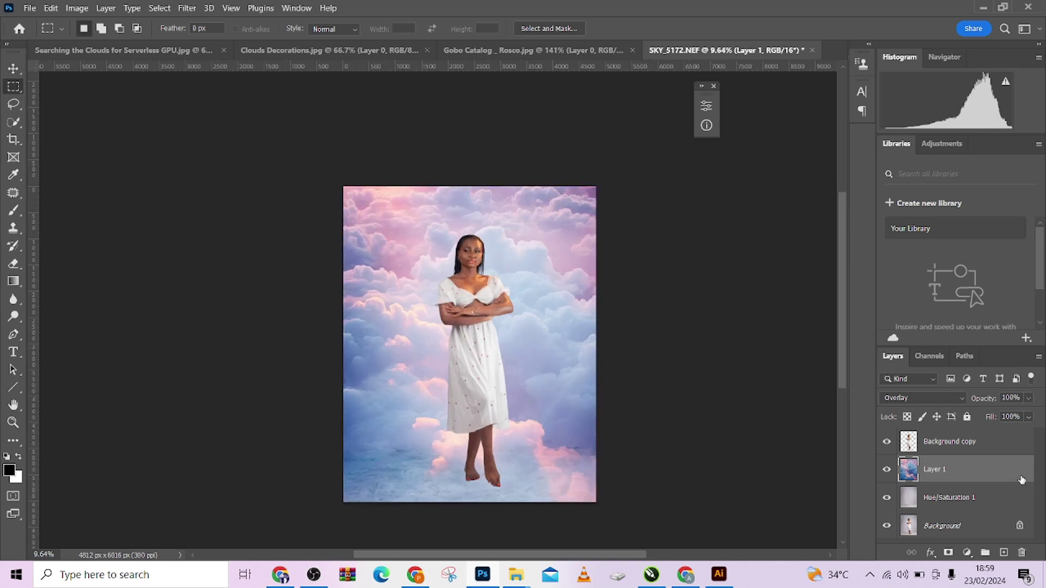
left_click_drag(1029, 400, 1008, 415)
- Apply a Gaussian Blur with a radius of 52.4 pixels to the clouds layer
left_click(187, 8)
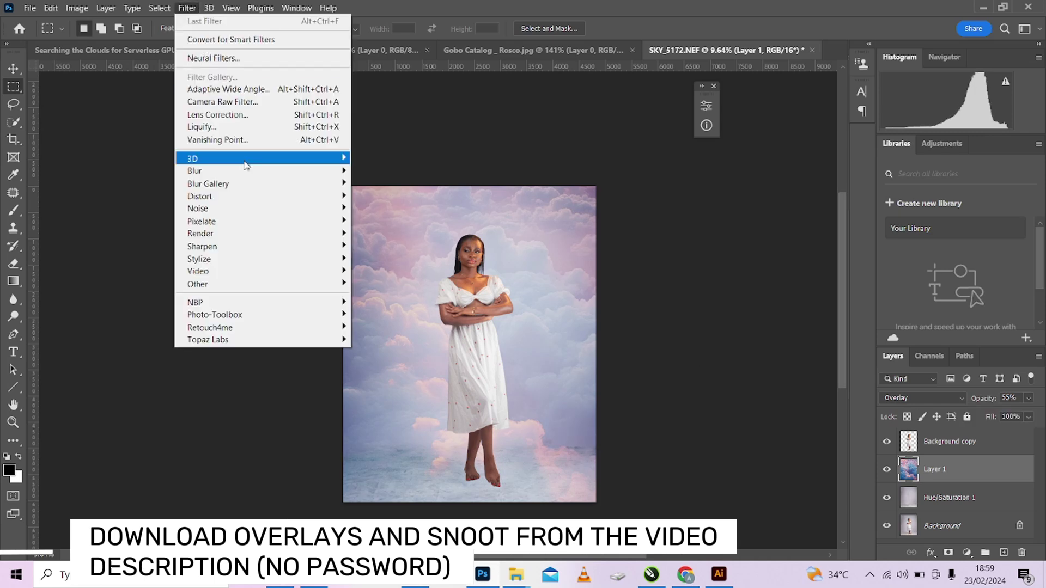
mouse_move(278, 170)
left_click(396, 222)
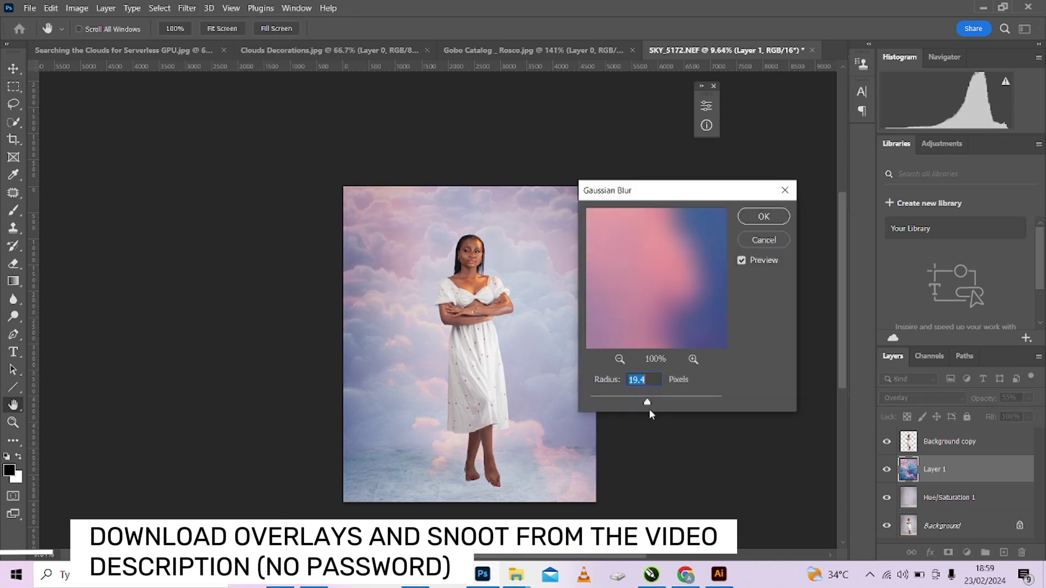
left_click_drag(659, 405, 664, 403)
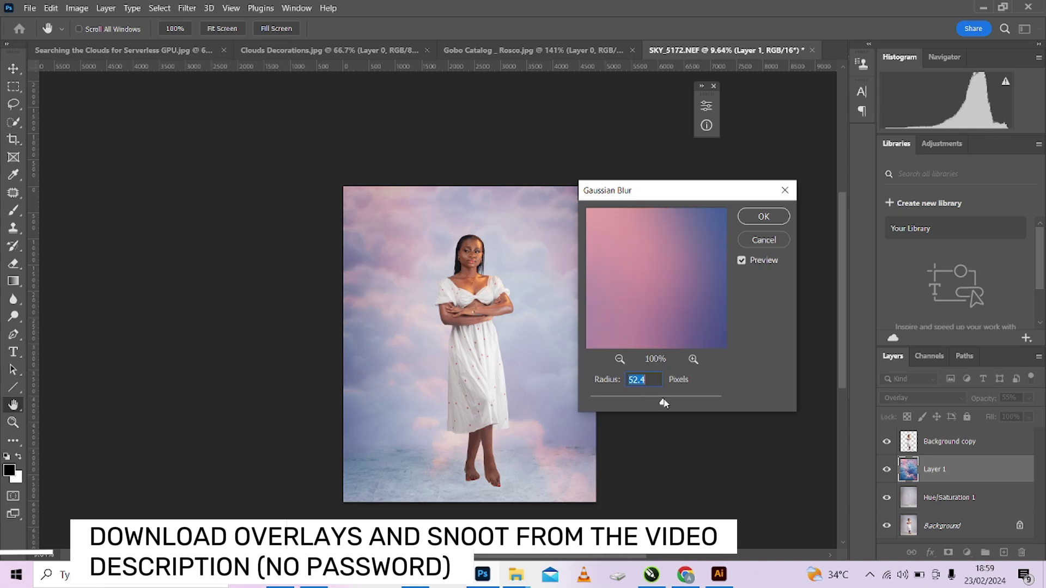
left_click(776, 217)
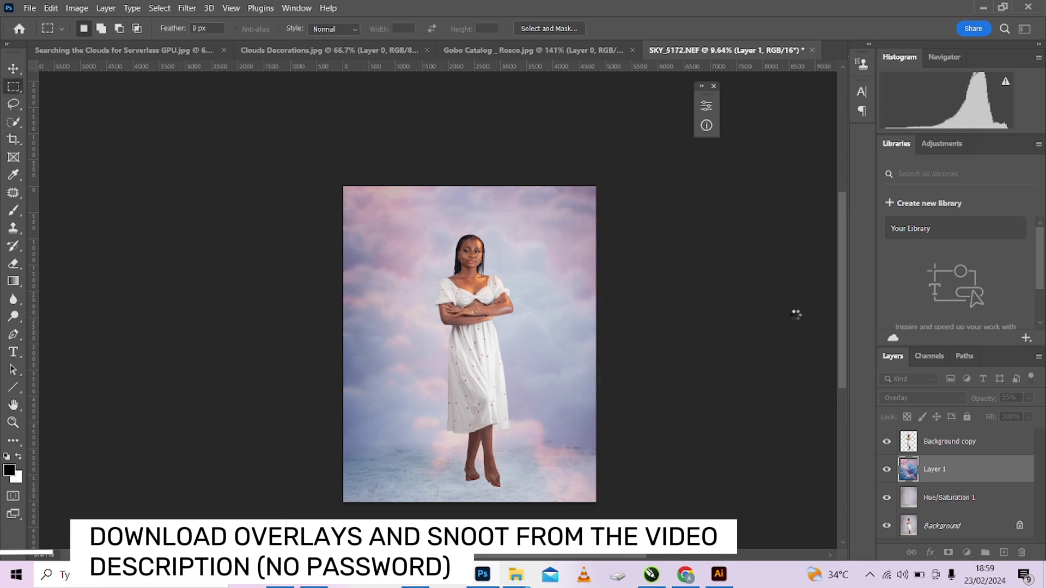
- Desaturate the clouds layer with Hue/Saturation at saturation -100, and raise its opacity to 100%
key("ctrl+u")
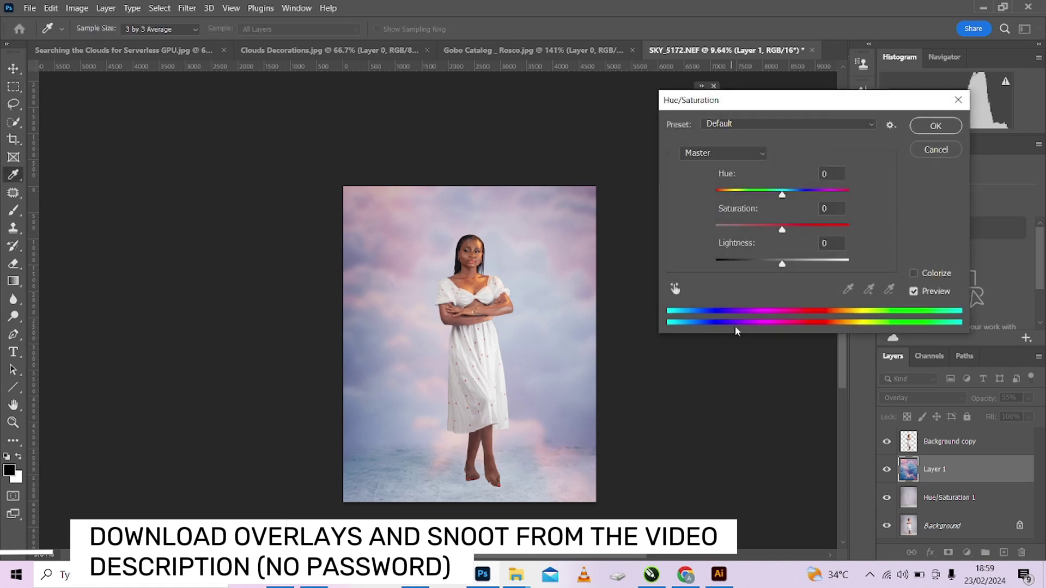
left_click_drag(756, 228, 682, 225)
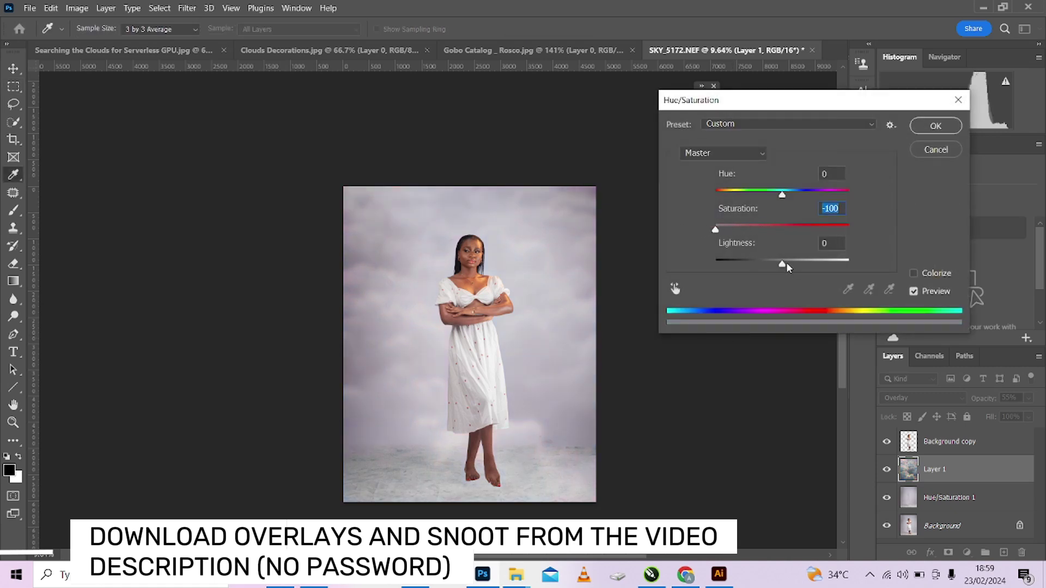
mouse_move(786, 263)
left_mouse_down()
mouse_move(795, 266)
mouse_move(780, 265)
left_mouse_up()
left_click(936, 126)
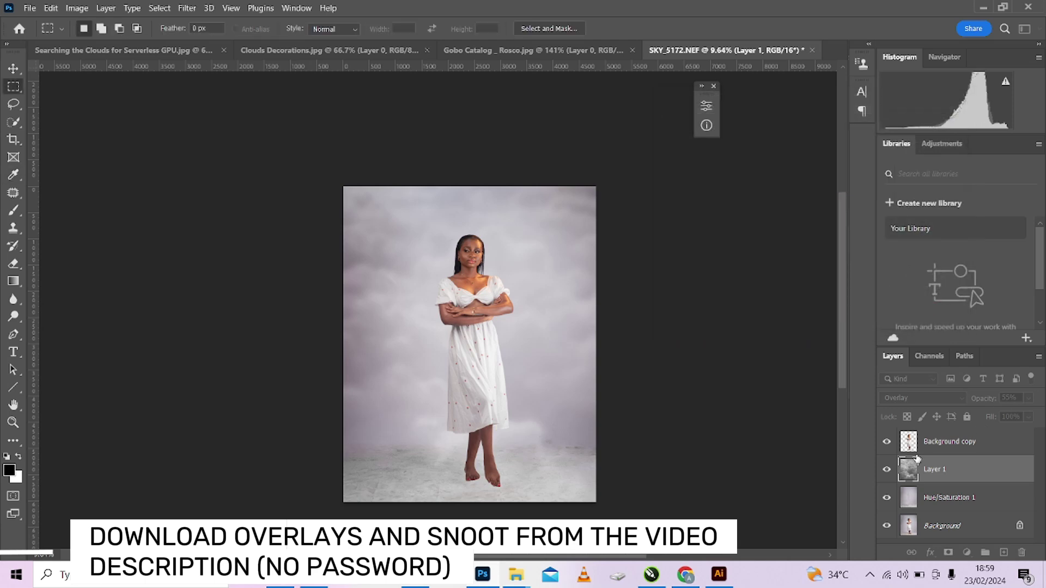
left_click_drag(979, 403, 1030, 400)
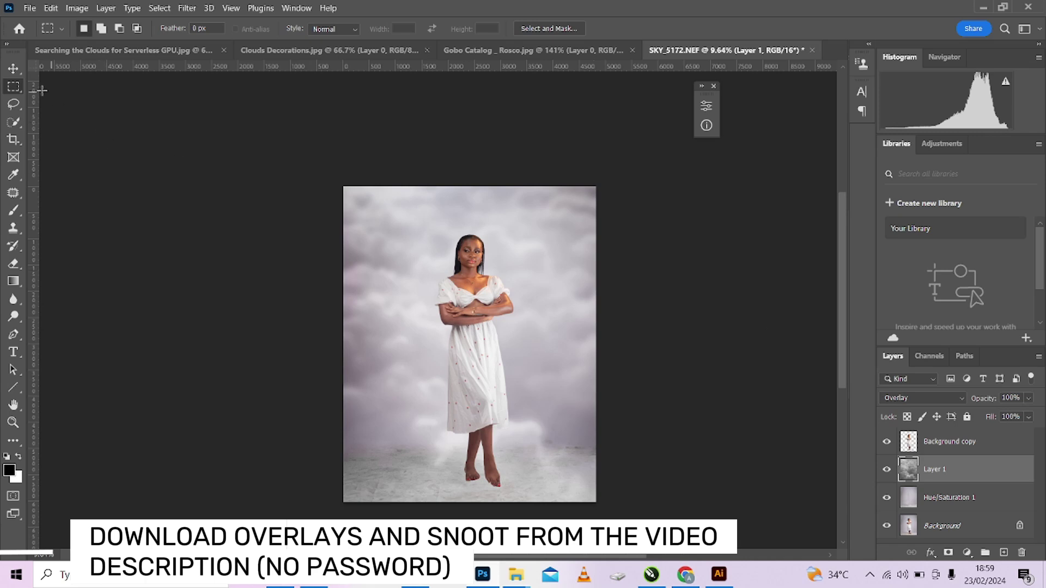
- Move the clouds layer slightly upward and enlarge it so it extends just past both side edges of the photo
key("v")
left_click_drag(466, 376, 465, 366)
key("ctrl+z")
left_click(934, 469)
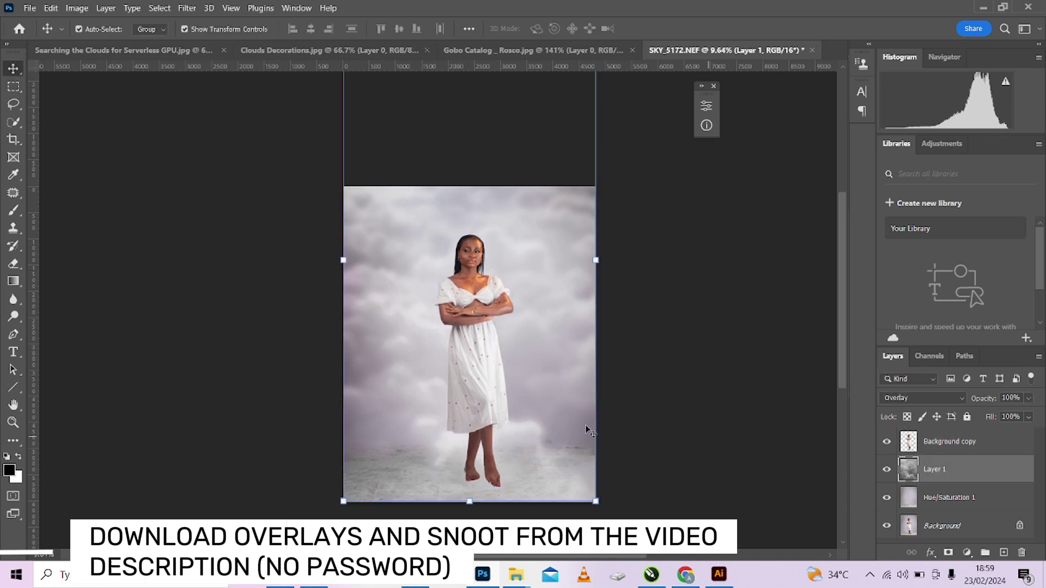
left_click_drag(520, 446, 521, 431)
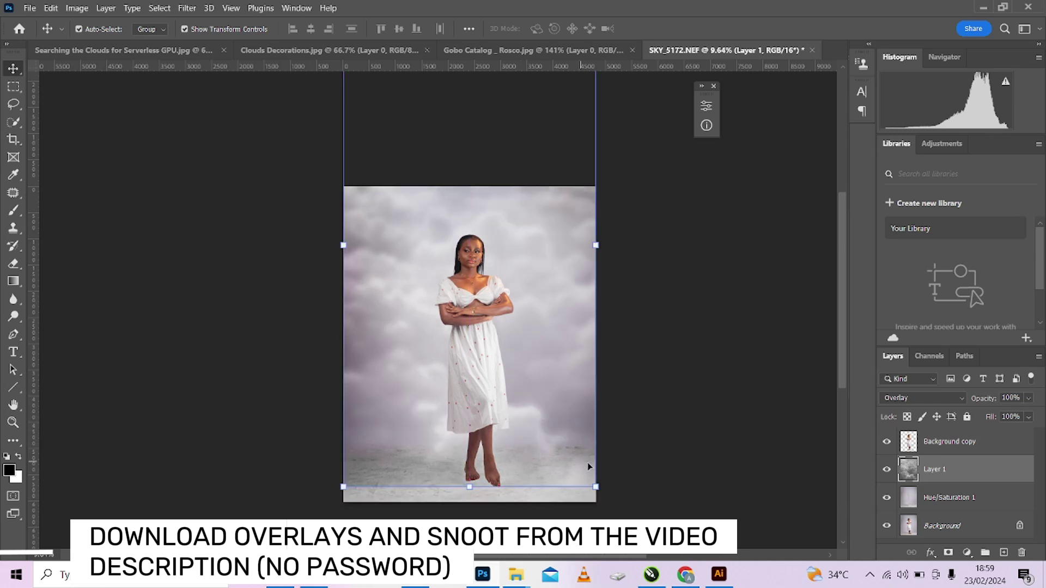
left_click_drag(596, 486, 603, 500)
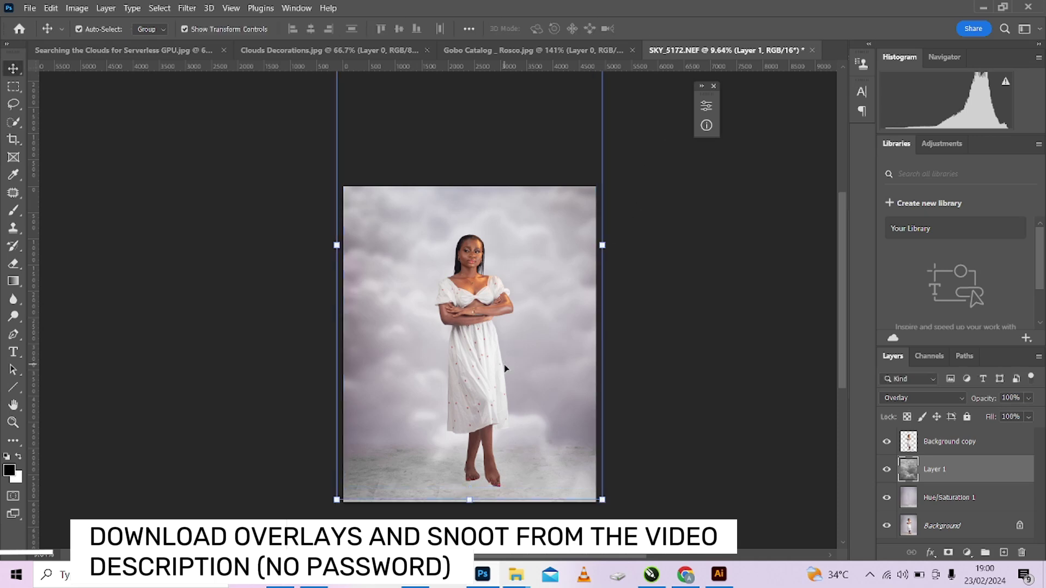
- Move the woman's cutout slightly down and to the left, and compare the backdrop with and without the Hue/Saturation layer
left_click_drag(502, 372, 496, 383)
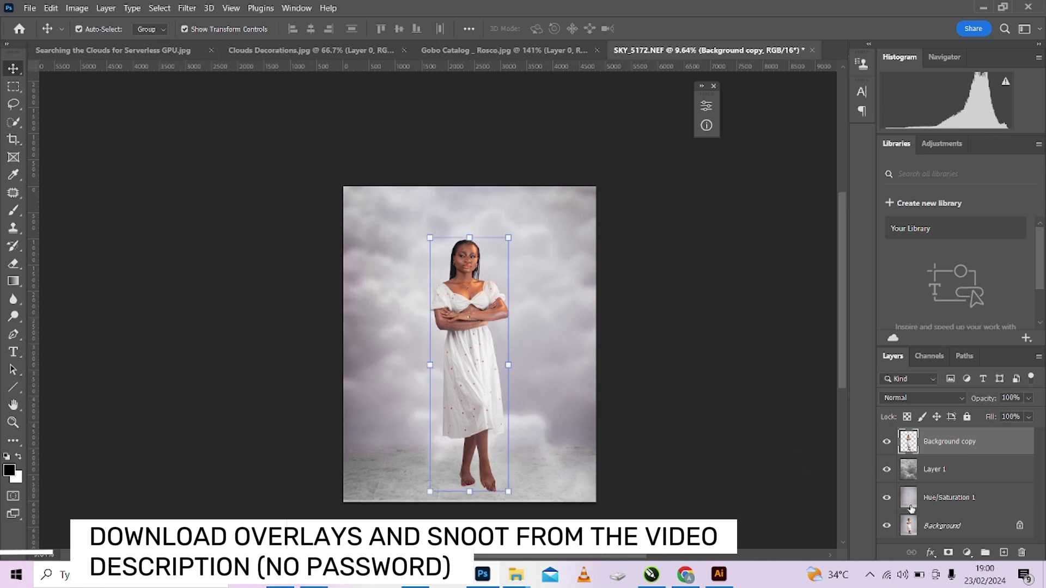
left_click(887, 499)
left_click(887, 498)
- Bring the gobo window image into the portrait document above the clouds layer, scale it to about 1514%, and center it behind the woman
left_click(968, 477)
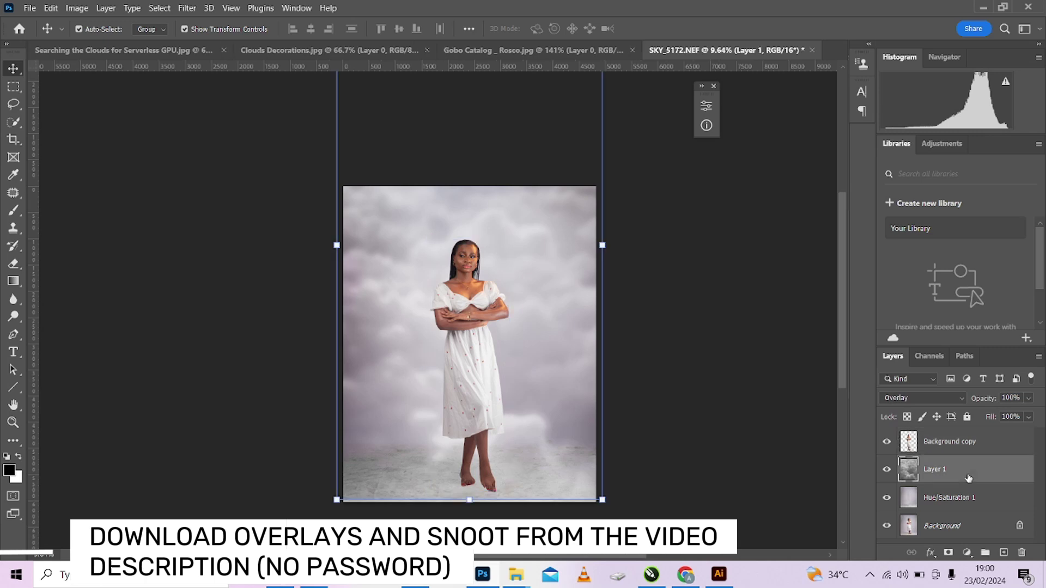
left_click(490, 49)
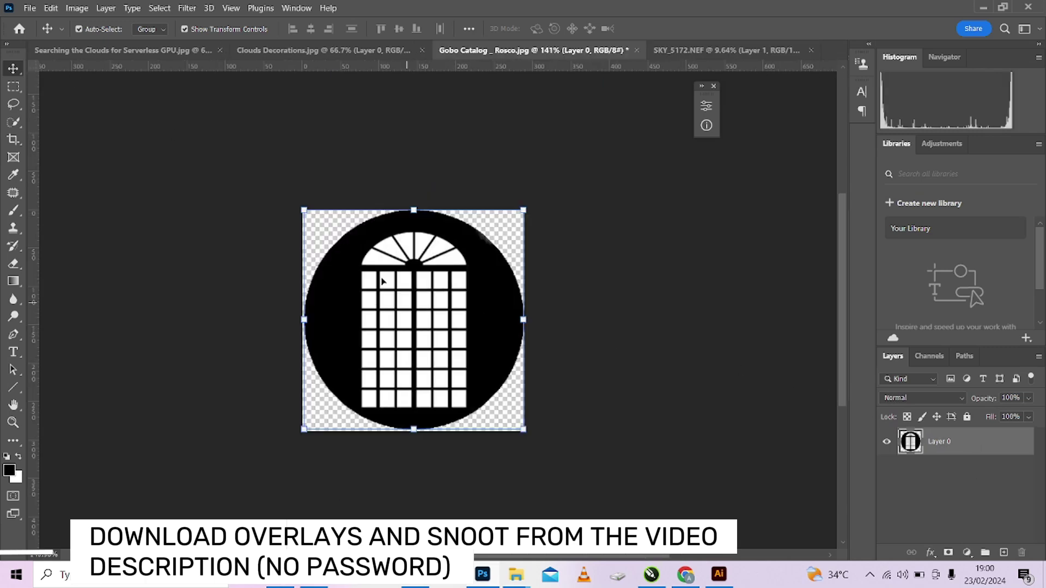
left_click_drag(434, 315, 551, 272)
left_click_drag(478, 350, 504, 280)
left_click_drag(550, 203, 621, 211)
left_click_drag(535, 293, 538, 298)
left_click(674, 28)
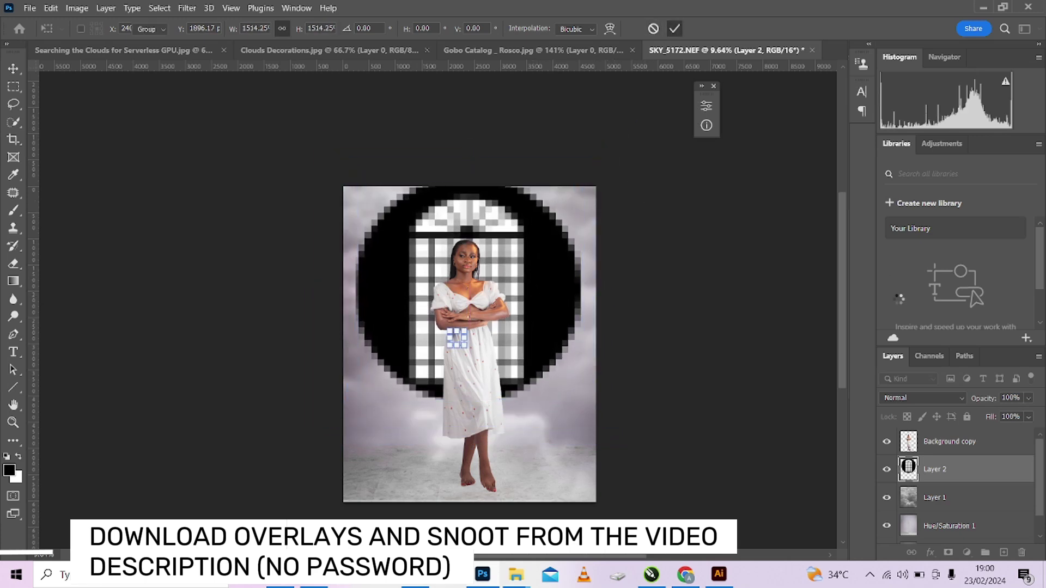
- Set the gobo layer's blend mode to Screen and add a layer mask to it
left_click(914, 401)
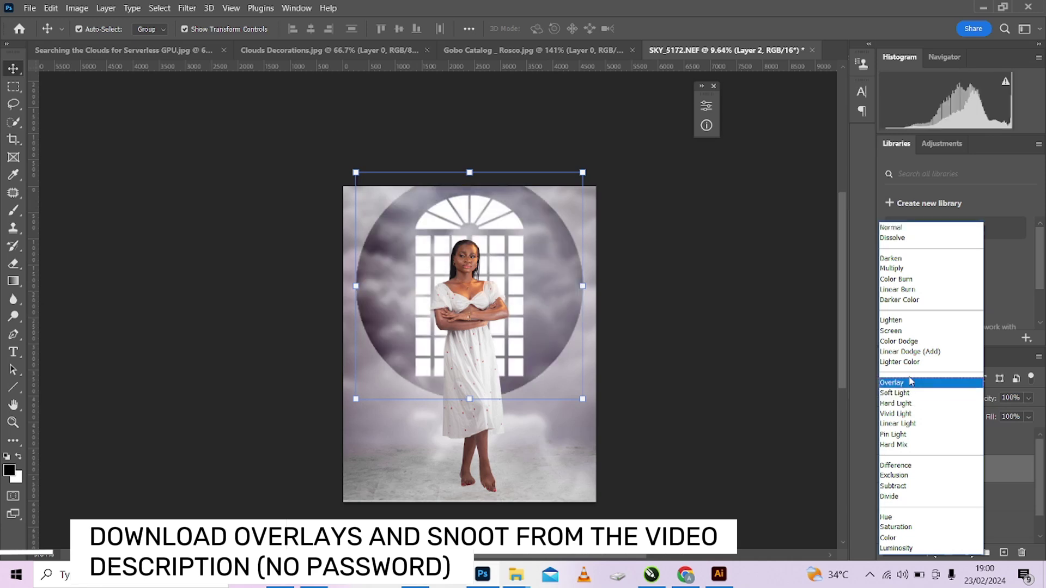
left_click(908, 331)
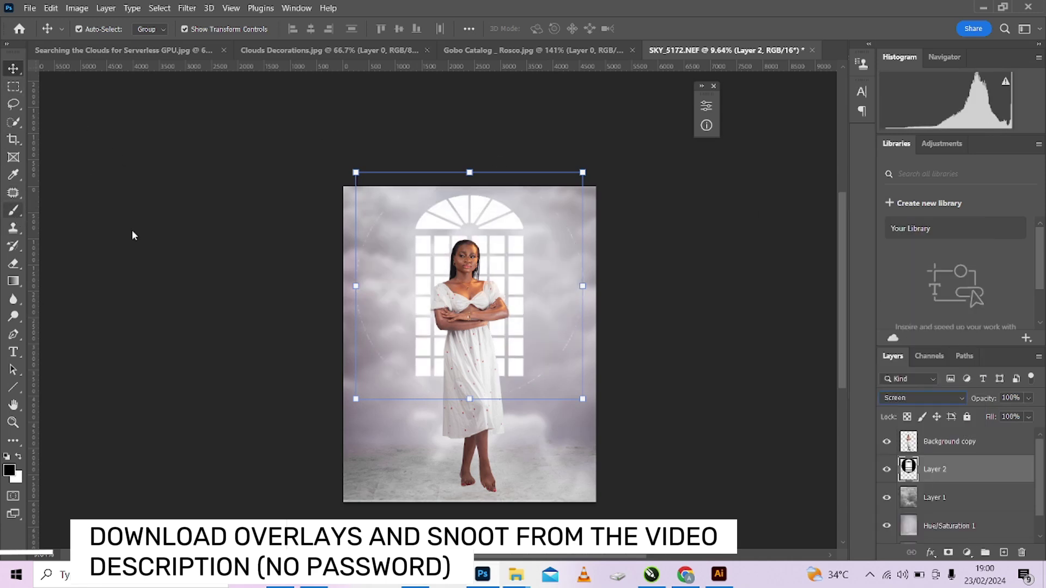
left_click(14, 210)
left_click(949, 552)
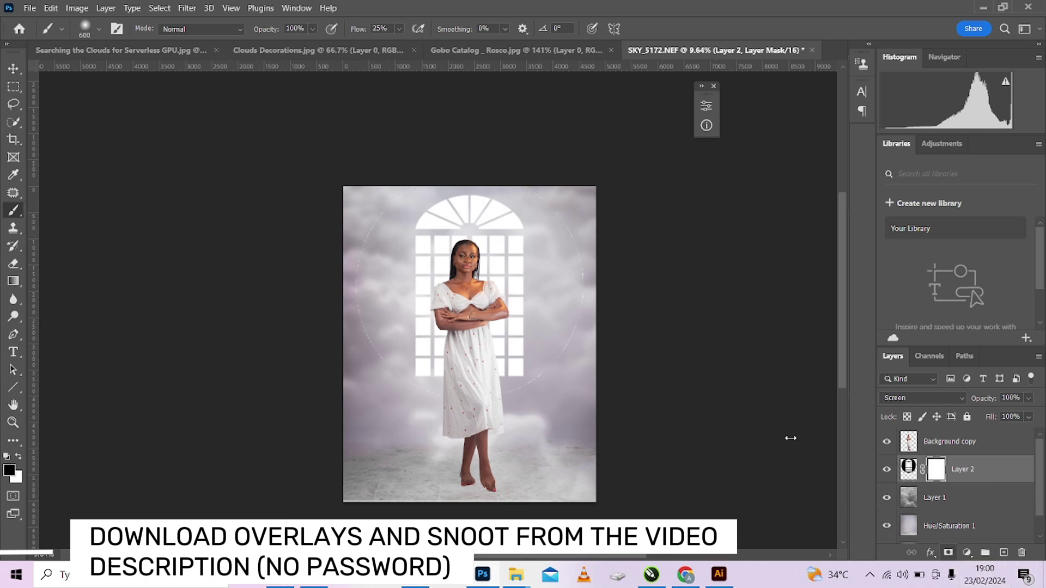
- Raise the brush flow and paint black on the gobo layer's mask to hide the faint circular outline around the window
key("x")
key("x")
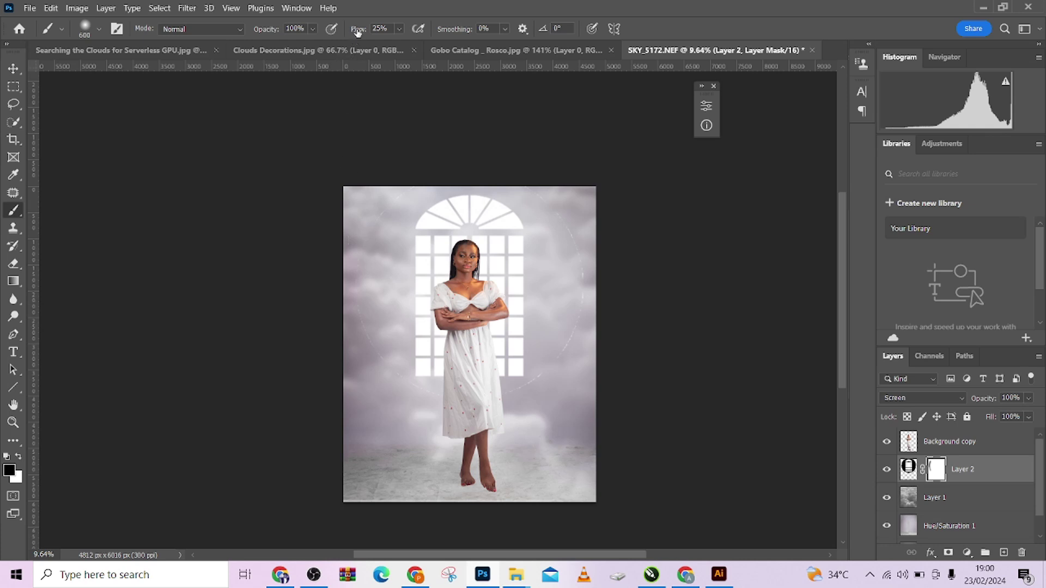
left_click_drag(357, 32, 458, 42)
mouse_move(535, 386)
left_mouse_down()
mouse_move(576, 340)
mouse_move(575, 263)
mouse_move(582, 302)
left_mouse_up()
mouse_move(527, 402)
left_mouse_down()
mouse_move(536, 392)
mouse_move(496, 407)
left_mouse_up()
left_click_drag(413, 397, 508, 409)
left_click(13, 68)
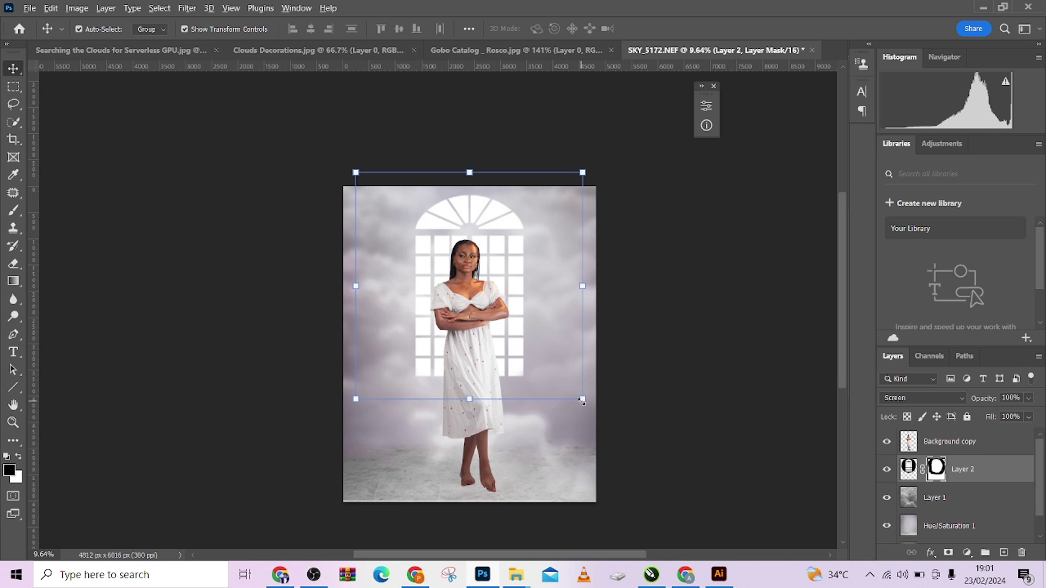
left_click_drag(582, 401, 599, 416)
left_click_drag(551, 380, 545, 408)
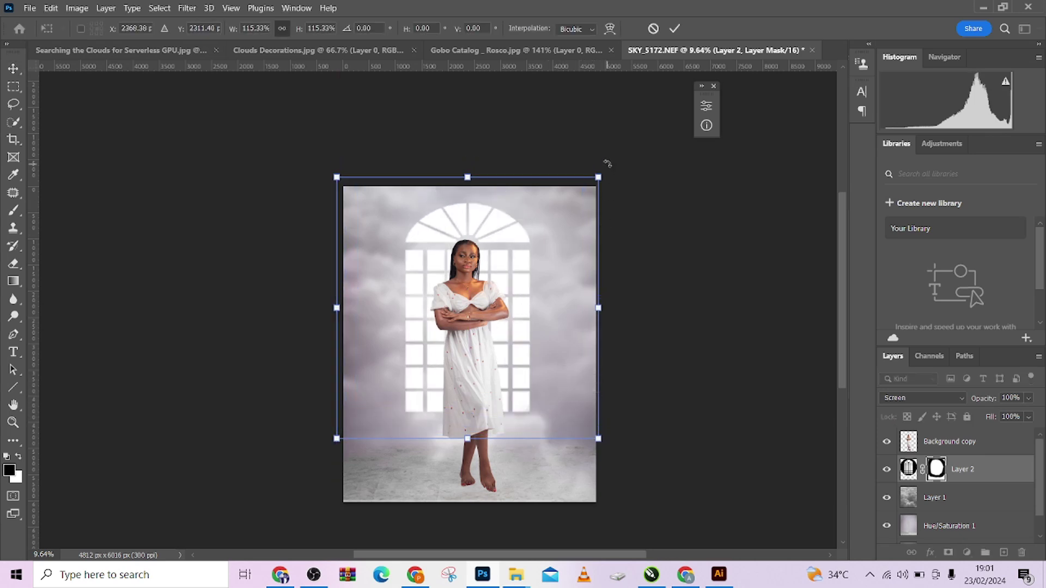
left_click_drag(601, 176, 604, 169)
left_click_drag(571, 254, 573, 256)
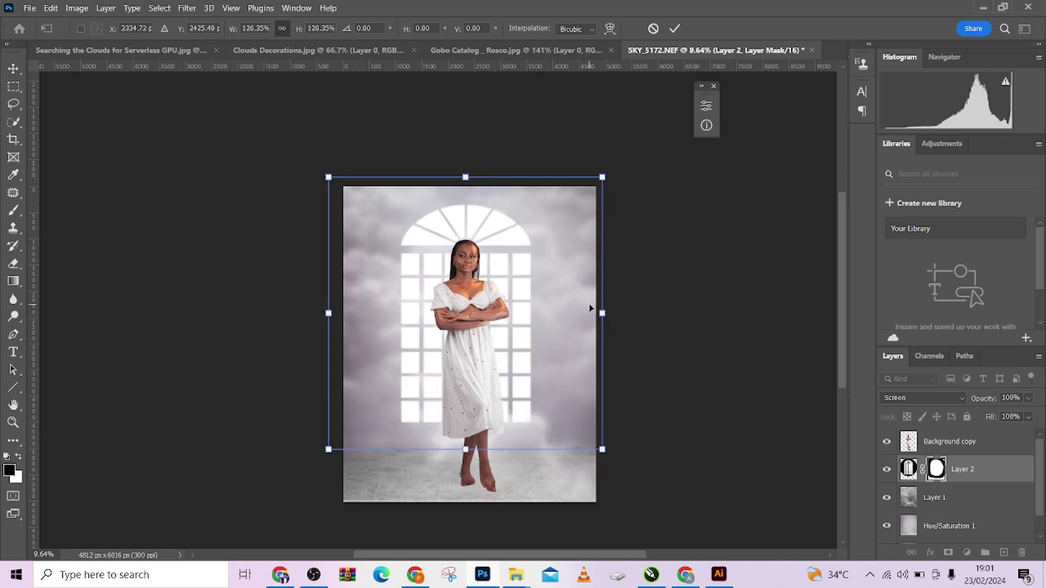
left_click_drag(589, 308, 592, 303)
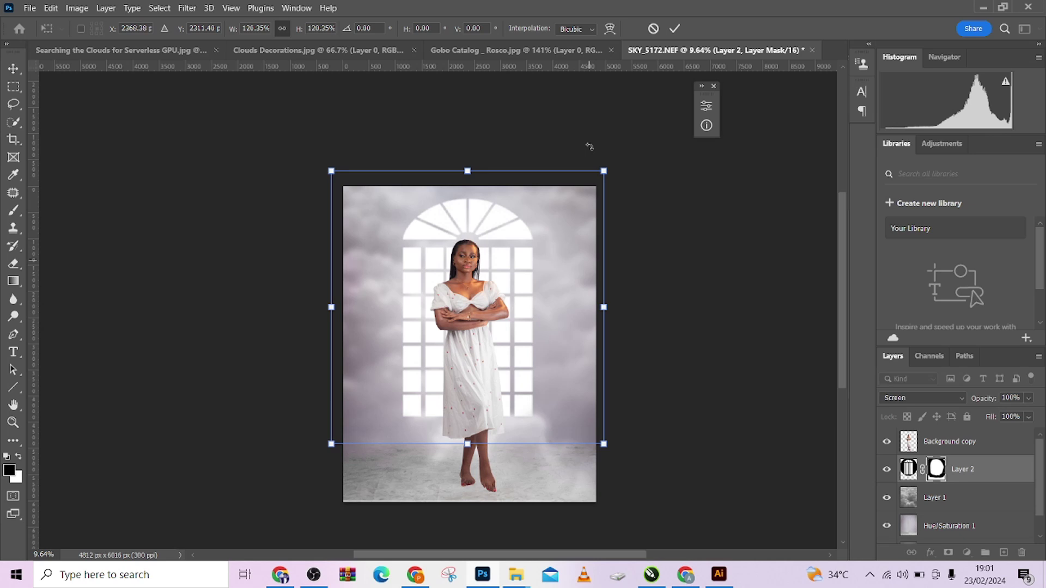
left_click(653, 28)
- Nudge the gobo window slightly upward and add a Solid Color fill layer in blue #406bd8 above it
left_click_drag(528, 254, 522, 254)
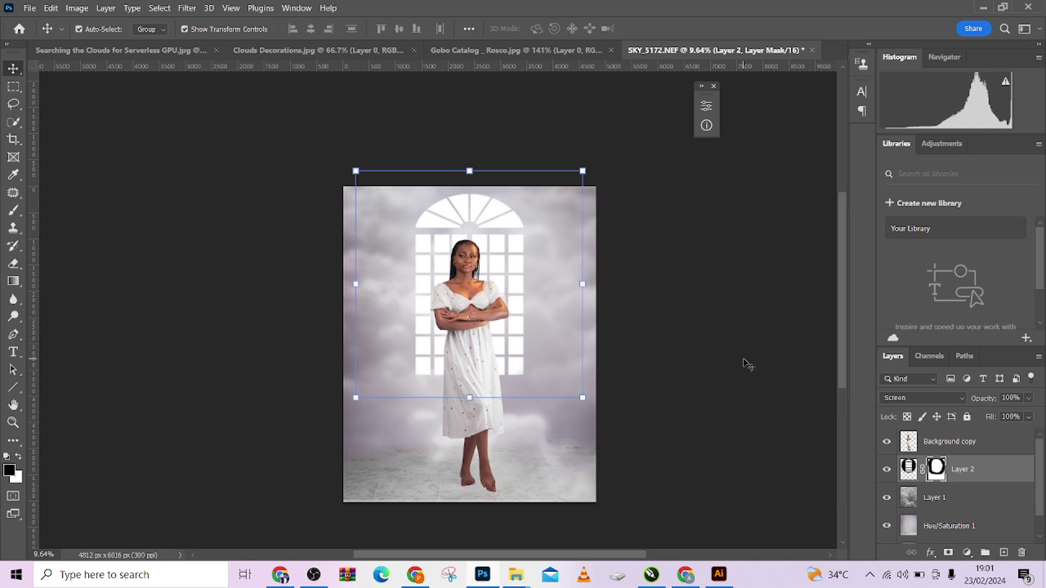
left_click(966, 552)
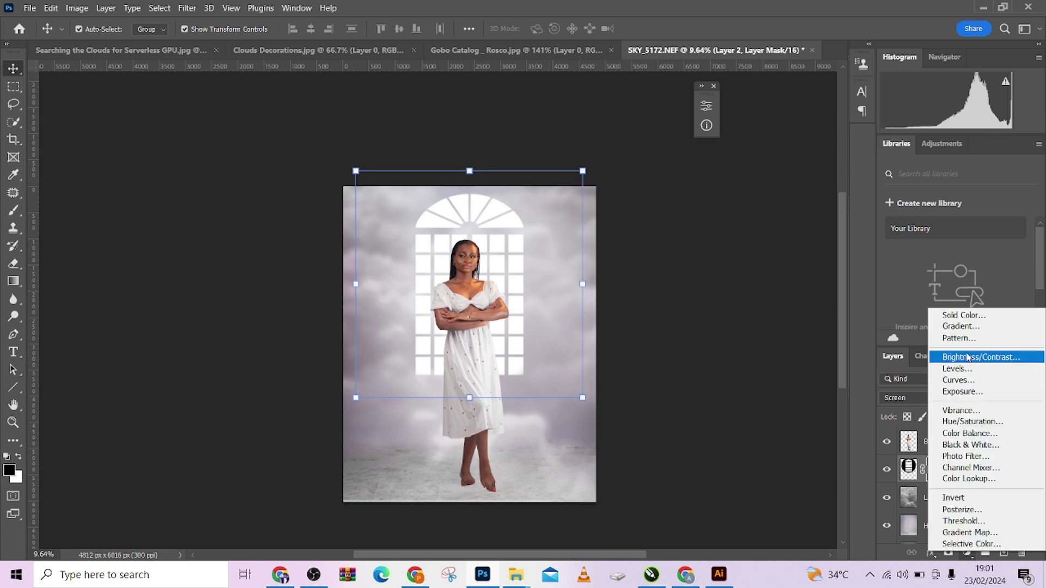
left_click(951, 316)
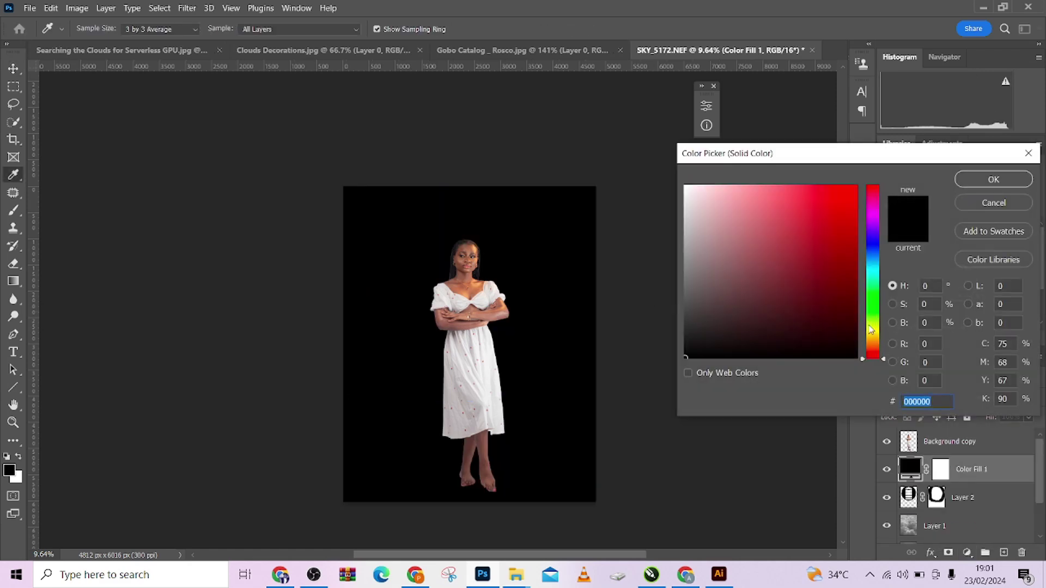
left_click_drag(870, 329, 807, 211)
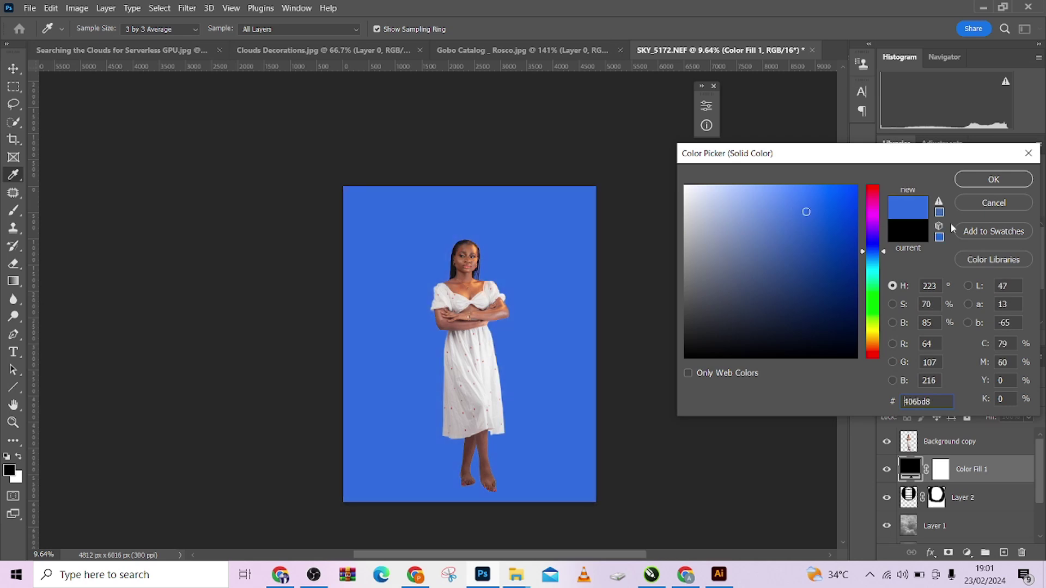
left_click(992, 181)
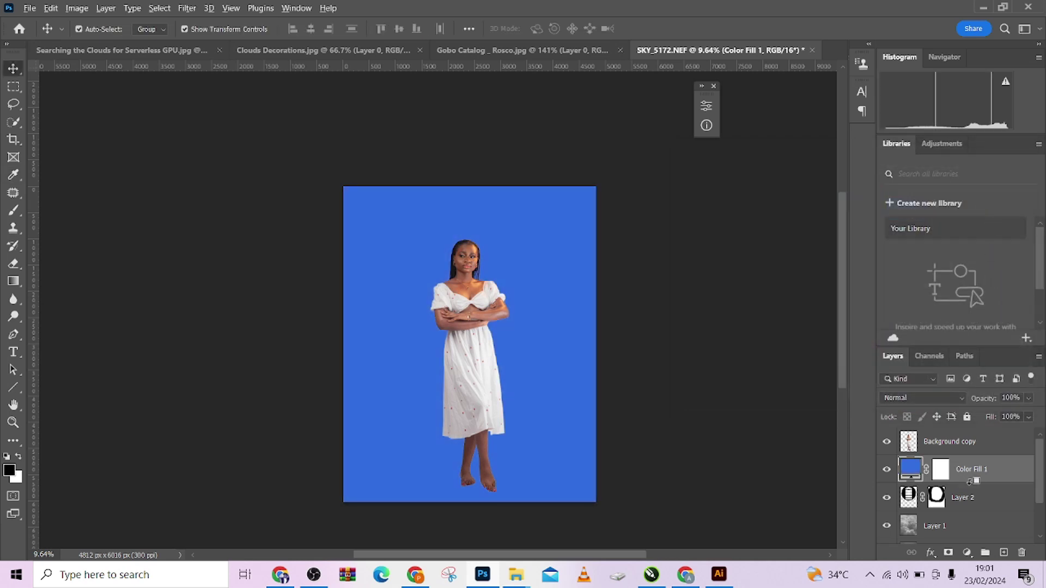
- Clip the blue fill layer to the gobo layer and set its blend mode to Linear Burn
key("ctrl+alt+g")
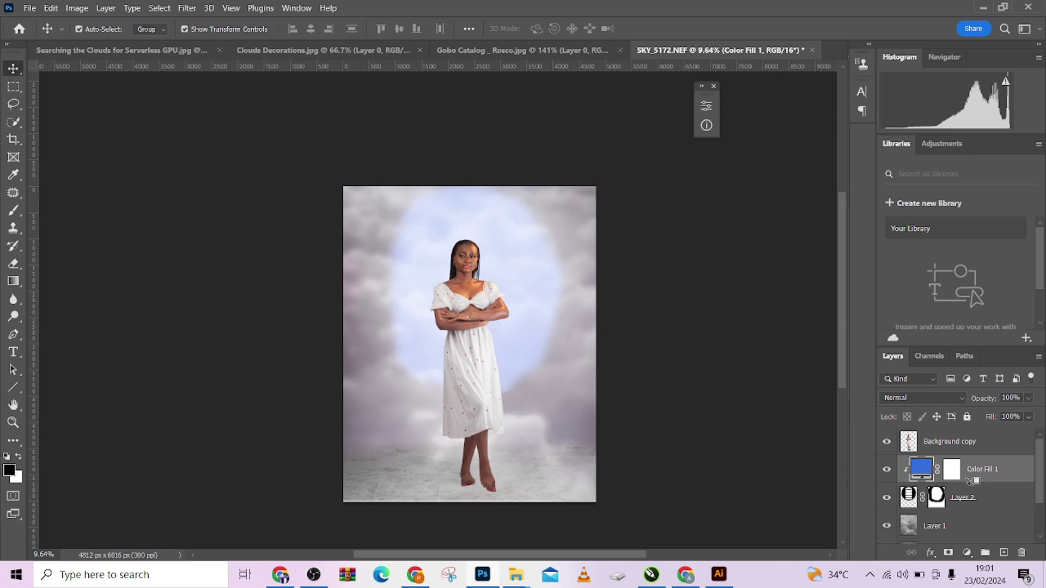
left_click(925, 398)
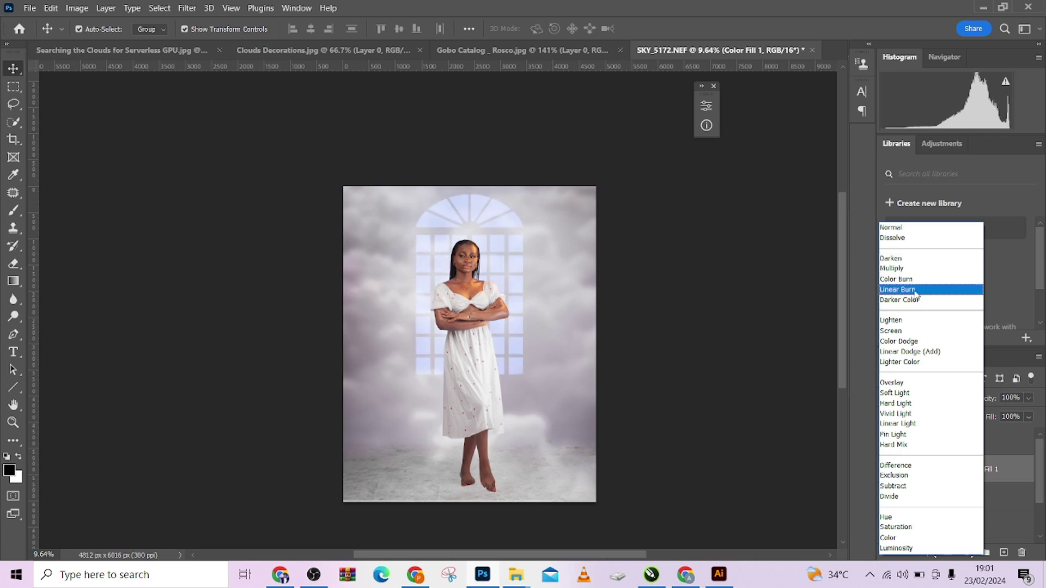
left_click(916, 290)
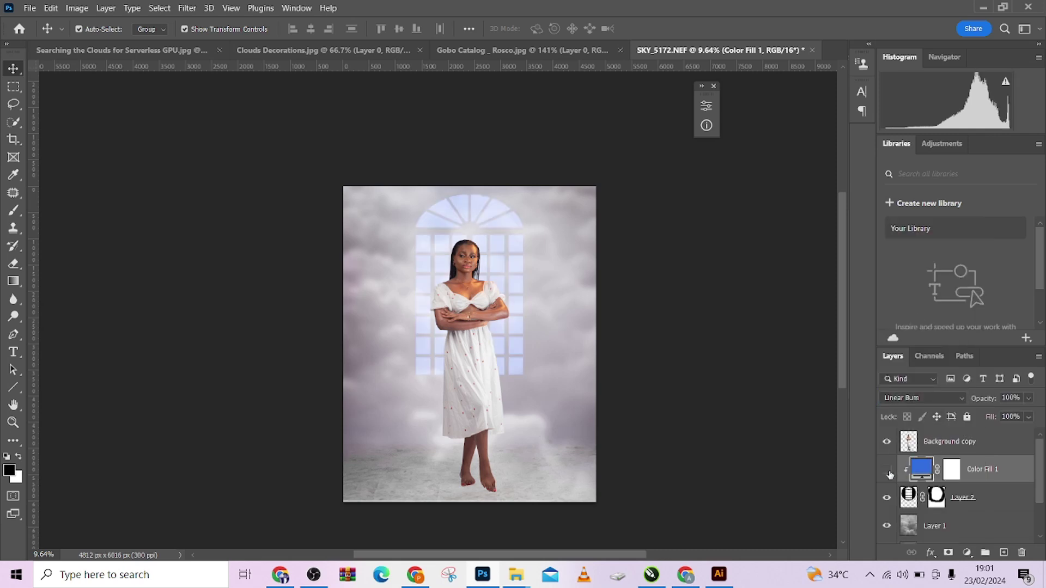
double_click(922, 473)
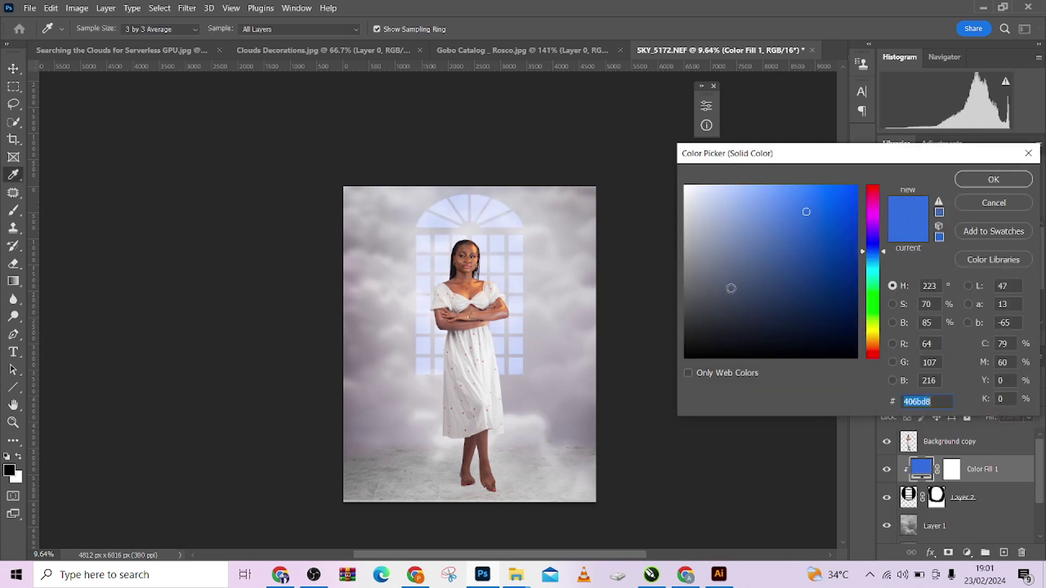
mouse_move(762, 273)
left_mouse_down()
mouse_move(793, 329)
mouse_move(759, 214)
mouse_move(788, 202)
left_mouse_up()
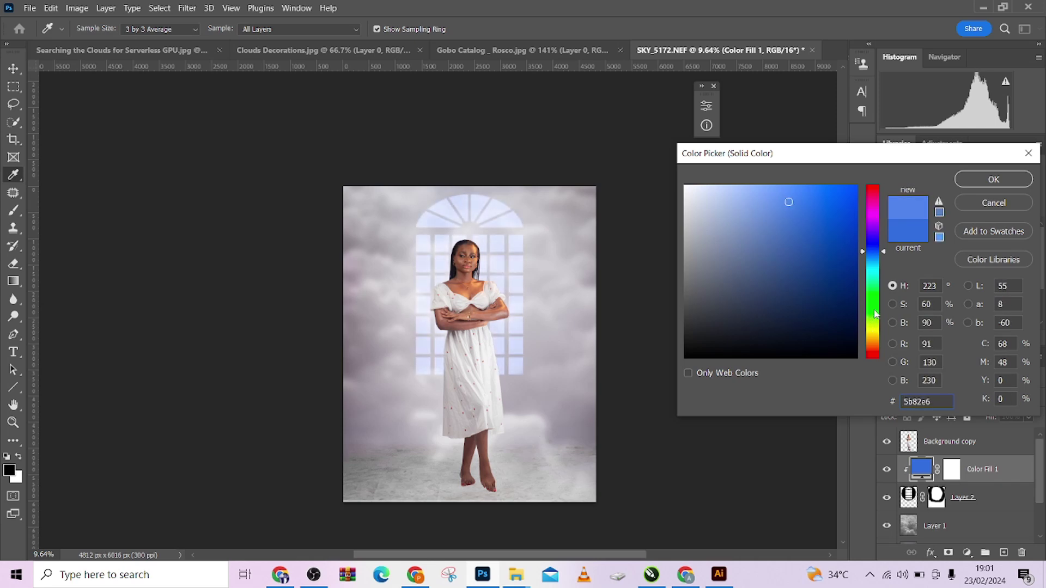
mouse_move(875, 314)
left_mouse_down()
mouse_move(876, 215)
mouse_move(886, 357)
mouse_move(885, 235)
mouse_move(892, 305)
left_mouse_up()
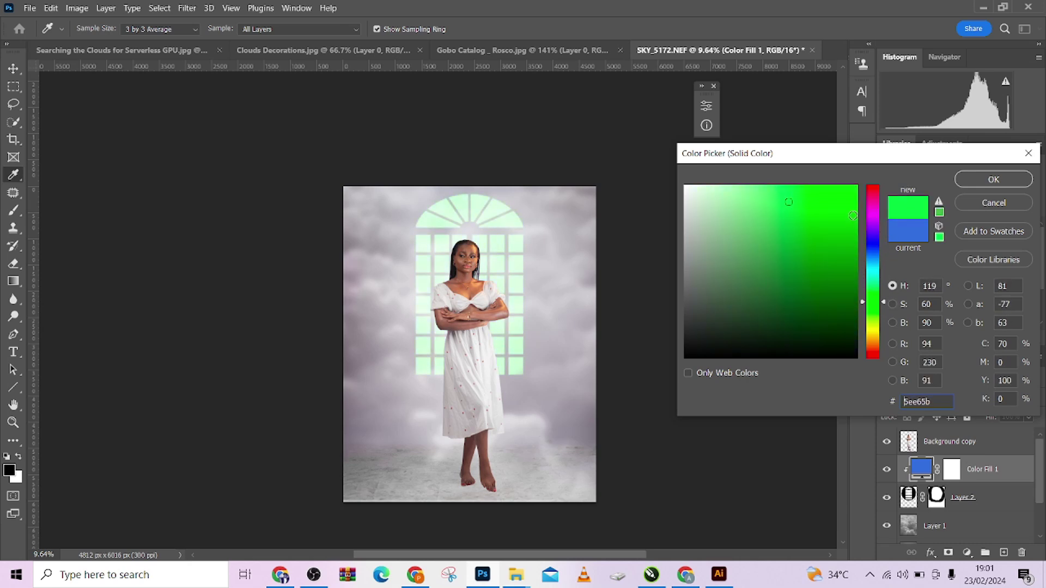
left_click_drag(853, 216, 860, 188)
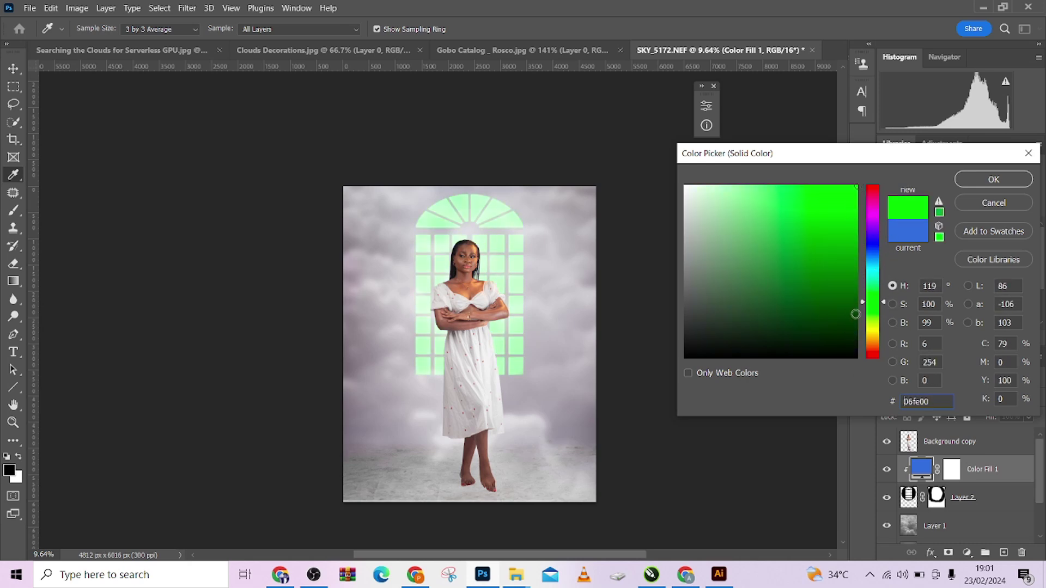
left_click_drag(871, 322, 868, 270)
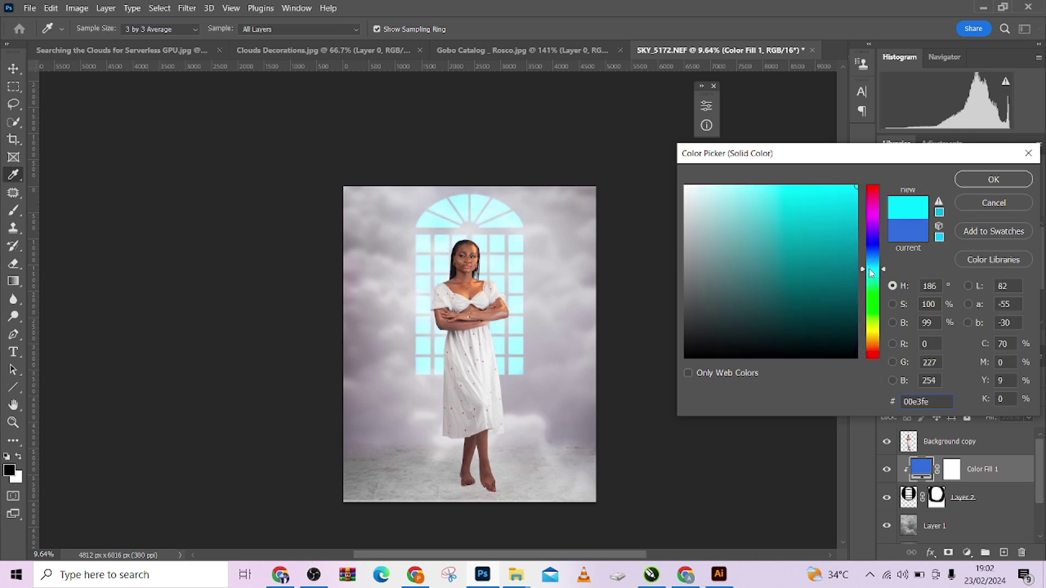
left_click(989, 206)
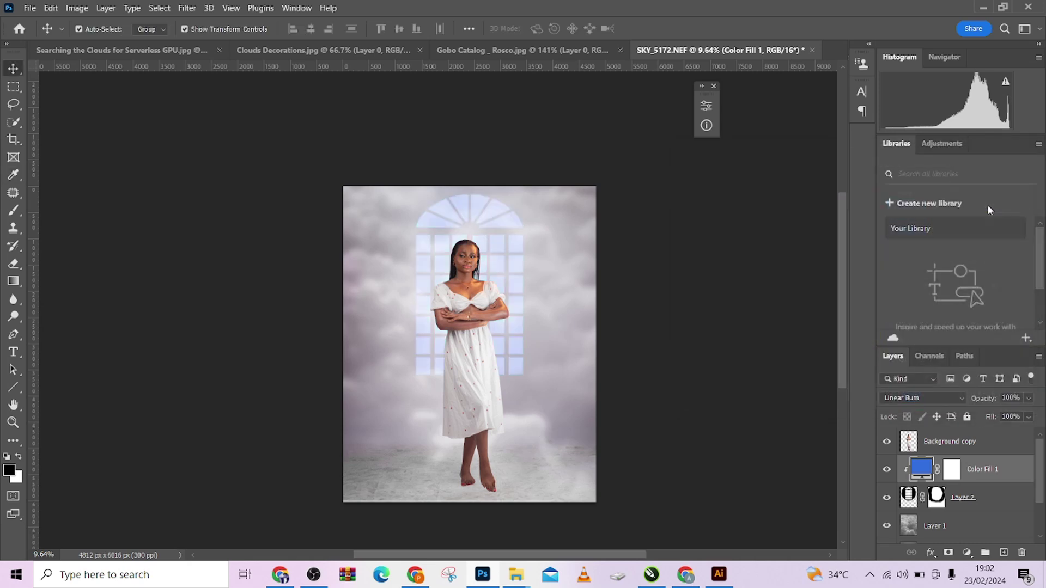
left_click(886, 471)
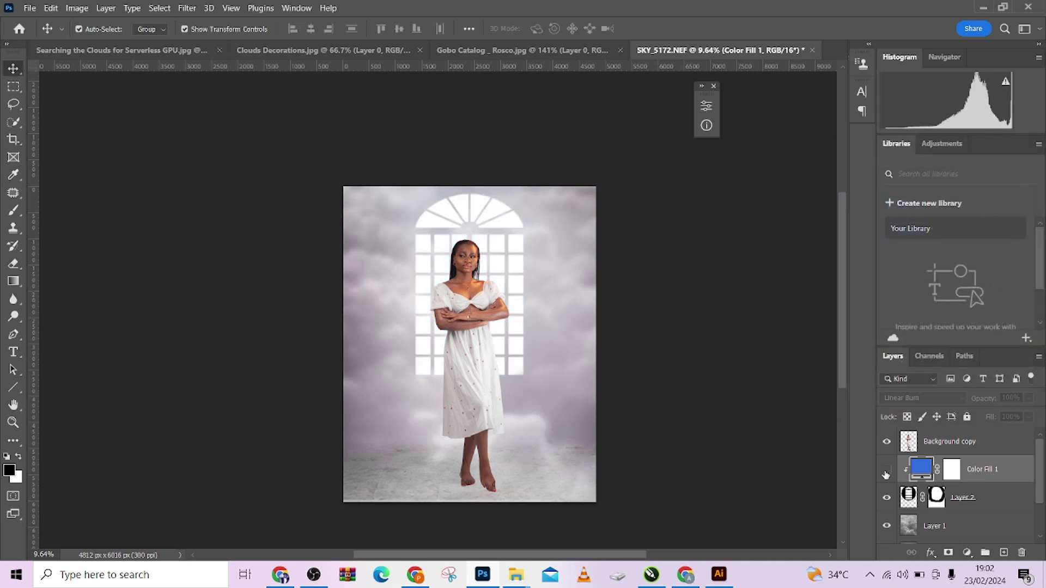
left_click(886, 471)
- Try darkening the clouds layer with Curves, using a point at input 151 and output 121
left_click(981, 524)
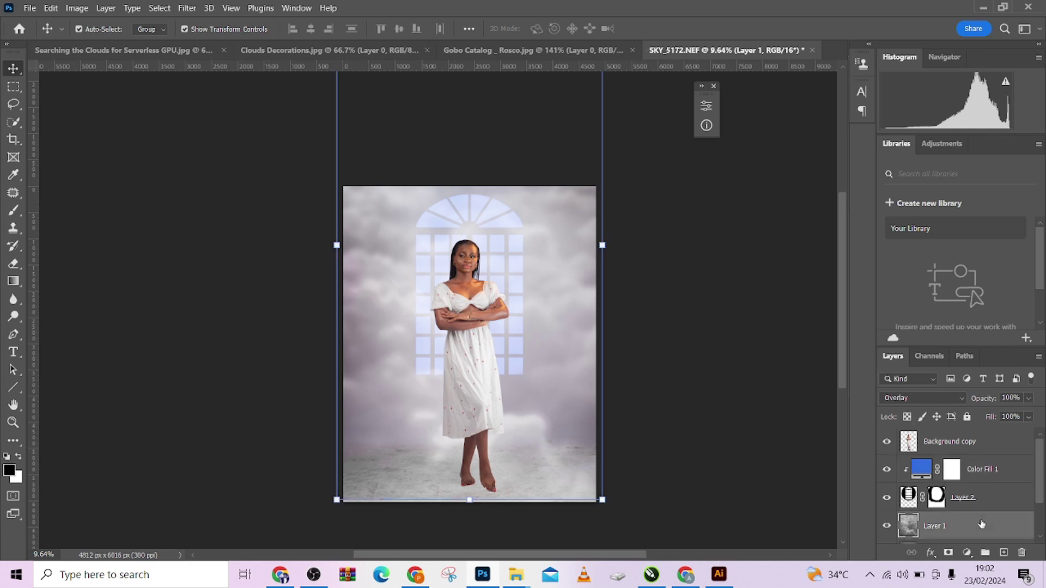
key("ctrl+m")
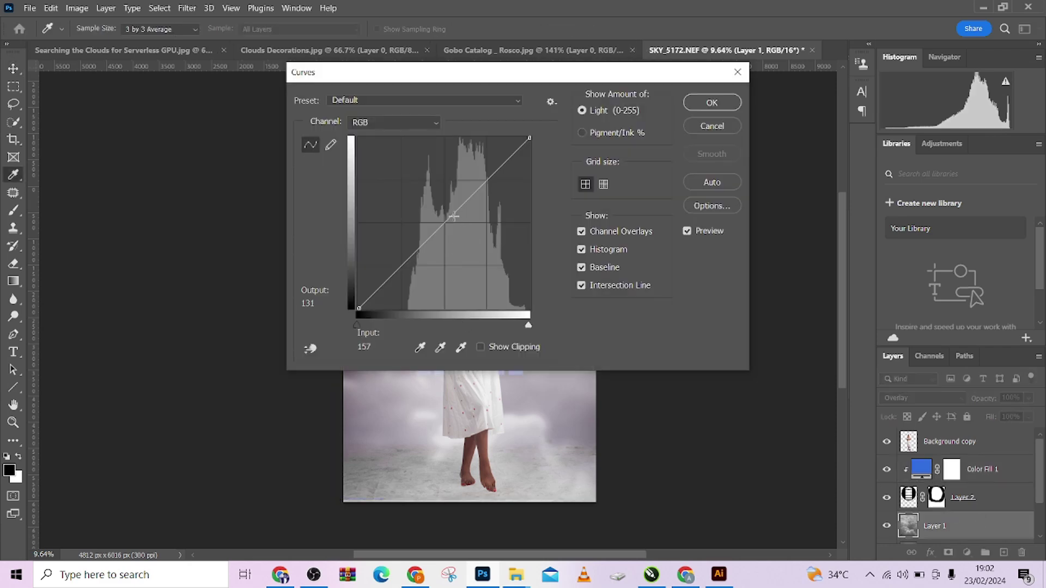
left_click_drag(454, 214, 460, 228)
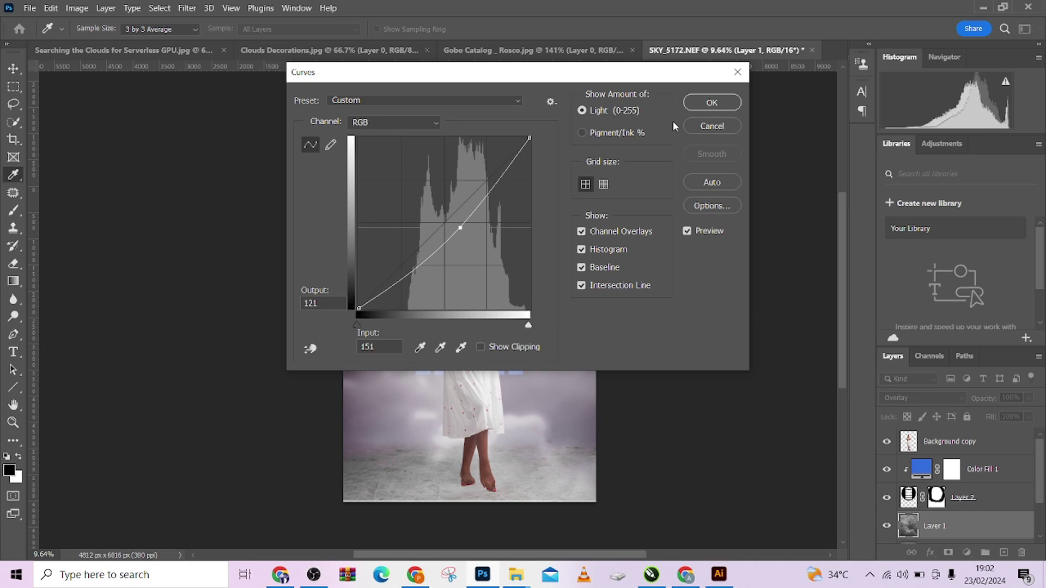
left_click(694, 108)
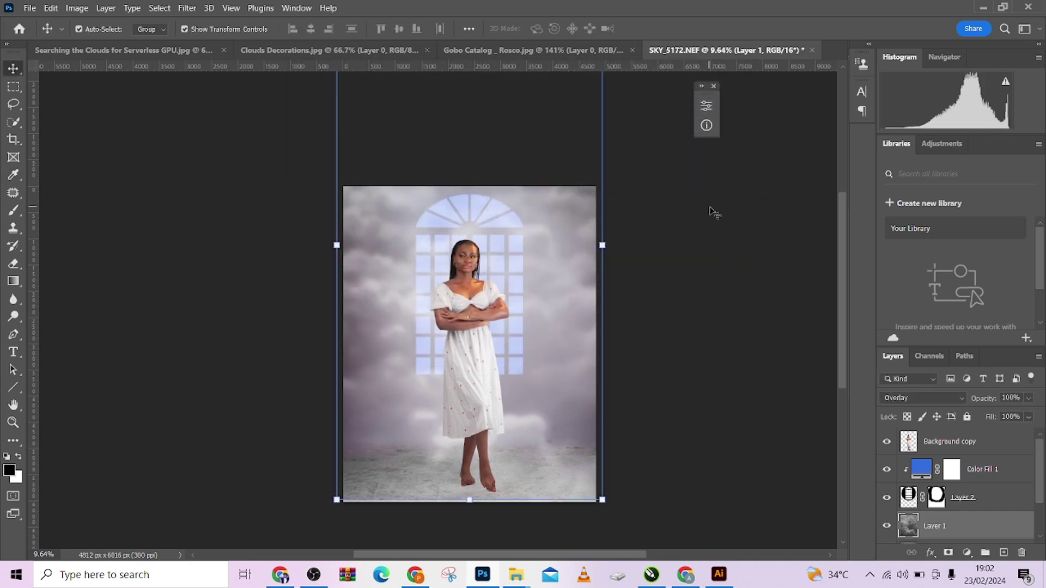
key("ctrl+z")
- Try softening the gobo window layer with a Gaussian Blur
left_click(1015, 476)
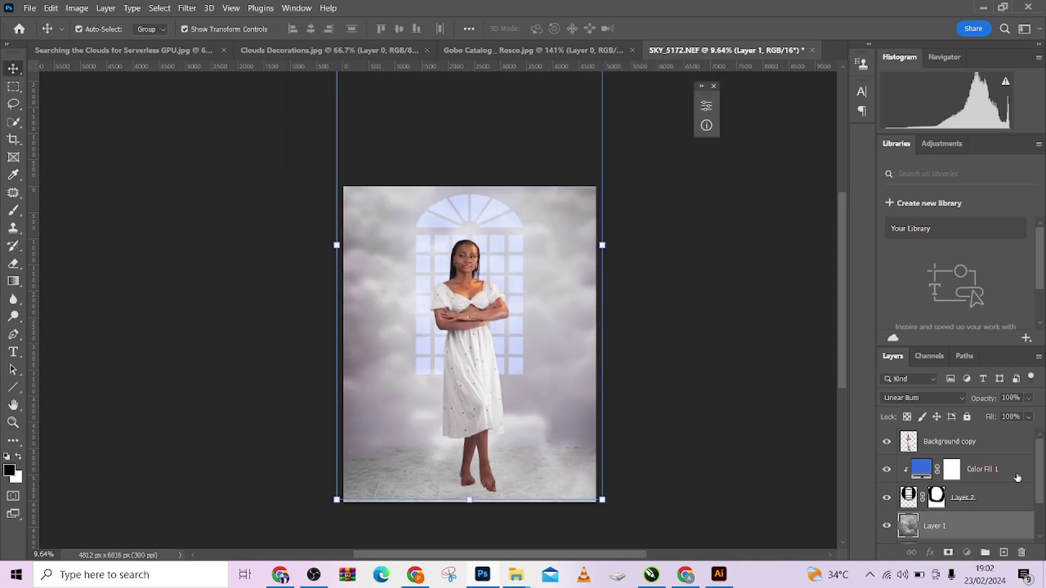
left_click(188, 10)
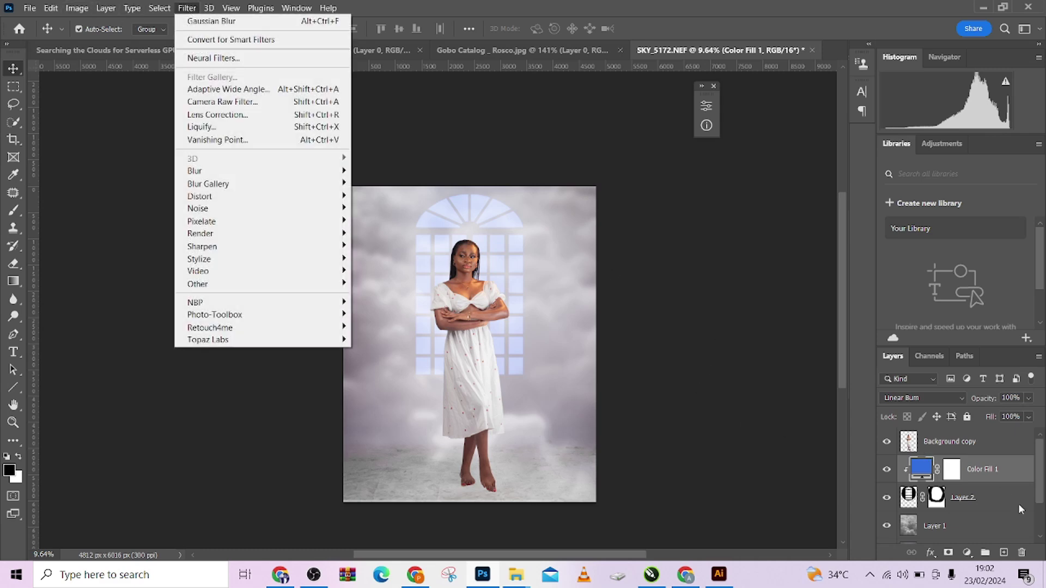
left_click(1018, 503)
left_click(188, 8)
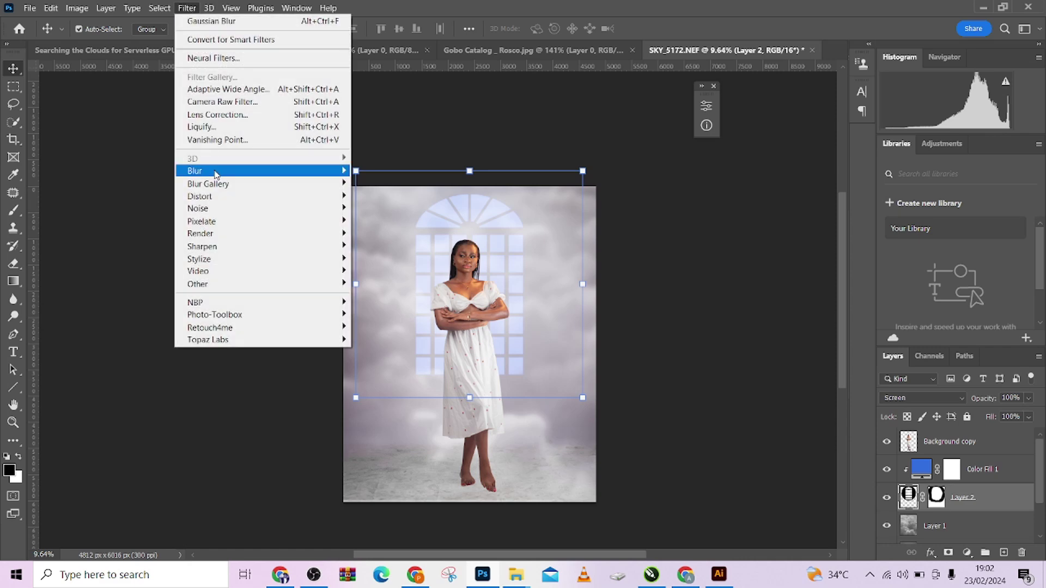
mouse_move(216, 174)
left_click(381, 222)
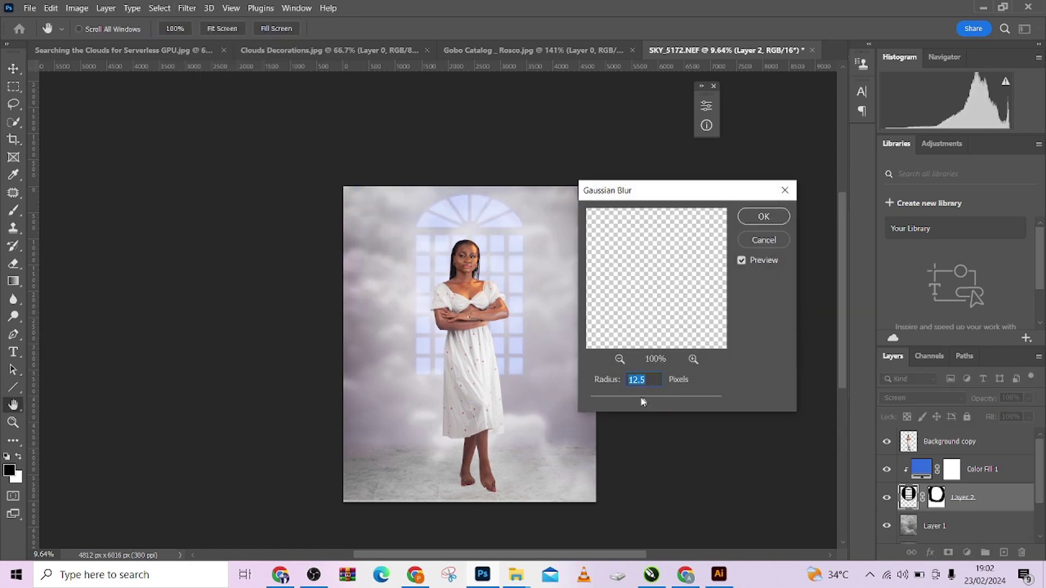
left_click_drag(657, 399, 642, 401)
left_click(763, 241)
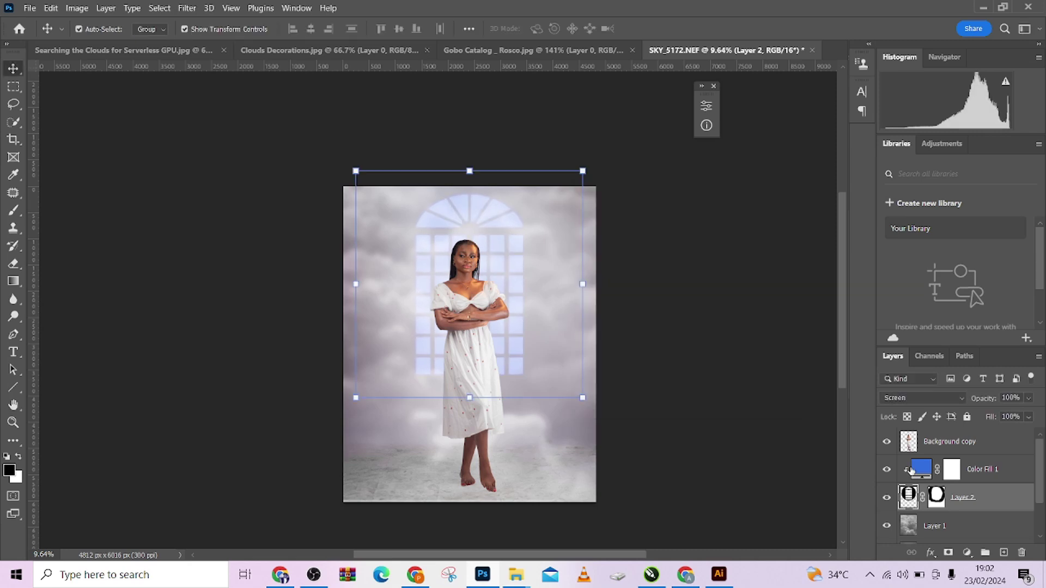
- Compare the backdrop with and without the Hue/Saturation 1 and clouds layers, leaving only the clouds layer (Layer 1) hidden
left_click(887, 525)
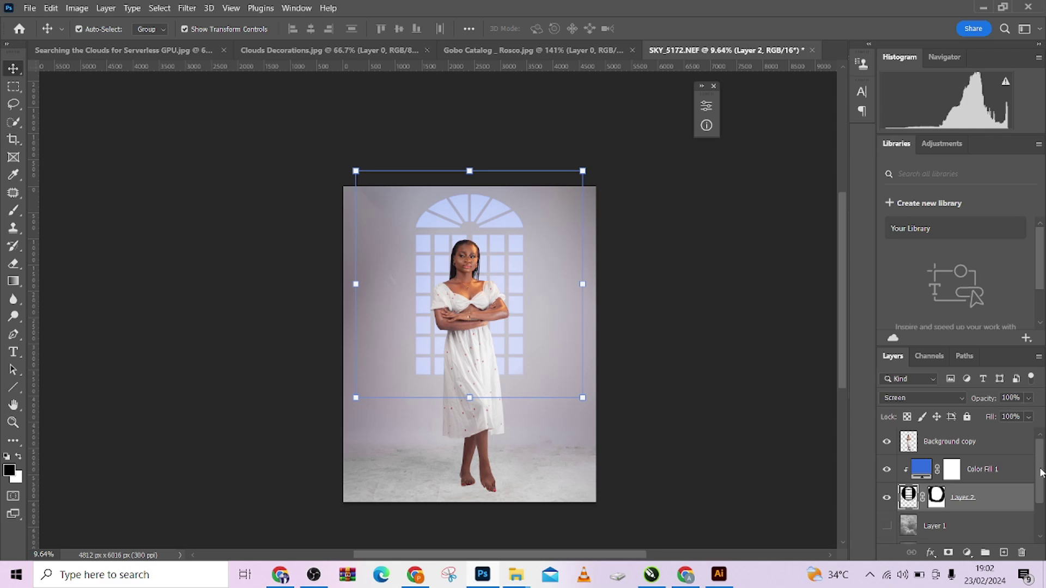
scroll(1041, 471, "down", 1)
scroll(915, 507, "down", 2)
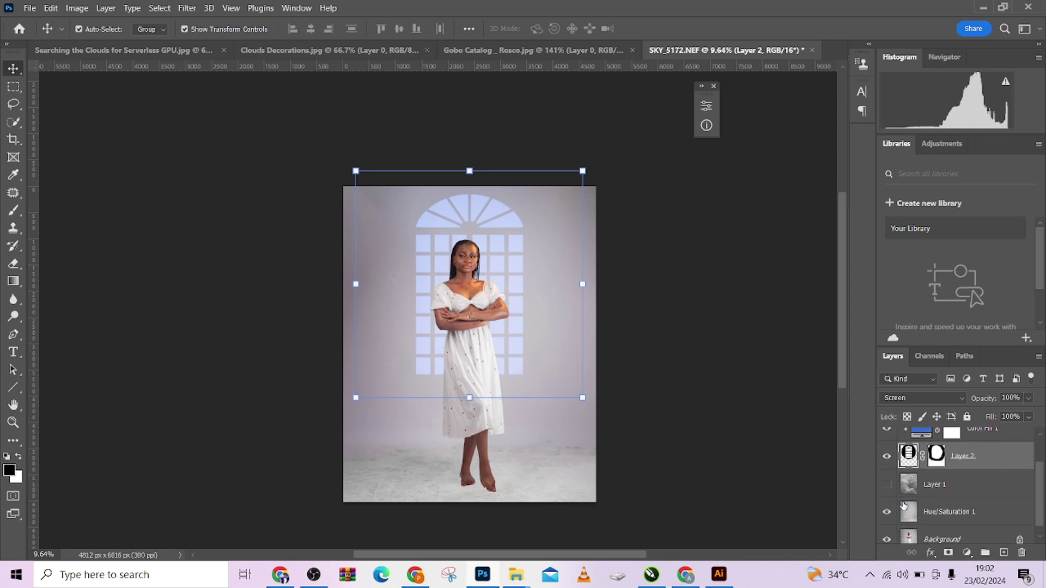
left_click(887, 512)
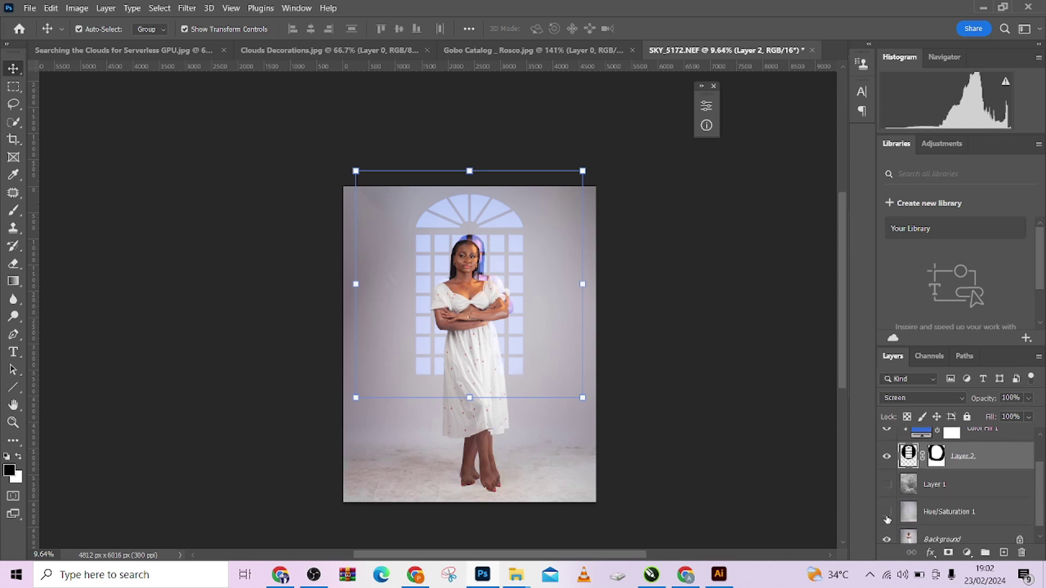
left_click(887, 513)
left_click(886, 485)
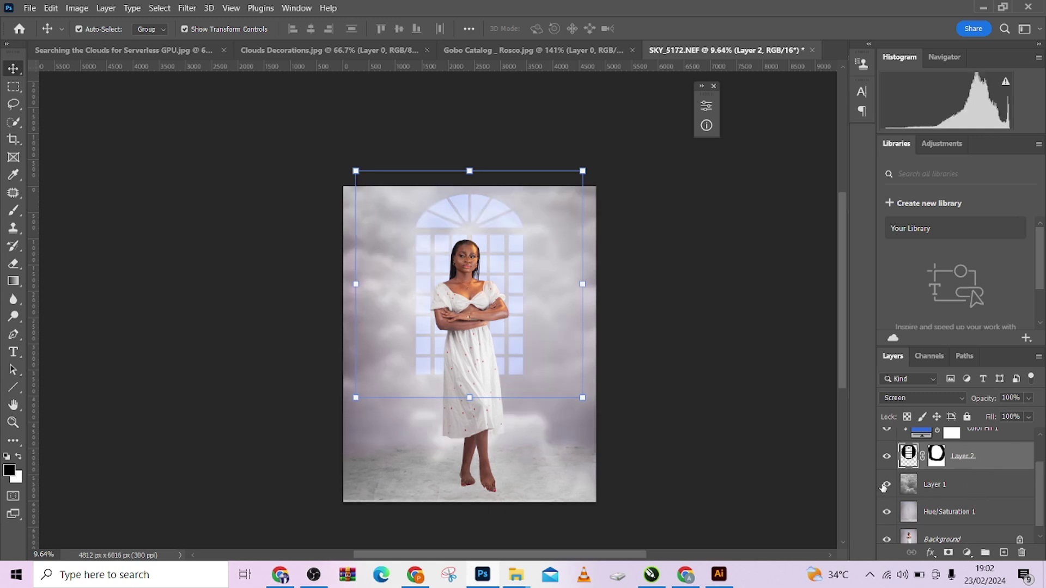
left_click(885, 485)
left_click(885, 485)
left_click(885, 486)
scroll(1036, 495, "up", 1)
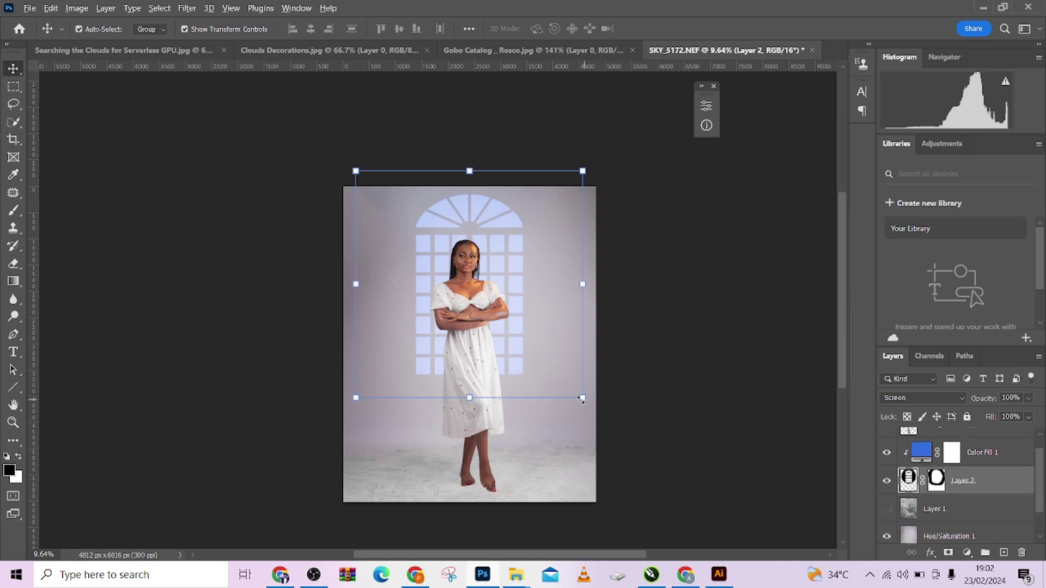
- Try enlarging the gobo window to about 222% so its rectangular panes fill the backdrop behind the woman
left_click_drag(582, 400, 606, 421)
mouse_move(526, 374)
left_mouse_down()
mouse_move(533, 389)
mouse_move(523, 390)
left_mouse_up()
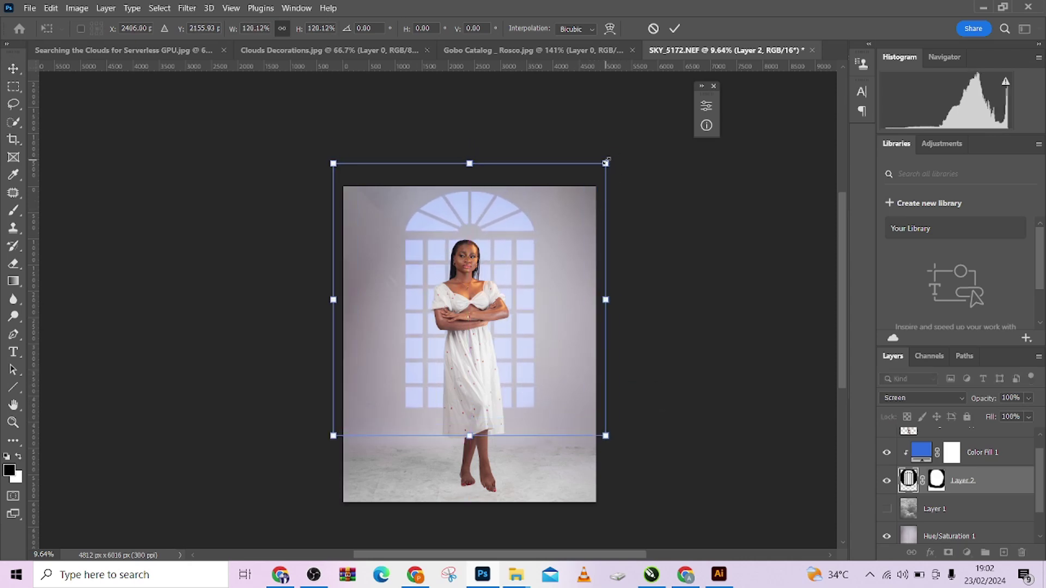
left_click_drag(606, 162, 614, 156)
left_click_drag(557, 255, 551, 263)
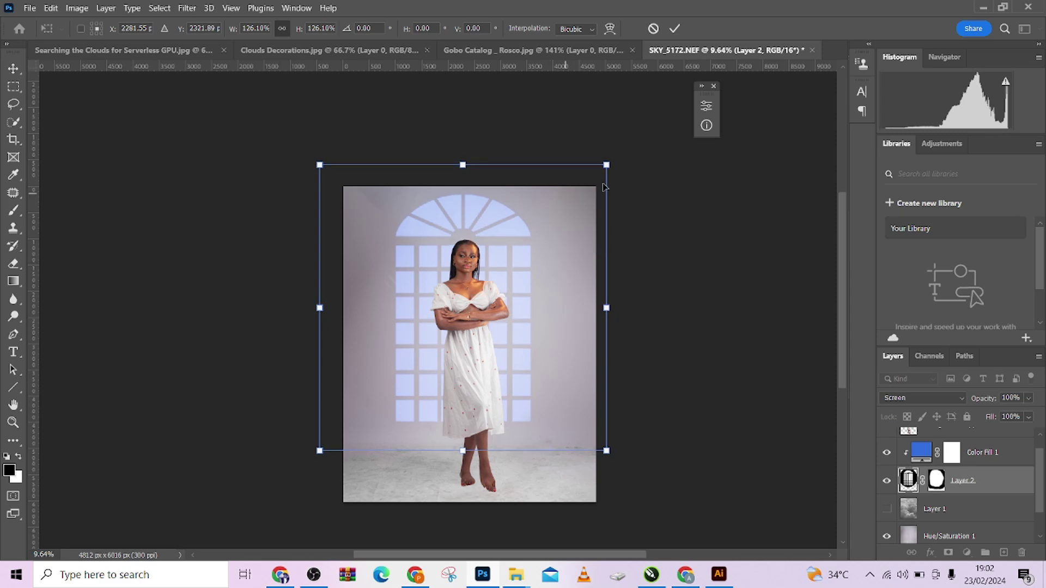
left_click_drag(606, 164, 673, 135)
left_click_drag(546, 381, 558, 357)
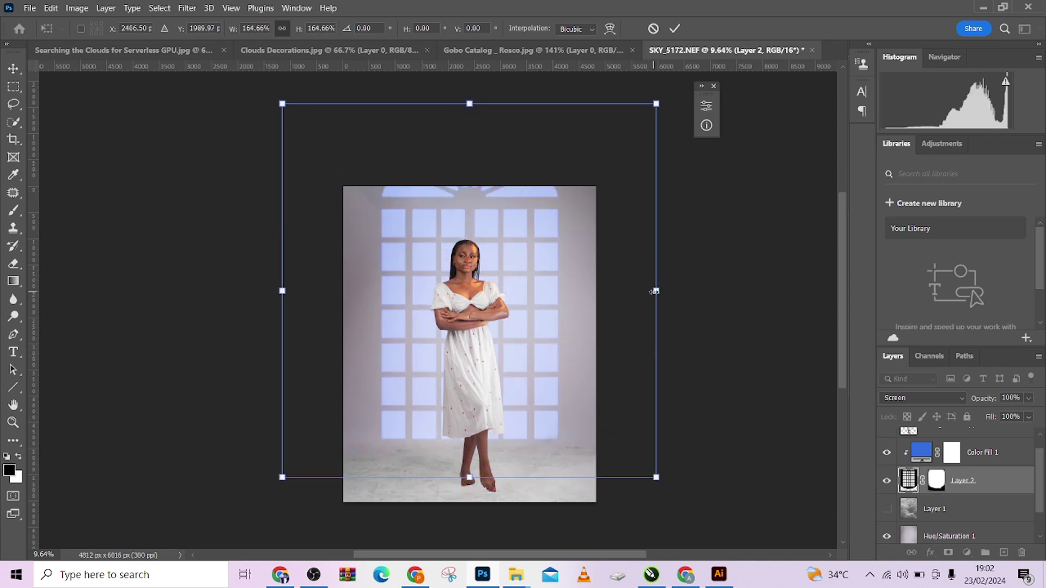
left_click_drag(656, 291, 717, 289)
left_click_drag(612, 390, 617, 339)
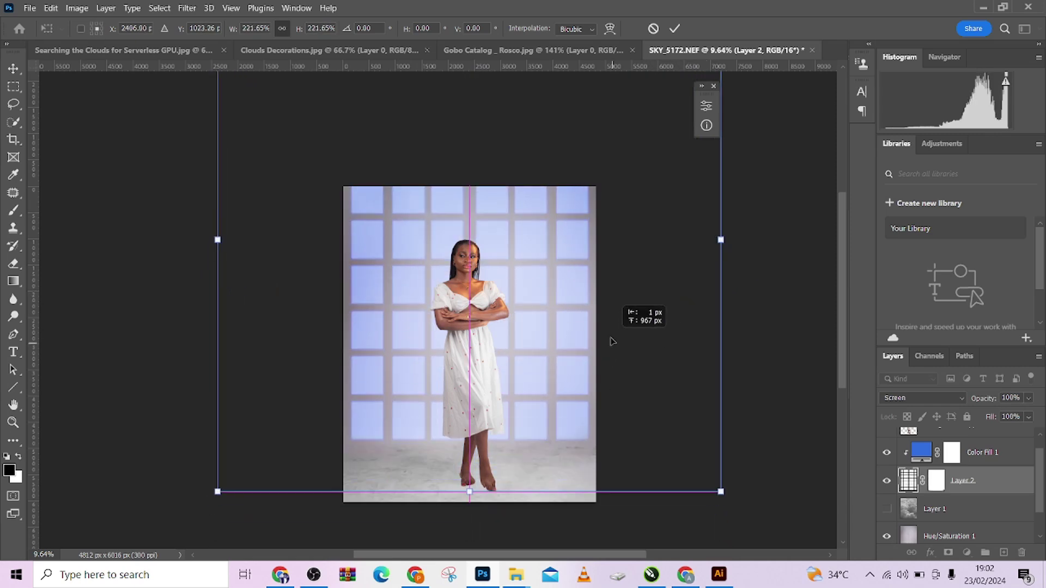
left_click(674, 29)
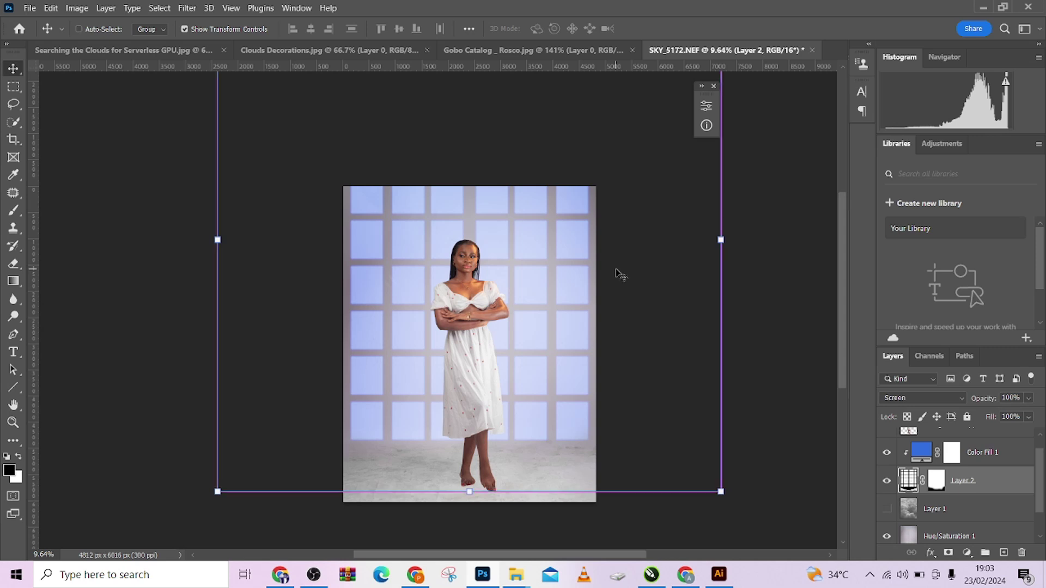
key("ctrl+z")
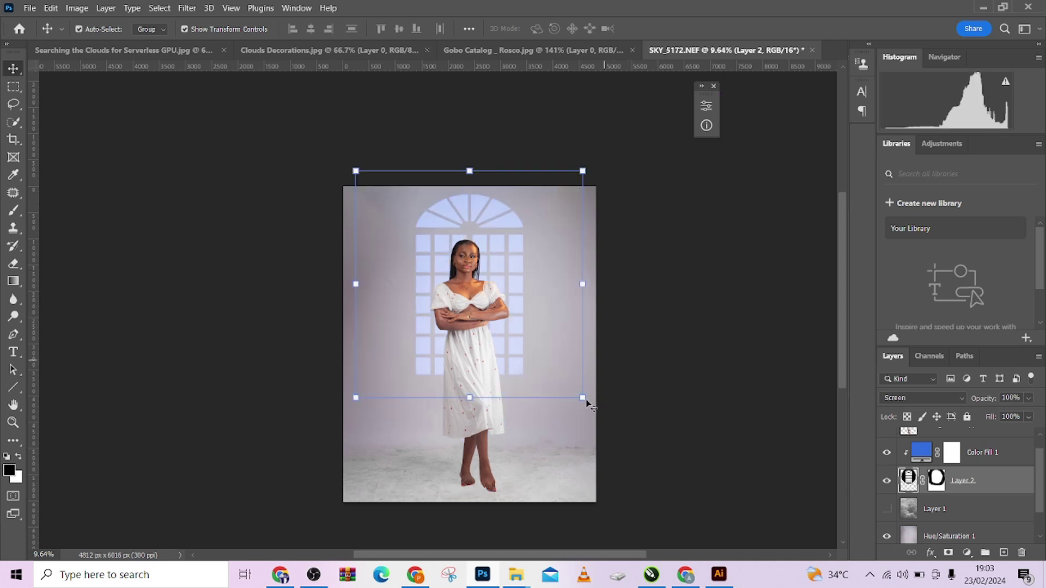
- Scale the gobo window to about 116% and shift it slightly down so the whole arch stays inside the canvas
left_click_drag(584, 400, 601, 406)
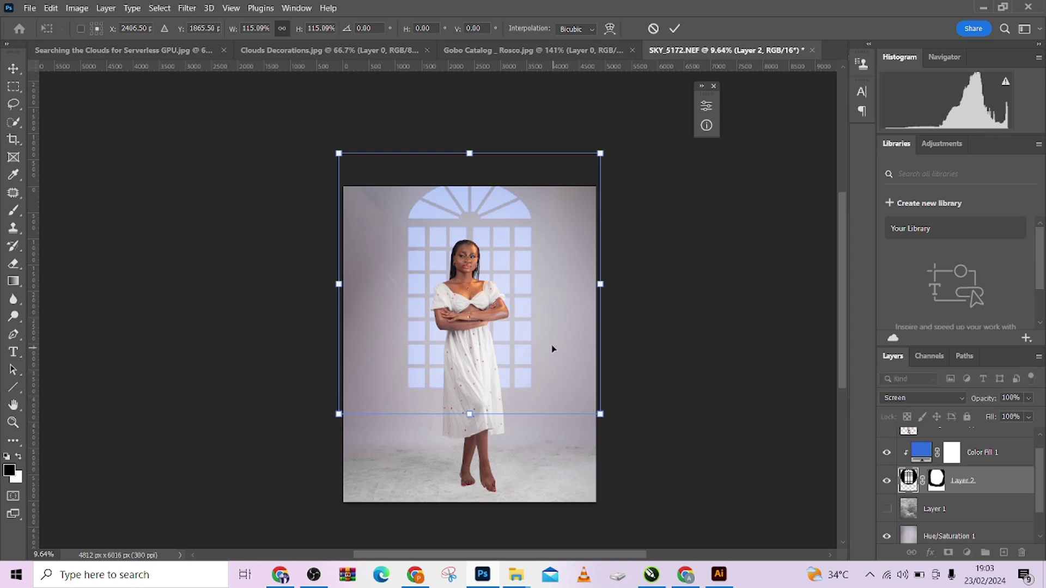
left_click_drag(551, 351, 553, 367)
left_click(675, 28)
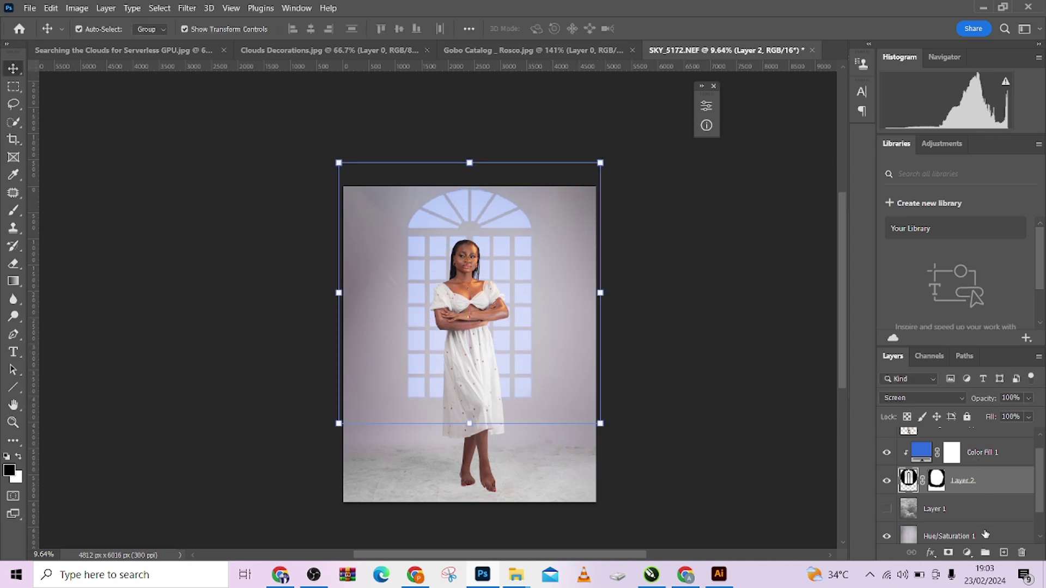
- Add a black Solid Color fill layer above Hue/Saturation 1 and clip it to that backdrop layer
left_click(985, 535)
left_click(967, 553)
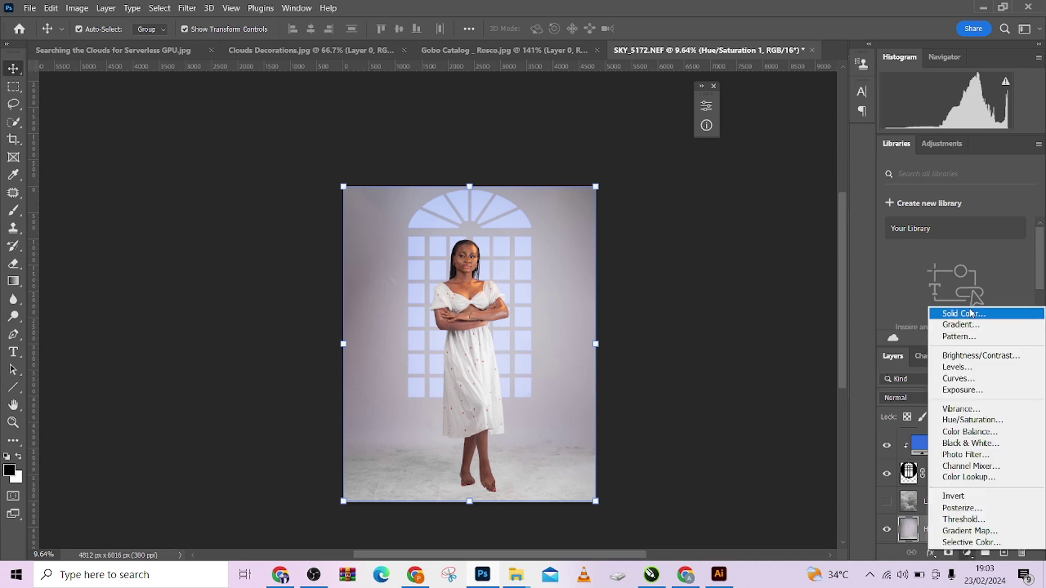
left_click(963, 313)
left_click(993, 180)
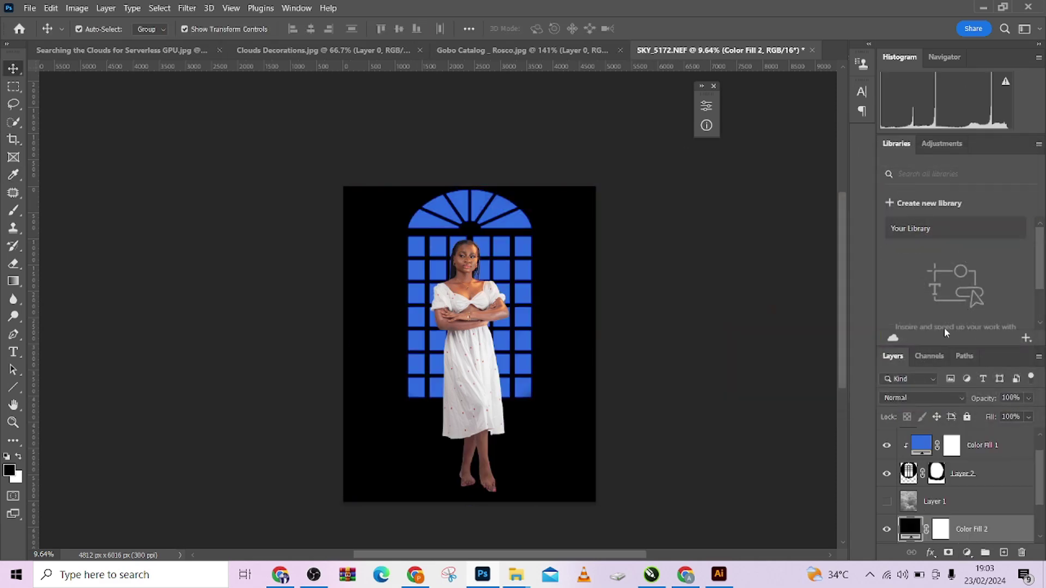
scroll(964, 492, "down", 1)
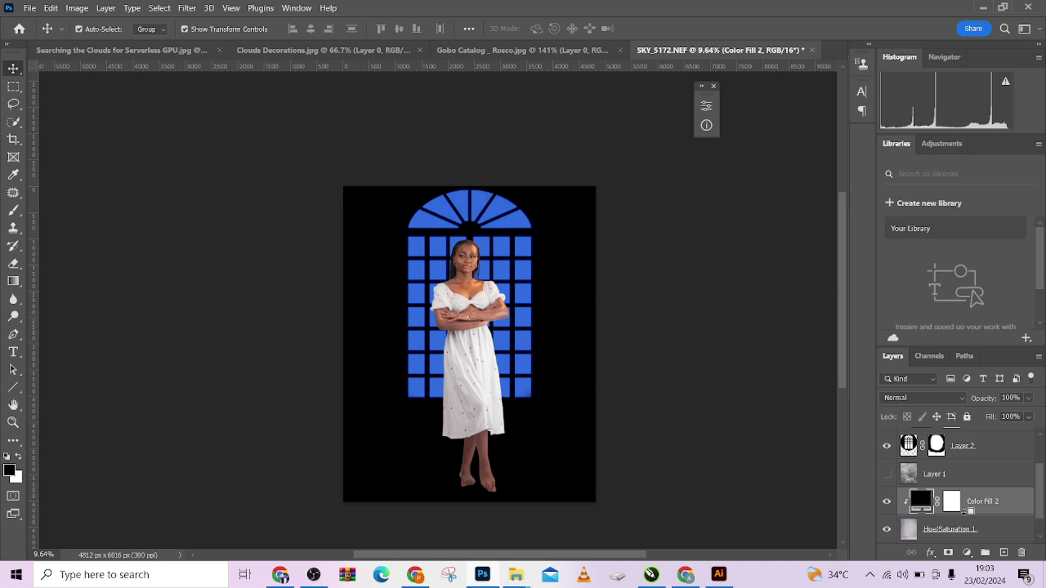
left_click(964, 514, "alt")
- Try the backdrop fill in dark brown #1a1515 and dusty pink #a5666d, and delete the fill layer
double_click(920, 500)
mouse_move(799, 286)
left_mouse_down()
mouse_move(806, 212)
mouse_move(817, 269)
mouse_move(718, 341)
left_mouse_up()
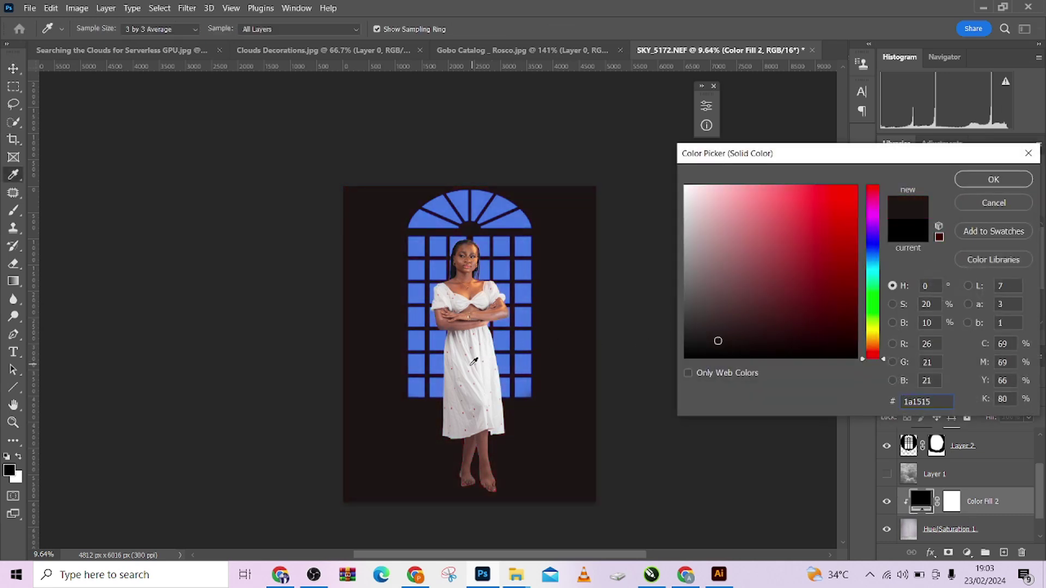
left_click(474, 361)
mouse_move(781, 226)
left_mouse_down()
mouse_move(759, 185)
mouse_move(751, 245)
mouse_move(717, 305)
mouse_move(754, 280)
mouse_move(751, 246)
left_mouse_up()
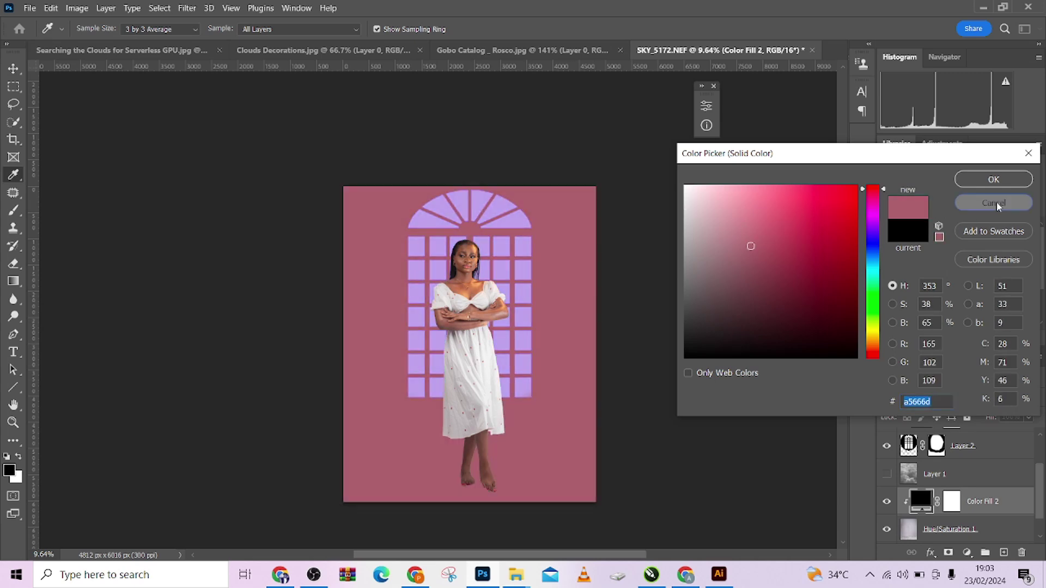
left_click(996, 202)
left_click_drag(1018, 502, 1021, 553)
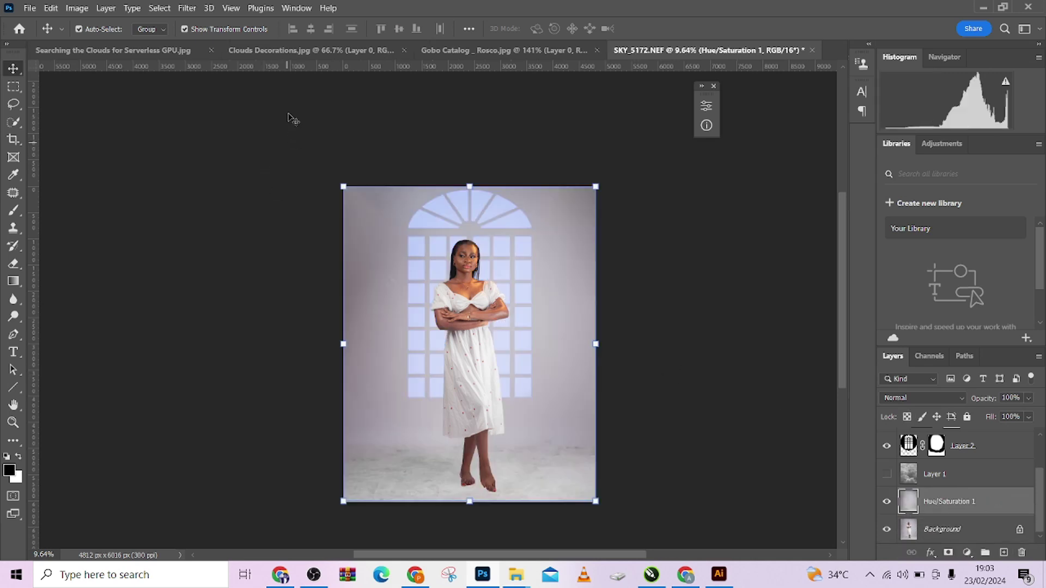
- Turn the Searching the Clouds image grayscale with a Black & White adjustment using Reds 22, and merge it into the Background
left_click(279, 53)
left_click(185, 49)
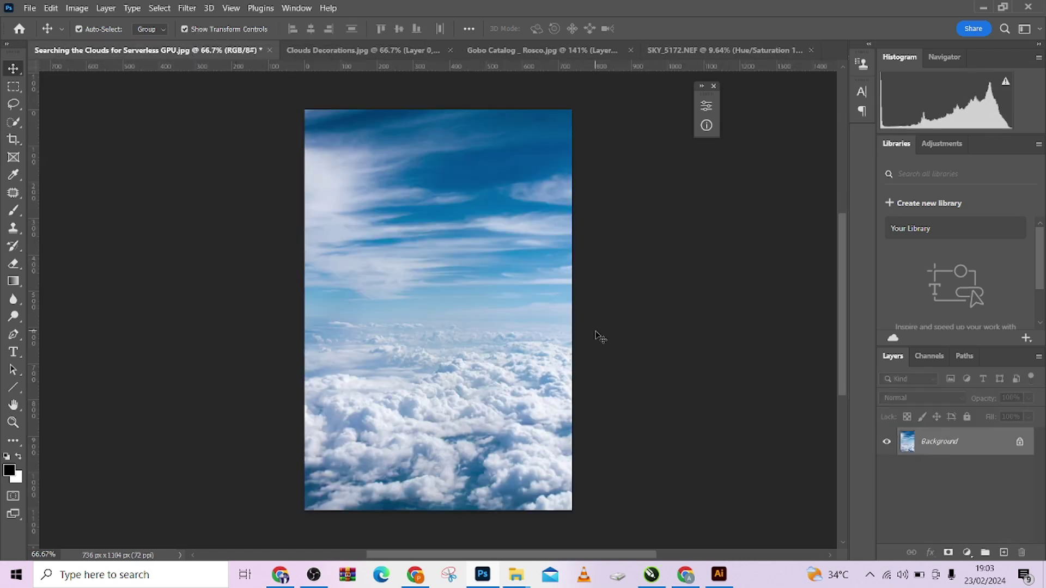
left_click(968, 553)
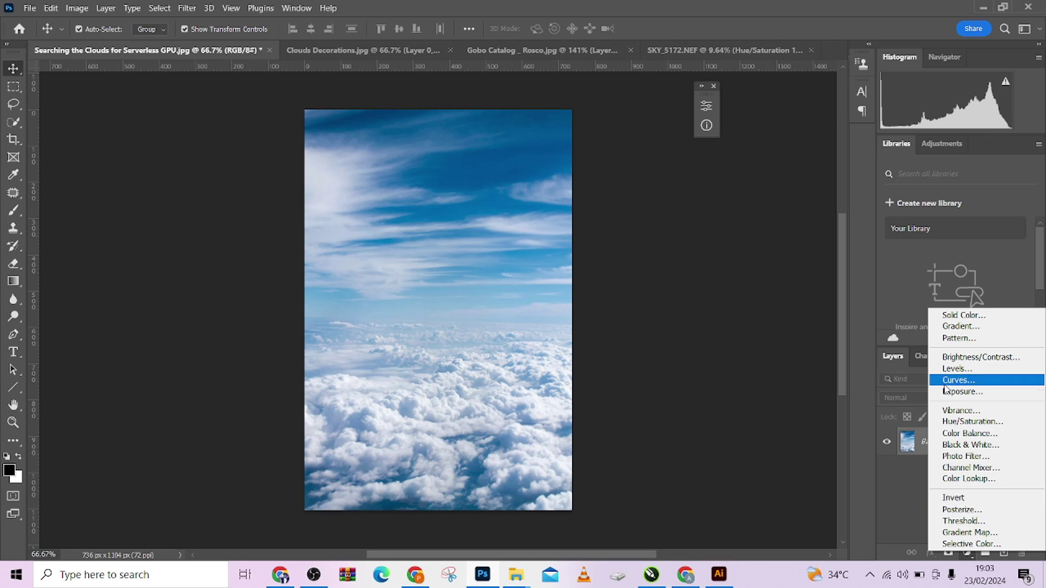
left_click(964, 444)
left_click(602, 195)
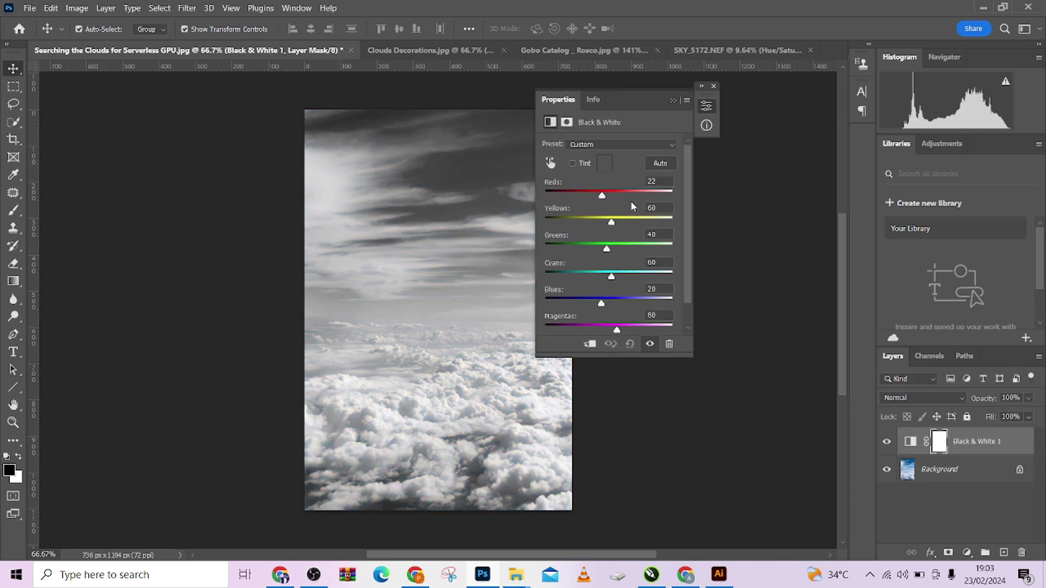
left_click_drag(668, 207, 635, 246)
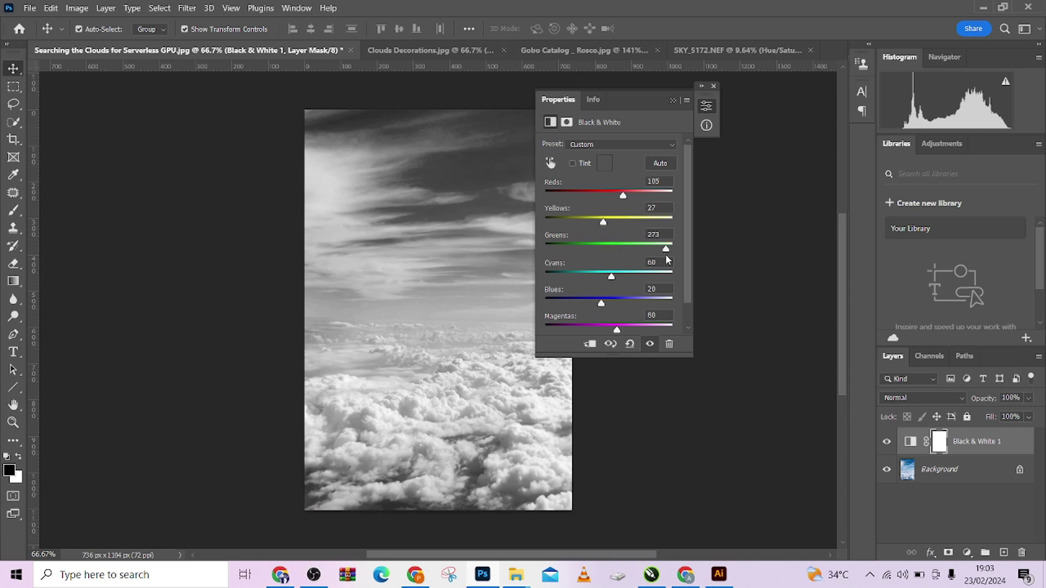
right_click(984, 479)
left_click(965, 438)
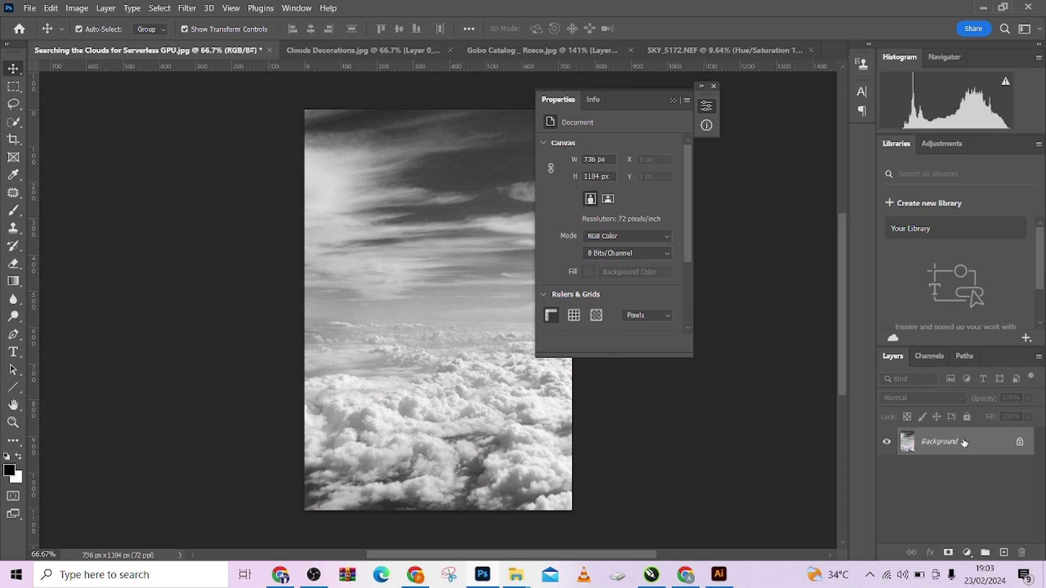
- Unlock the grayscale clouds layer and bring a copy into SKY_5172.NEF directly above Hue/Saturation 1
left_click(1020, 441)
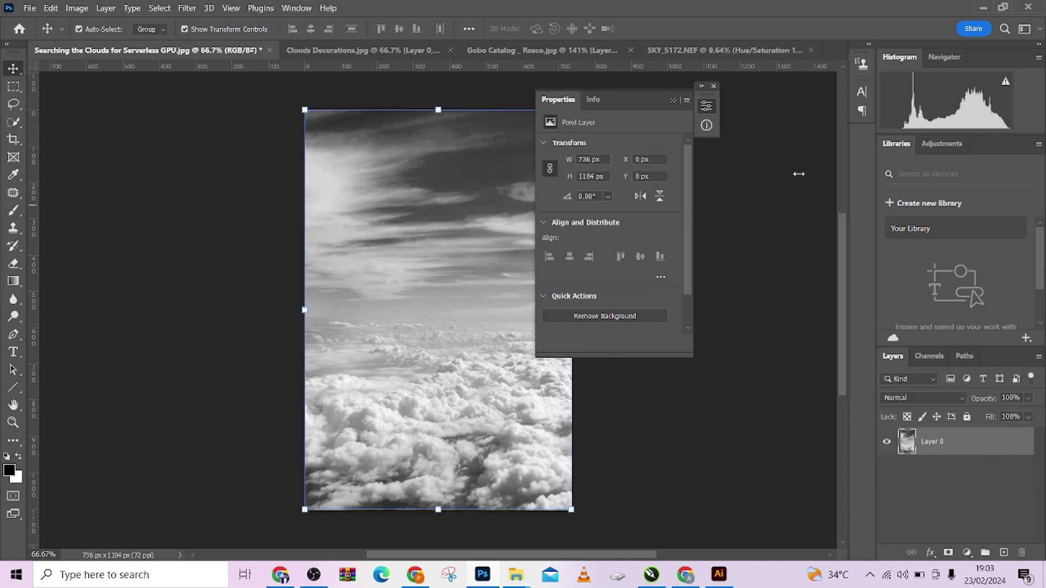
left_click(674, 102)
left_click(688, 49)
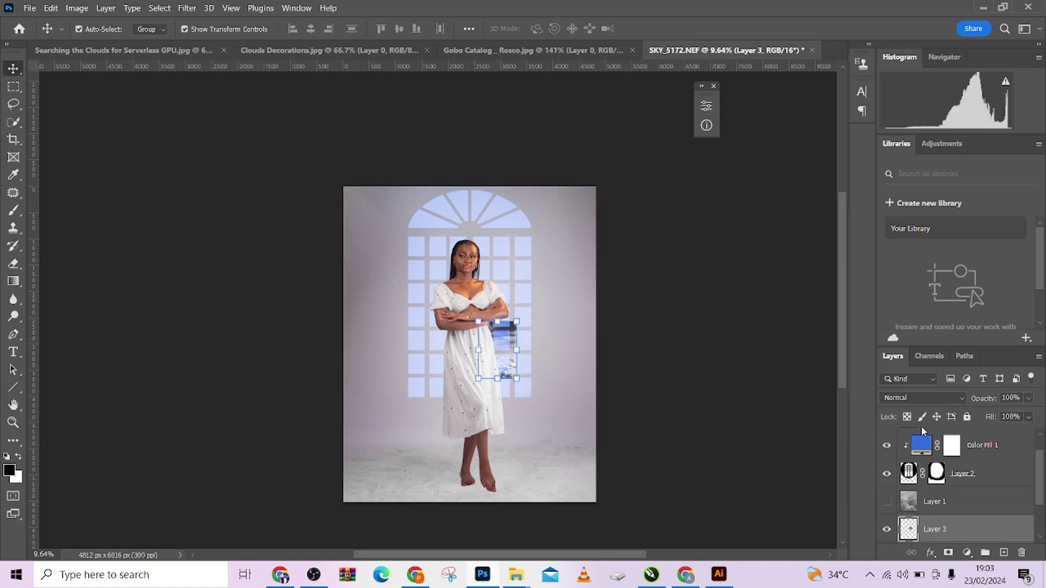
- Scale the new clouds layer to about 715% and position it to cover the whole canvas behind the woman
left_click_drag(516, 322, 616, 299)
left_click_drag(505, 365, 474, 339)
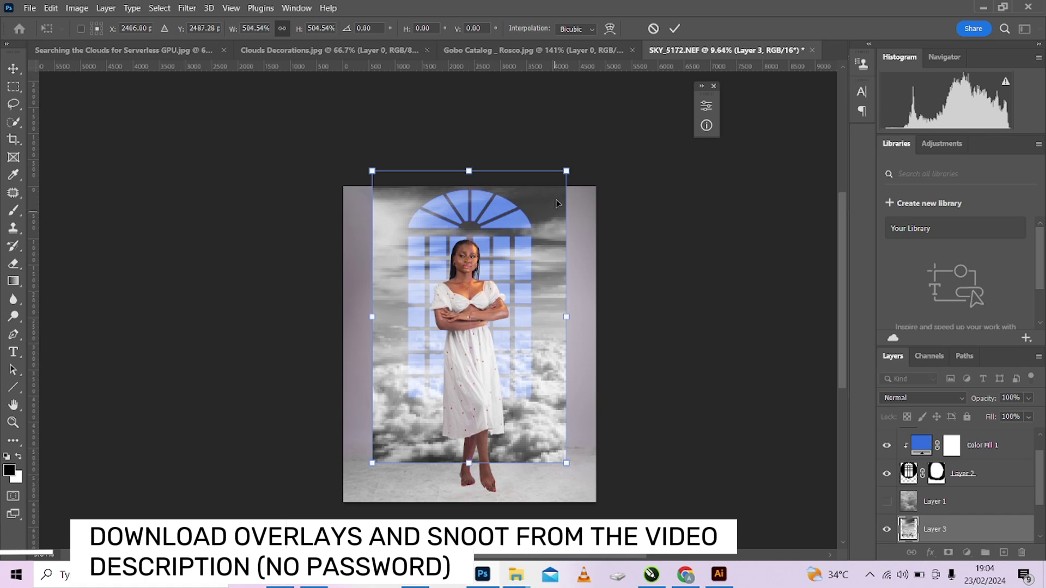
left_click_drag(566, 171, 656, 146)
left_click_drag(538, 414, 546, 392)
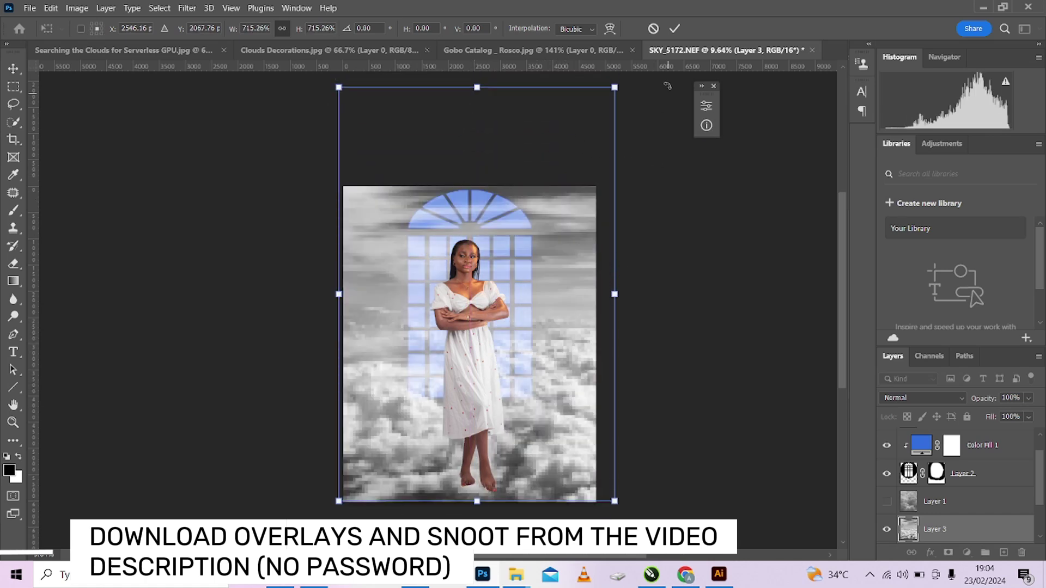
left_click(674, 28)
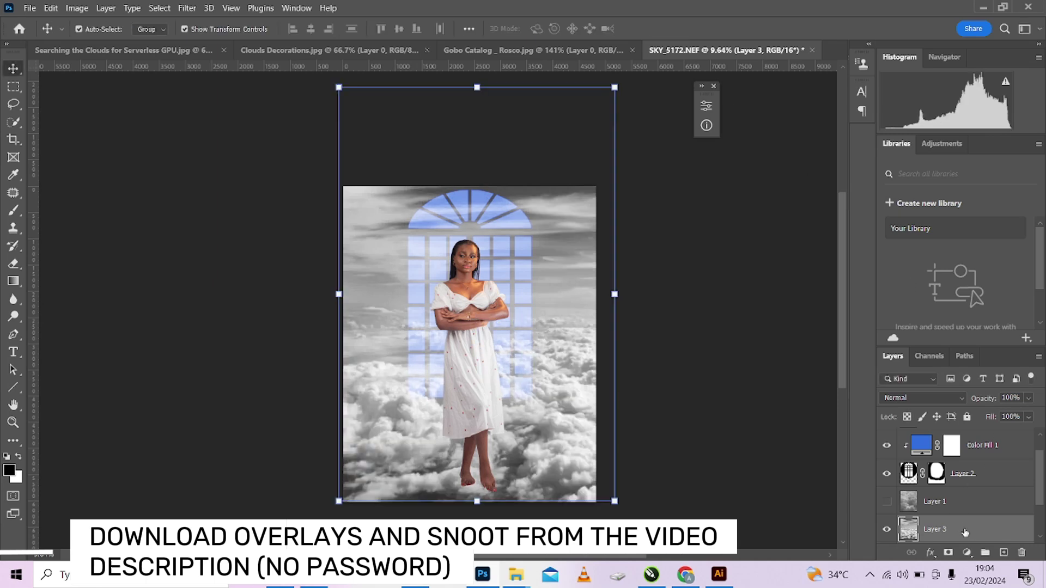
- Try Layer 3 directly above Layer 1 in Soft Light blend mode, with Layer 1 shown beneath it
left_click_drag(983, 539, 963, 513)
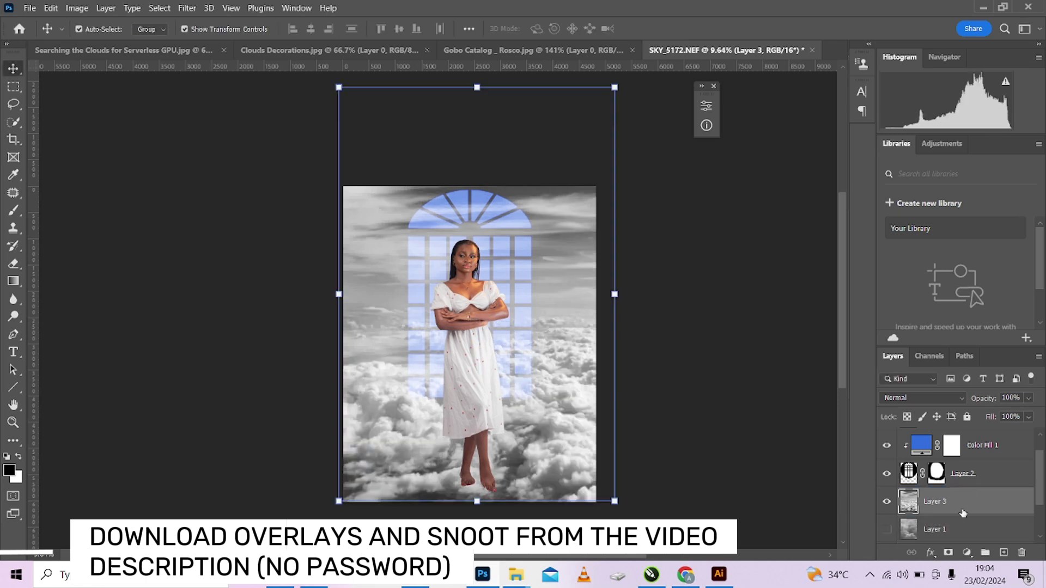
left_click(887, 529)
left_click(904, 398)
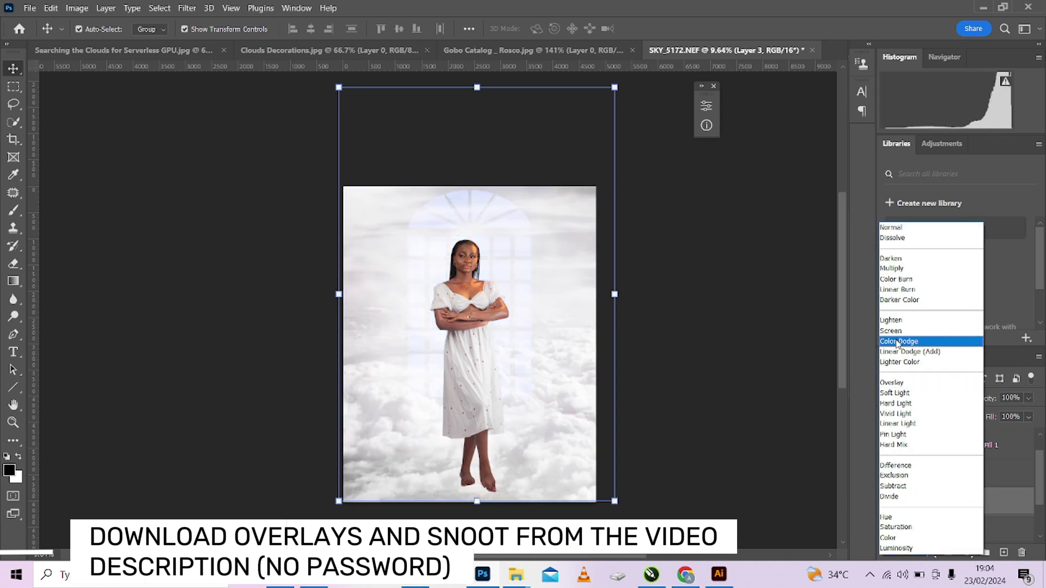
left_click(893, 393)
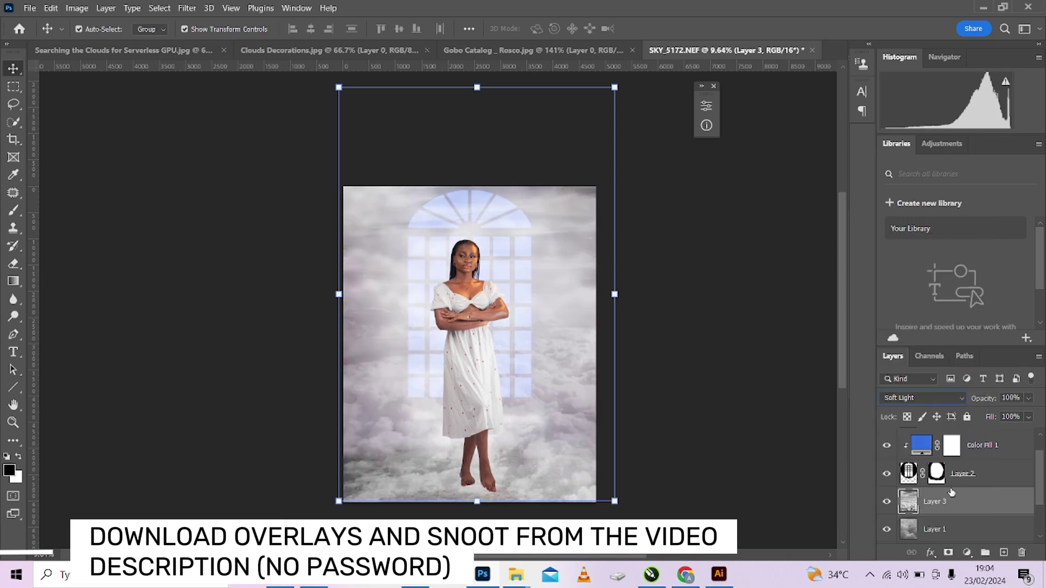
- Delete both cloud layers, Layer 3 and Layer 1, from the document, and switch to the Rectangular Marquee tool
left_click_drag(991, 507, 1021, 552)
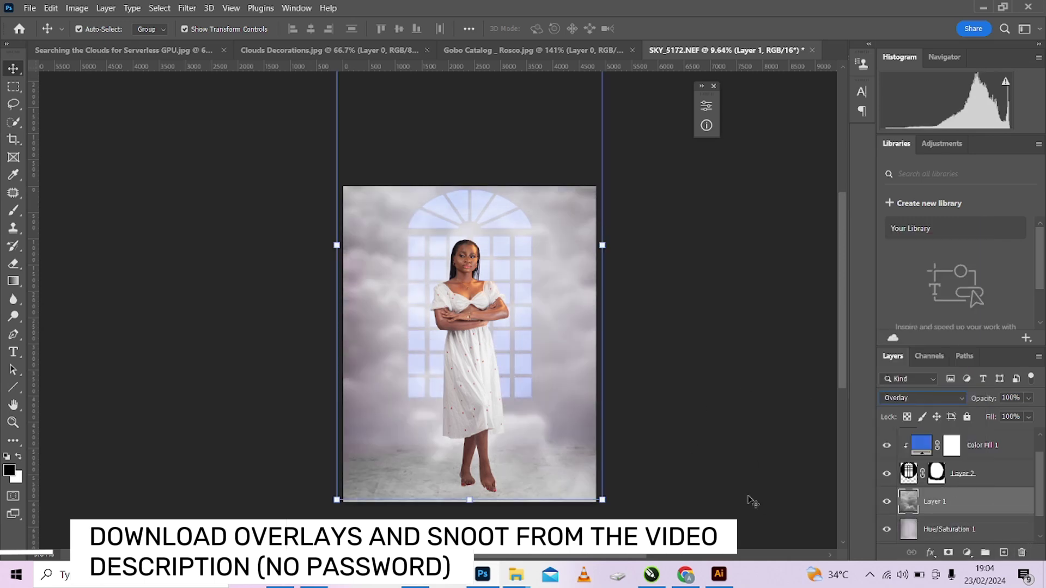
left_click_drag(990, 509, 1022, 553)
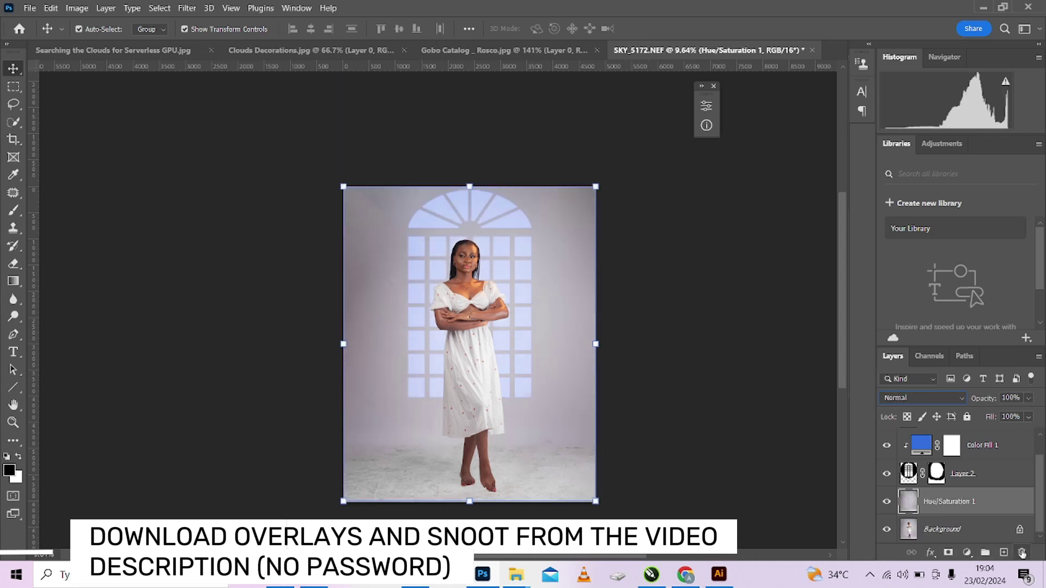
left_click(13, 87)
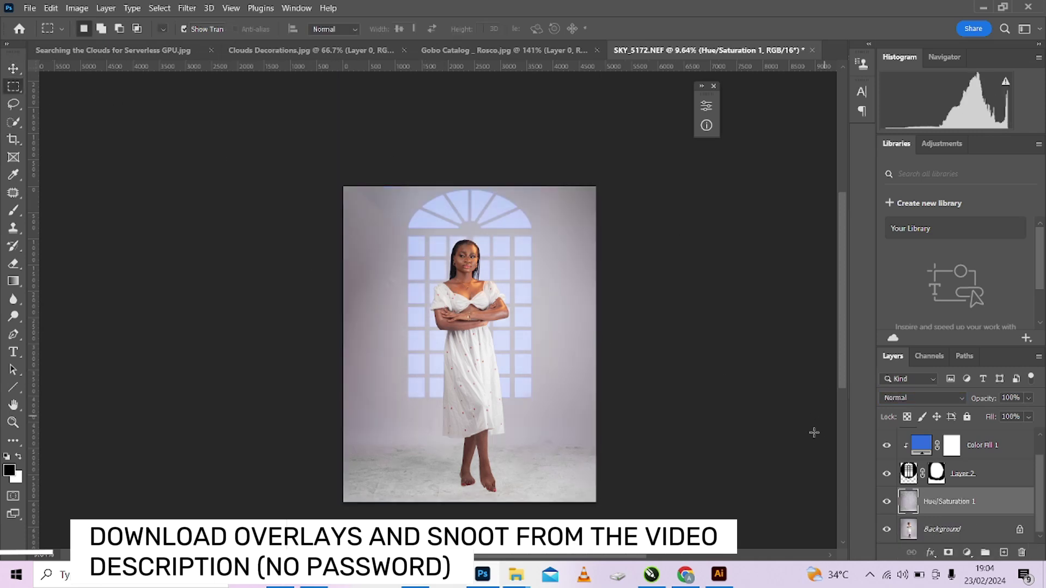
- Review the build-up from the Background alone by showing each layer in turn, and compare the window with and without the blue Color Fill 1
left_click(887, 529, "alt")
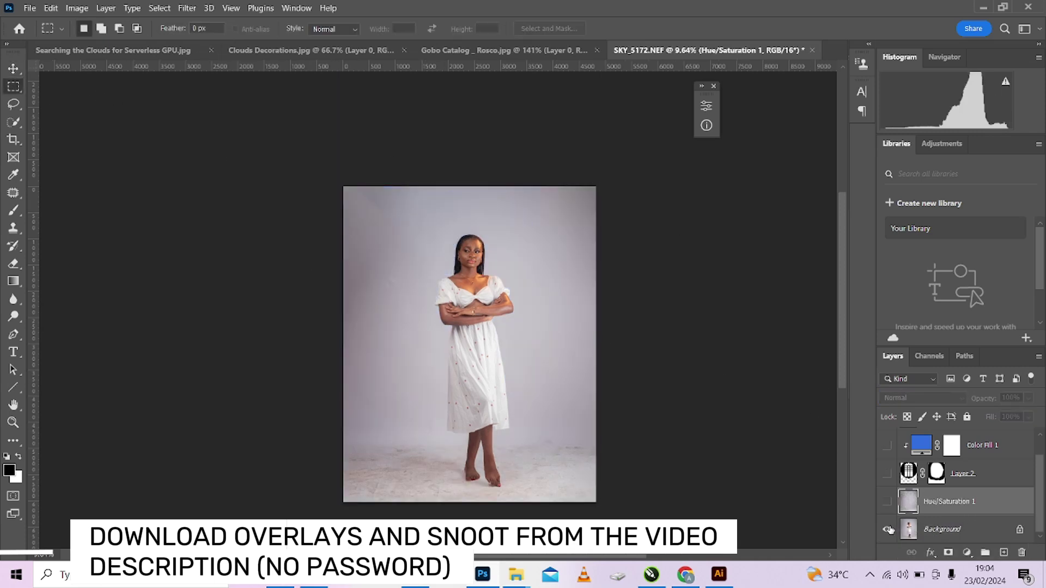
left_click(886, 502)
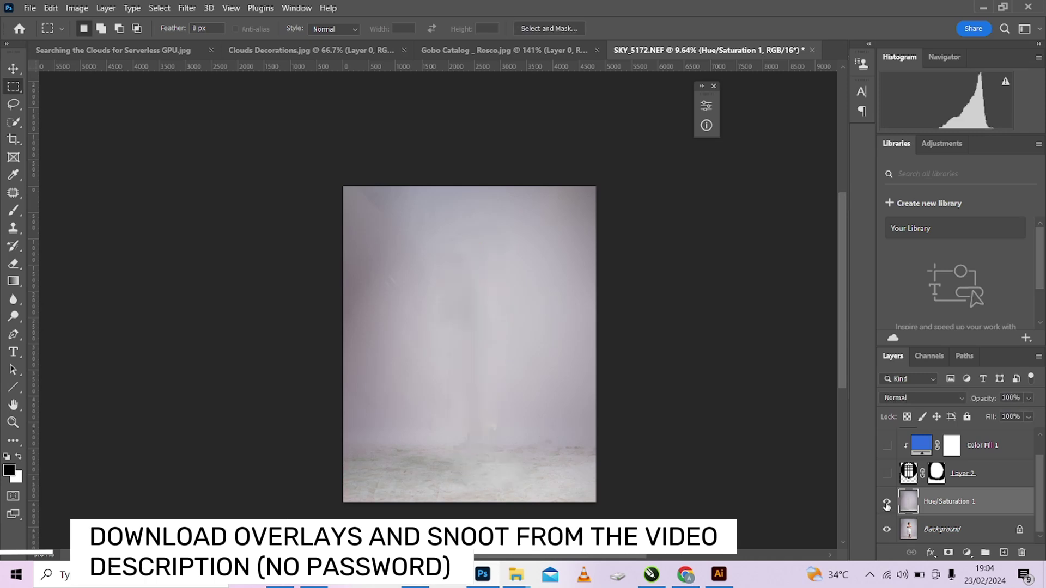
left_click(887, 475)
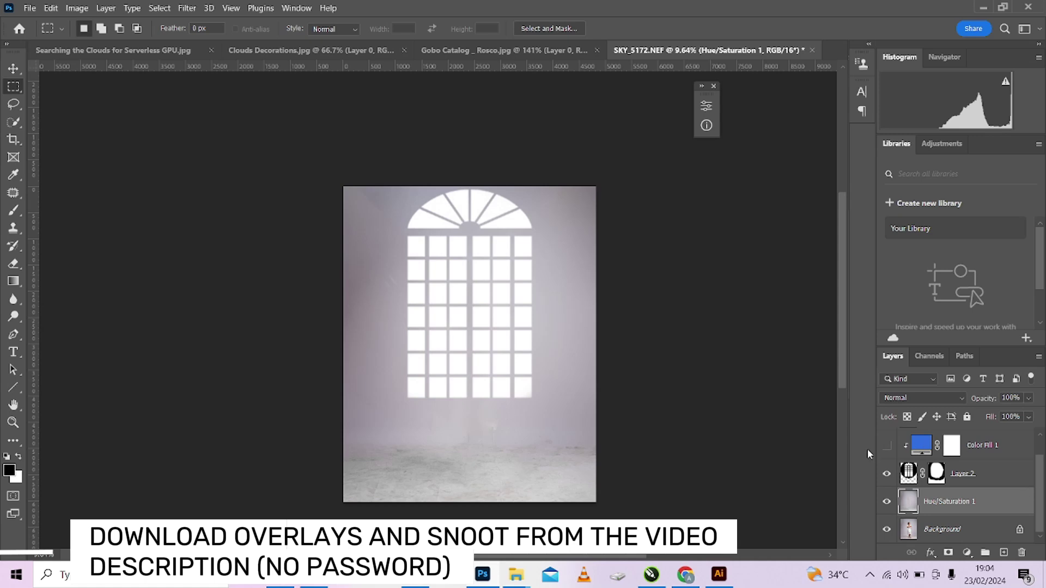
left_click(887, 447)
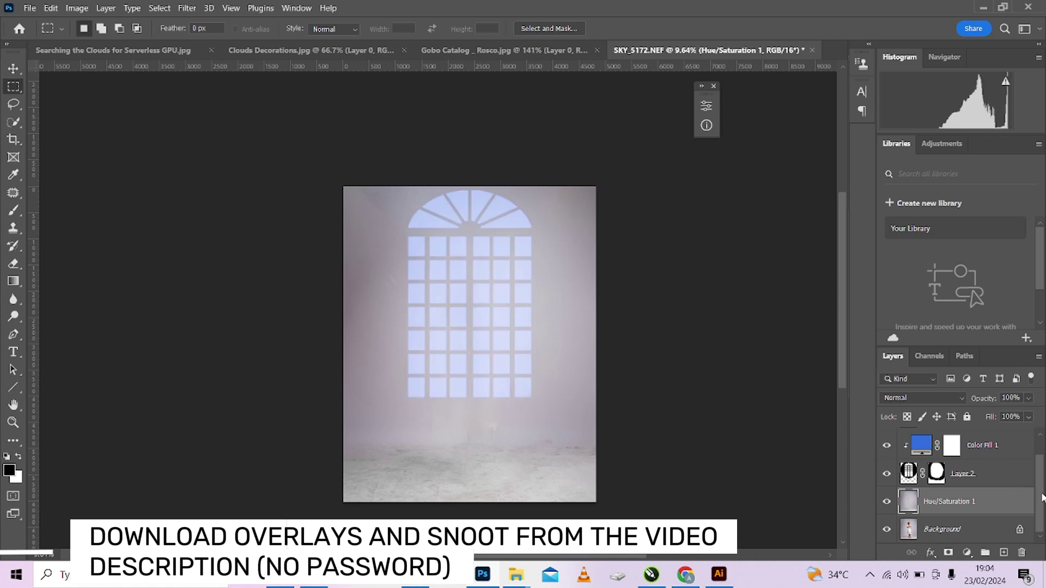
left_click_drag(1041, 497, 1041, 469)
left_click(886, 442)
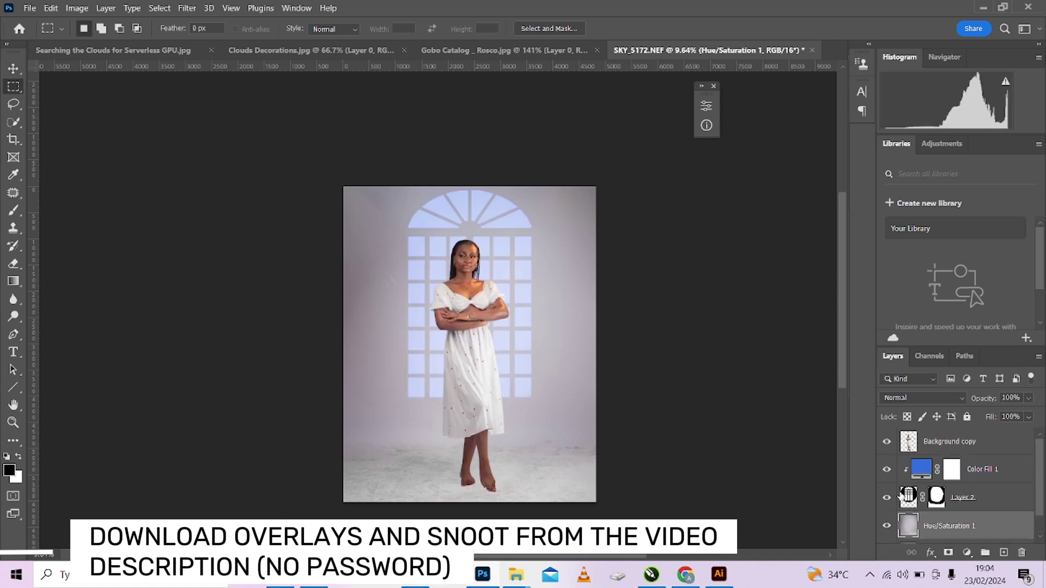
left_click(887, 471)
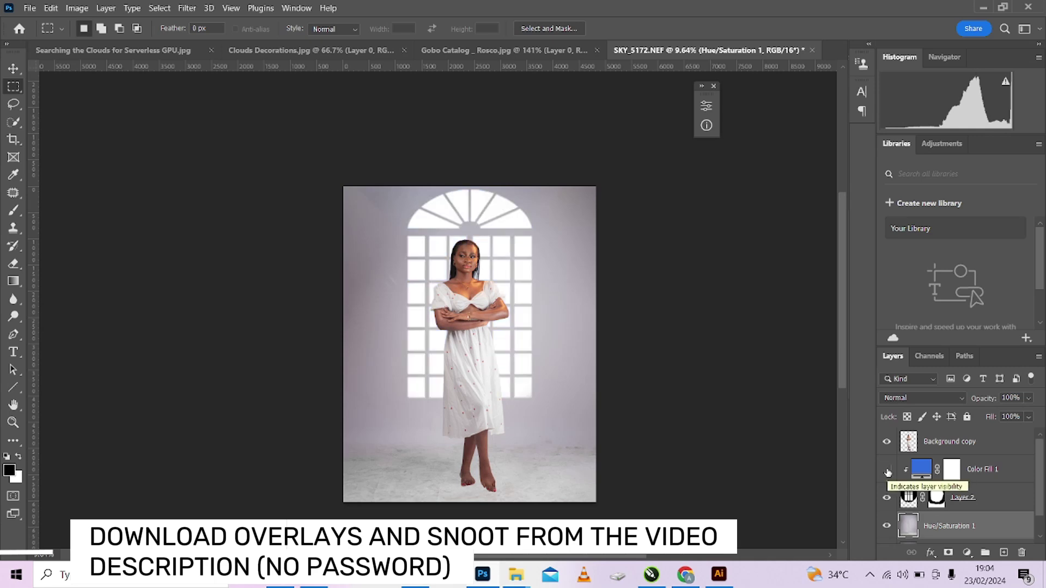
left_click(888, 471)
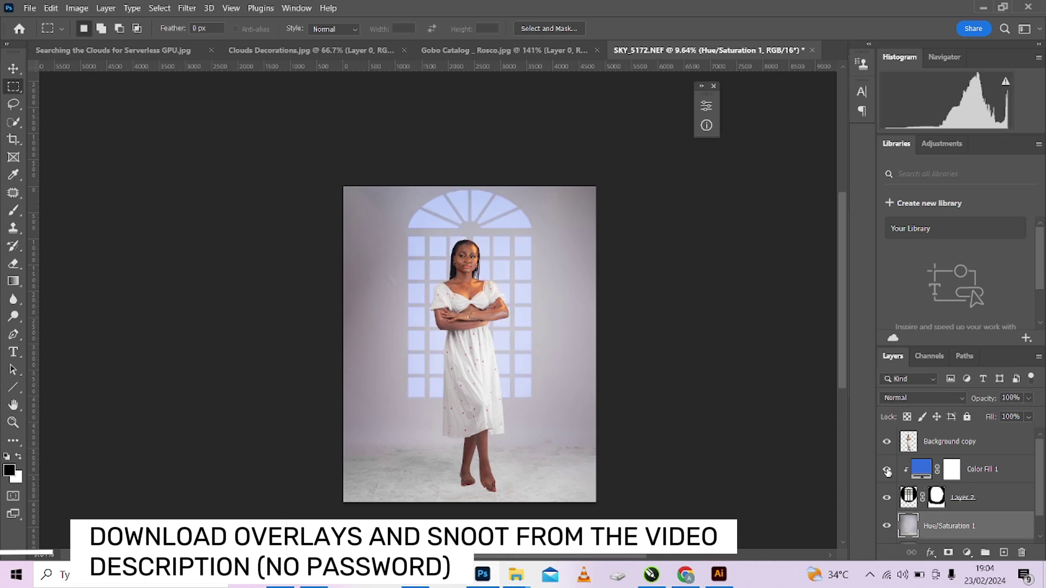